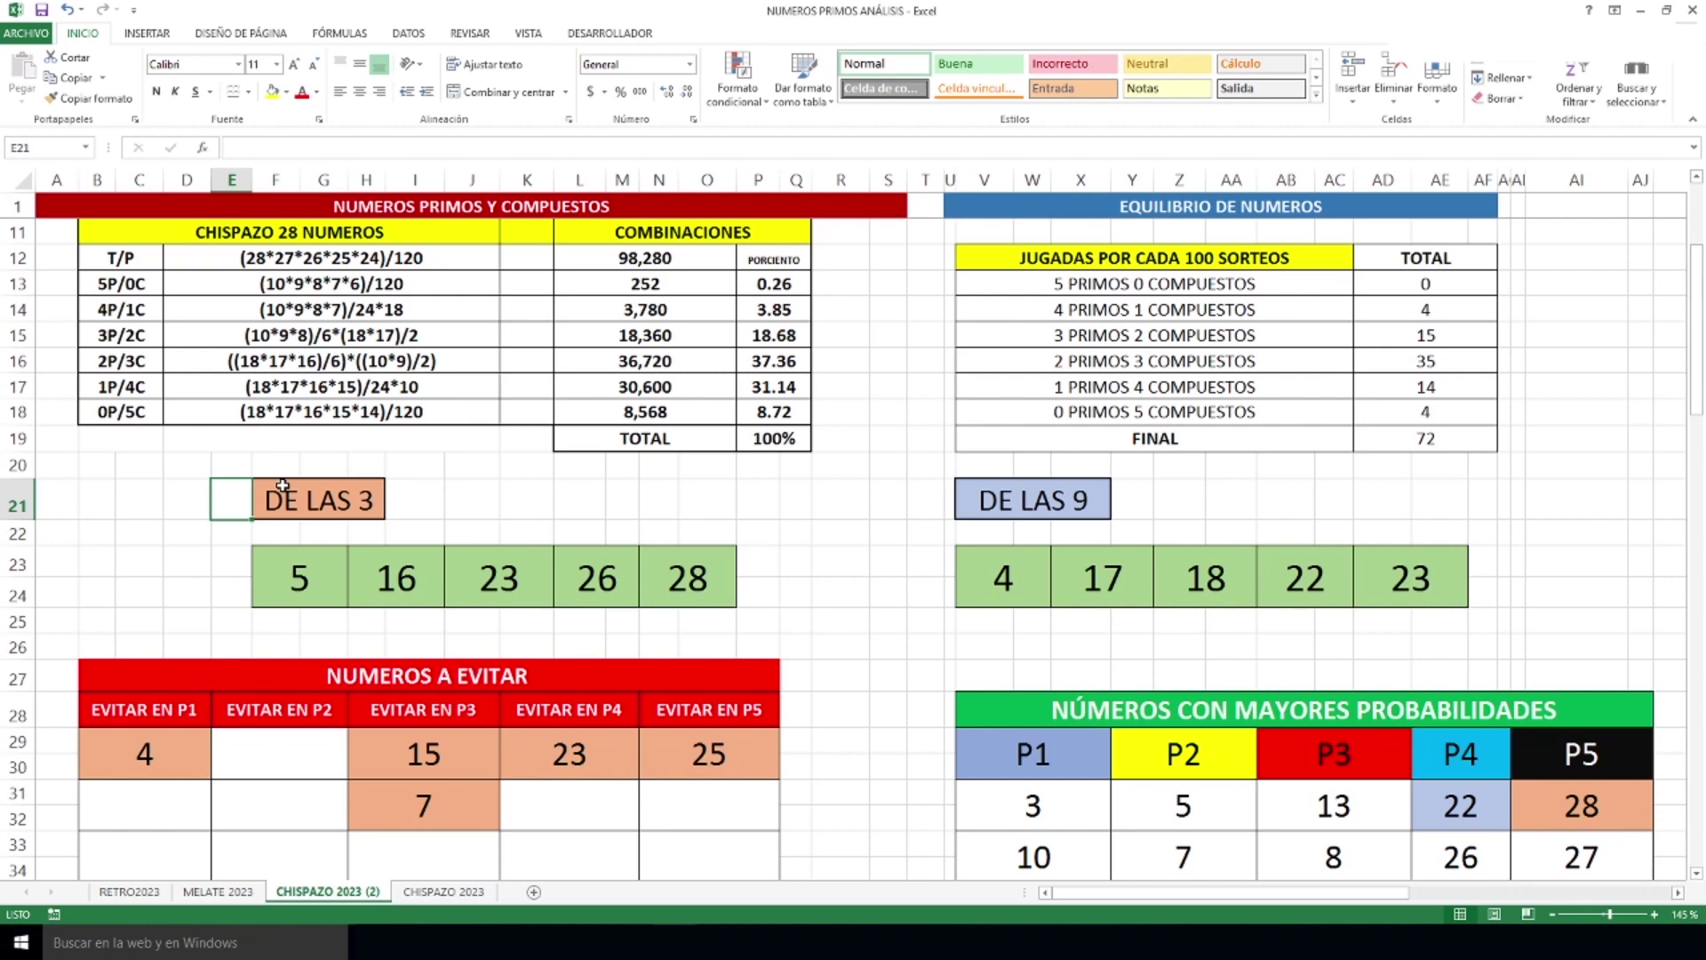
Review the five winning numbers in the DE LAS 3 row and the five in the DE LAS 9 row.
left_click(313, 586)
left_click(384, 590)
left_click(492, 589)
left_click(599, 586)
left_click(695, 588)
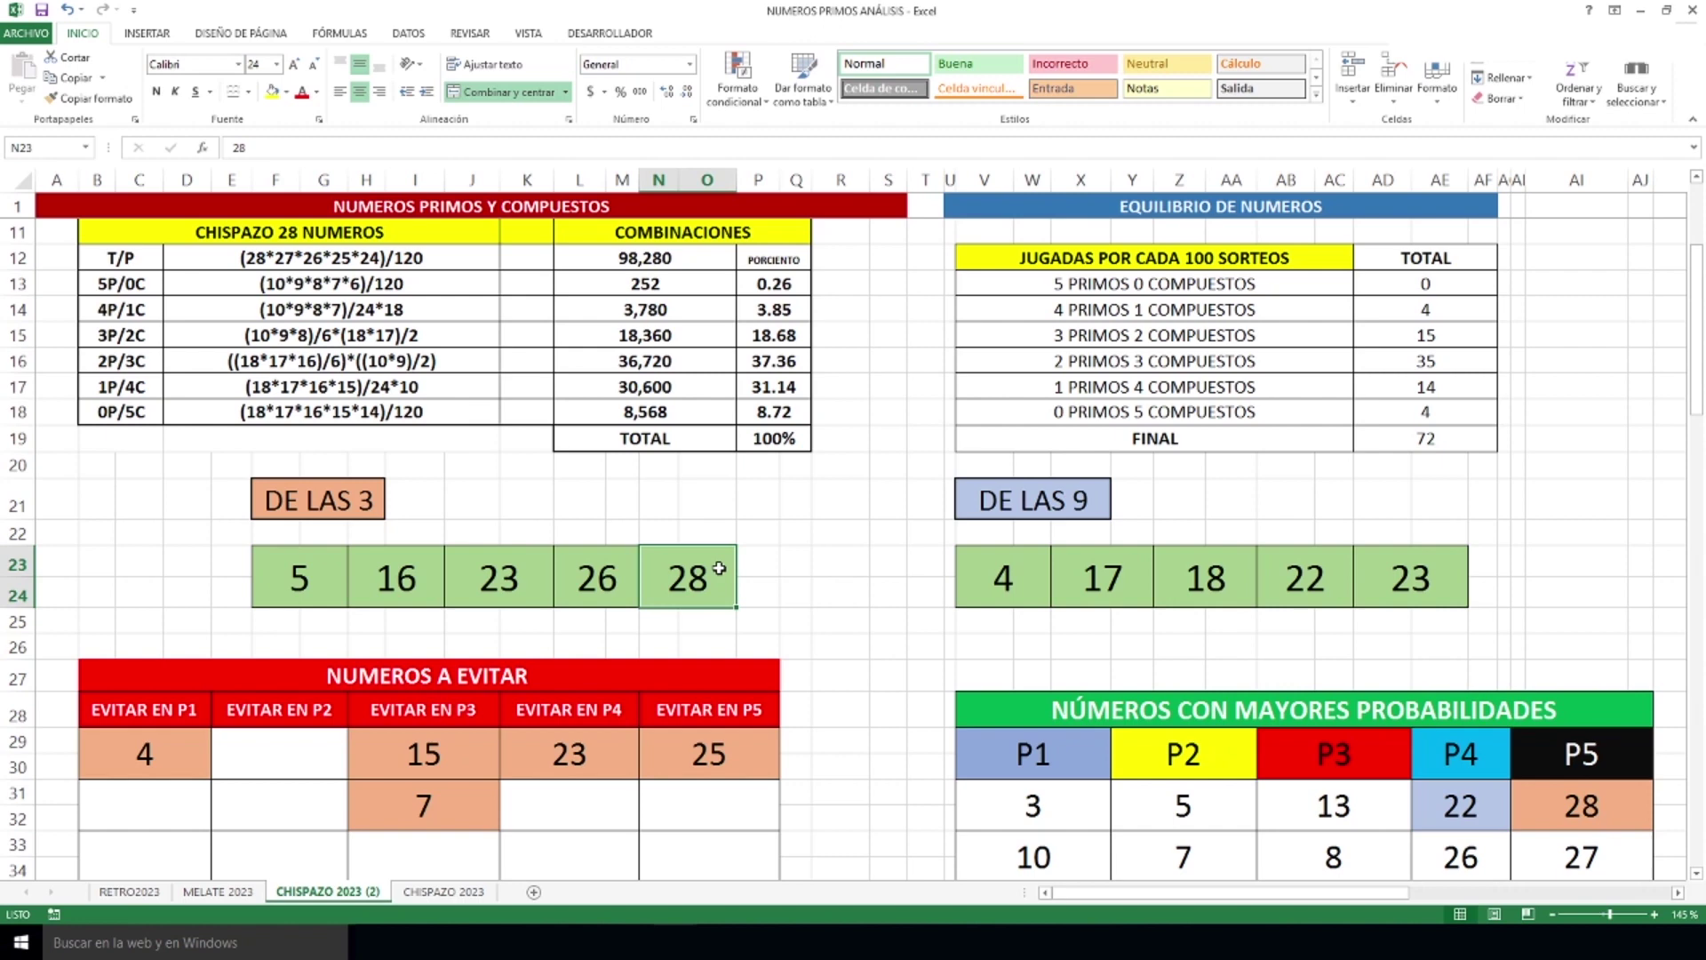
left_click(1030, 586)
left_click(1092, 584)
left_click(1189, 587)
left_click(1299, 582)
left_click(1395, 582)
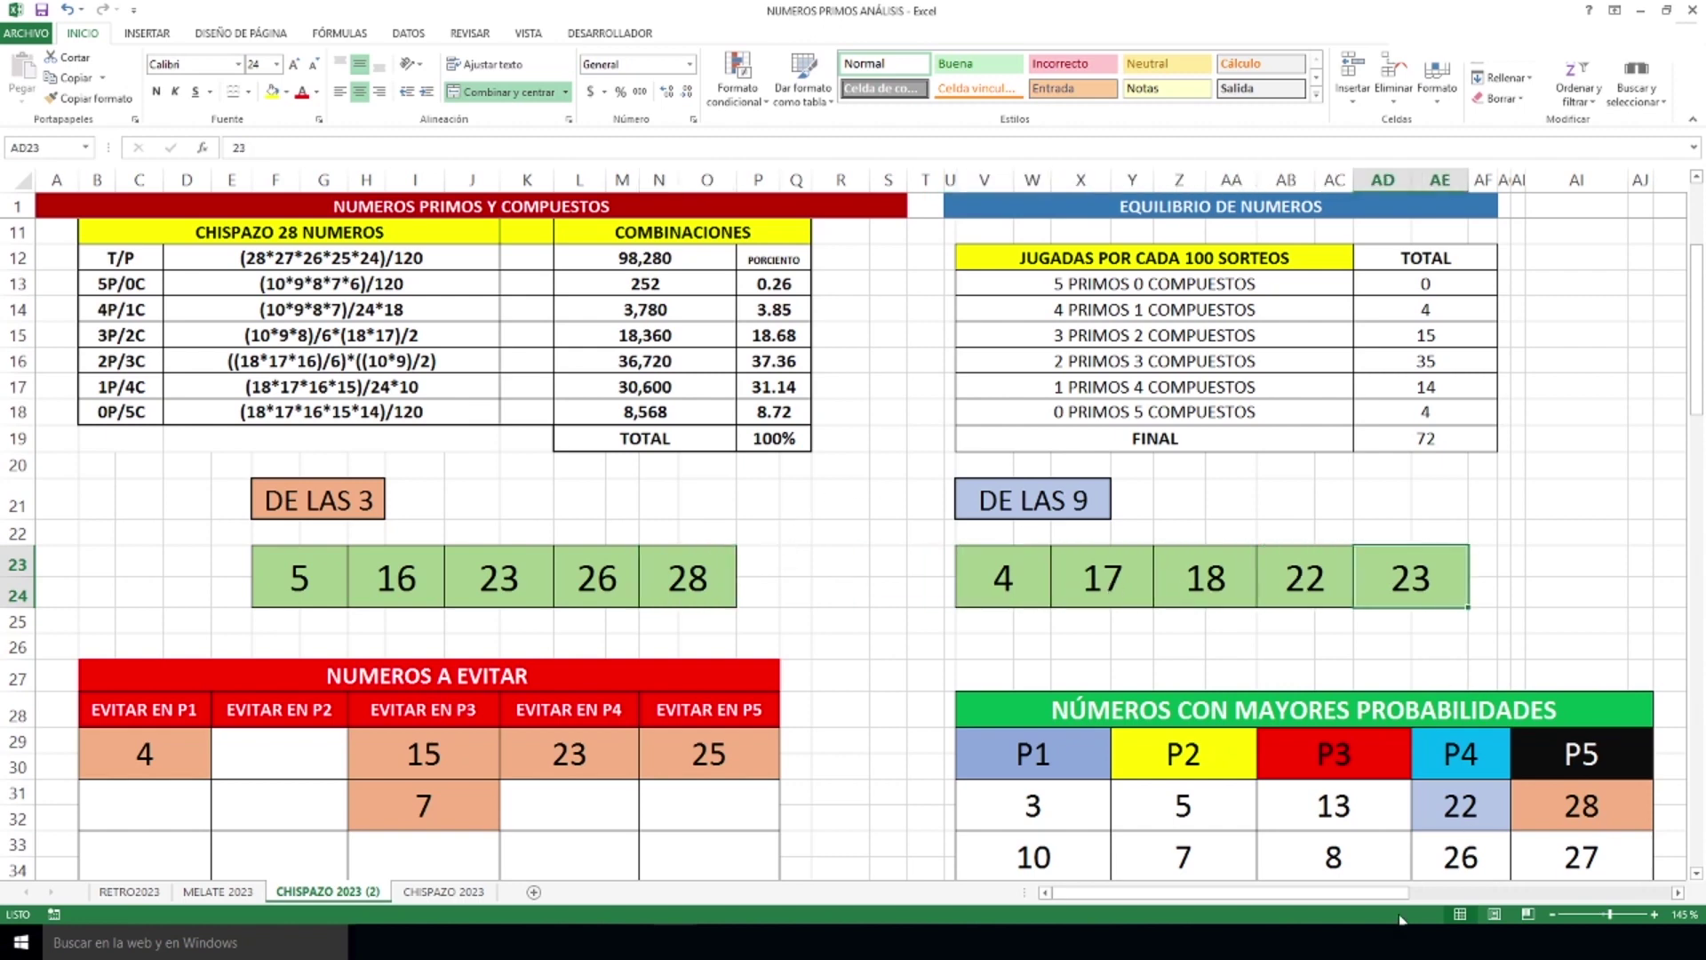
Compare the latest draws' 2P/3C entries in the draw history with that combination's percentage and its total in JUGADAS POR CADA 100 SORTEOS.
left_click_drag(1303, 886, 1686, 907)
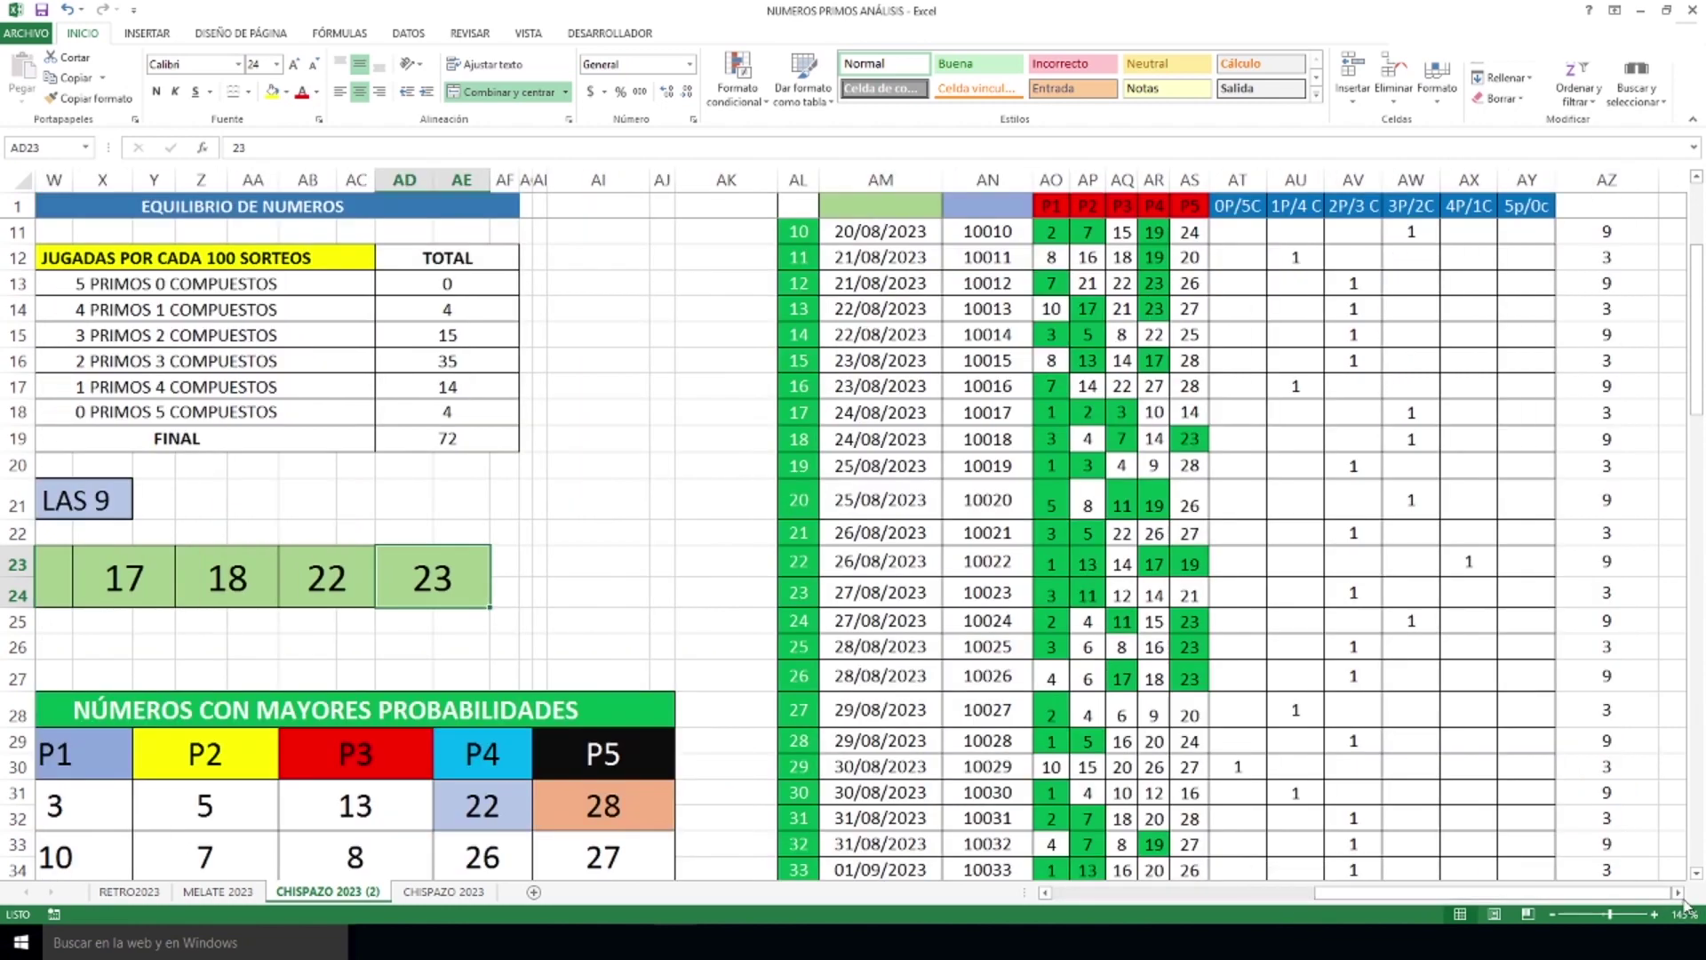
scroll(1507, 666, "down", 15)
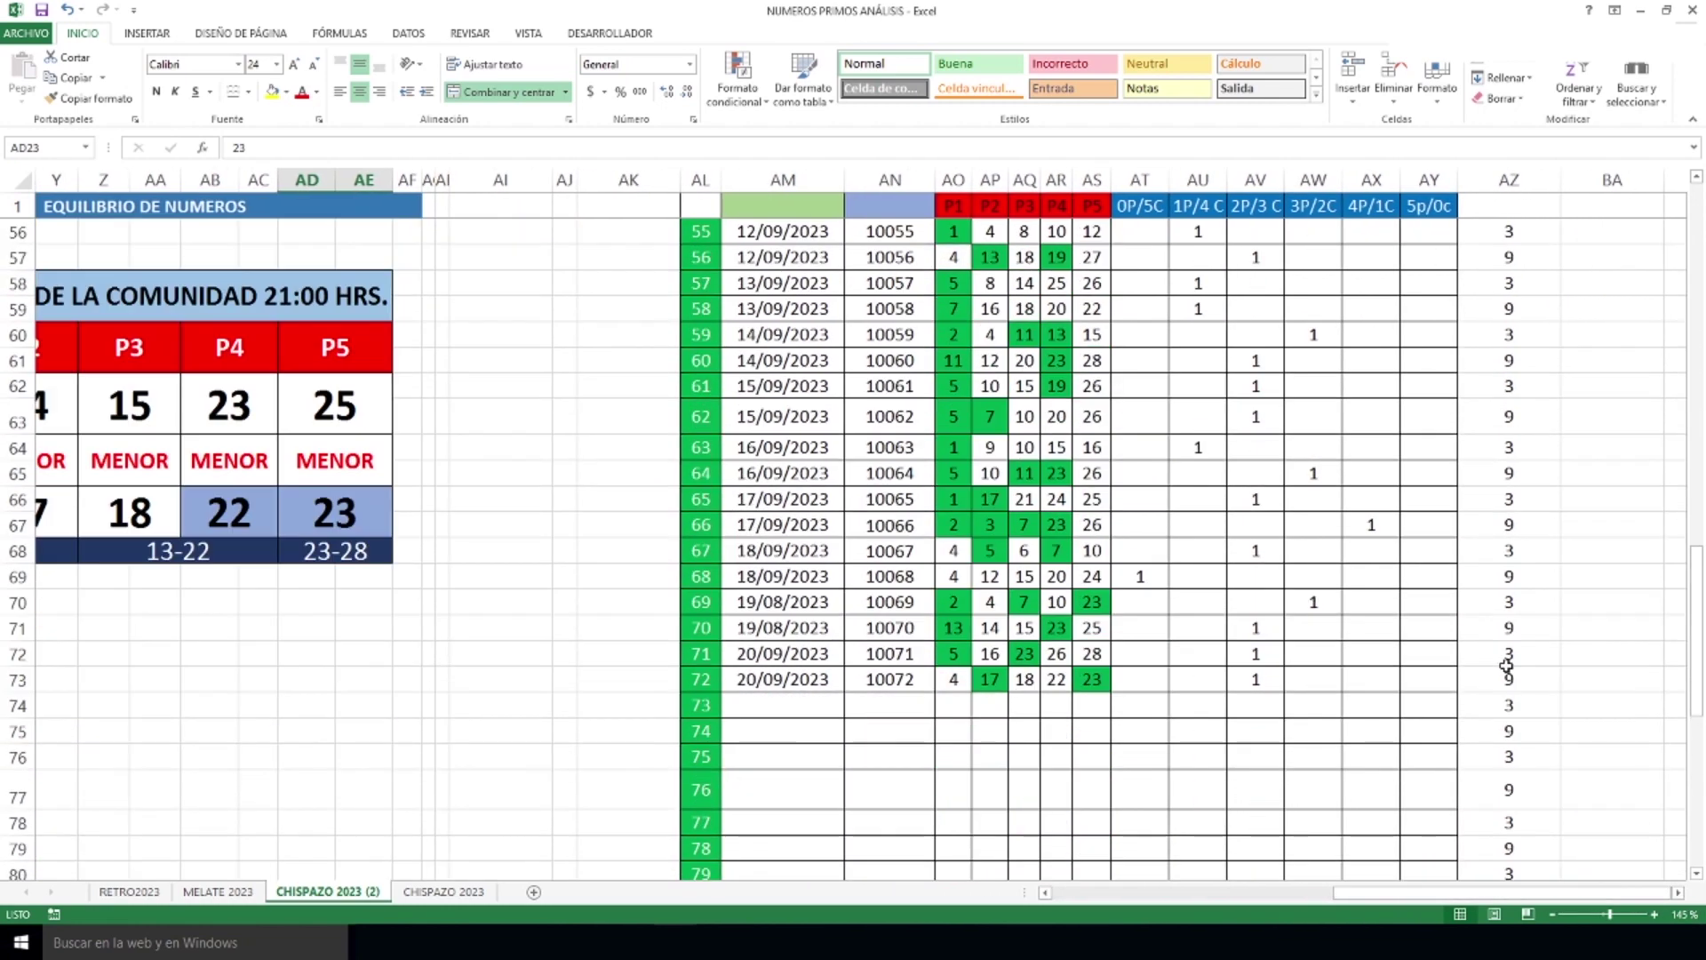
left_click_drag(1262, 629, 1261, 690)
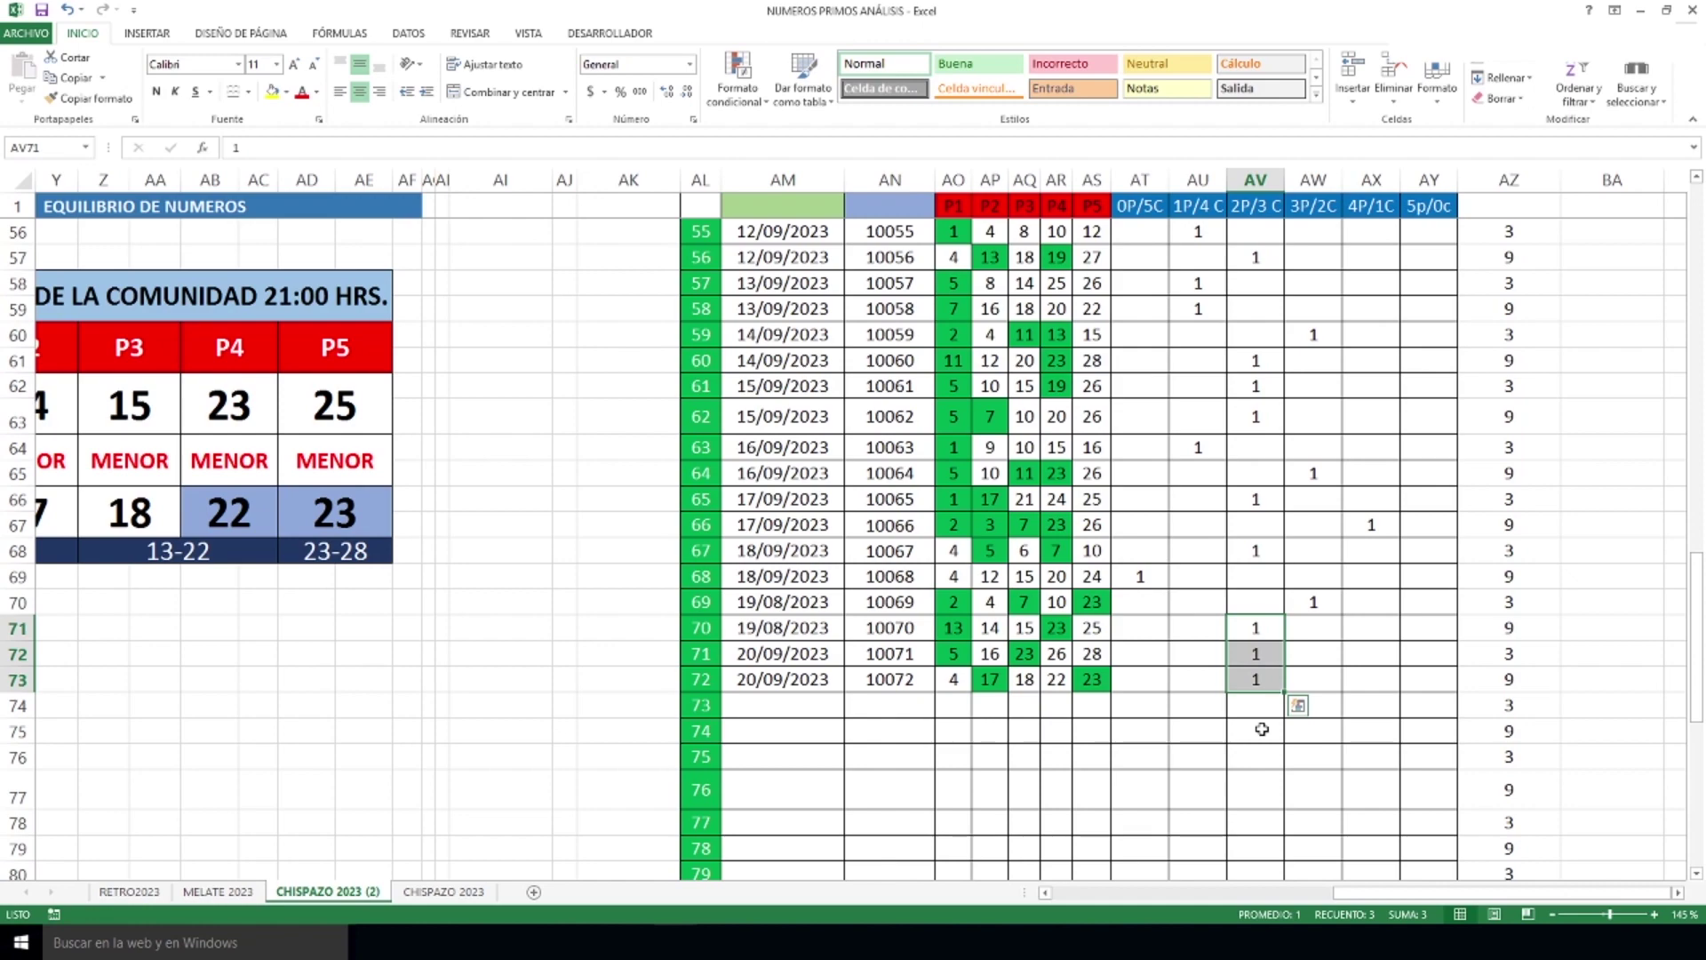
scroll(1095, 648, "up", 16)
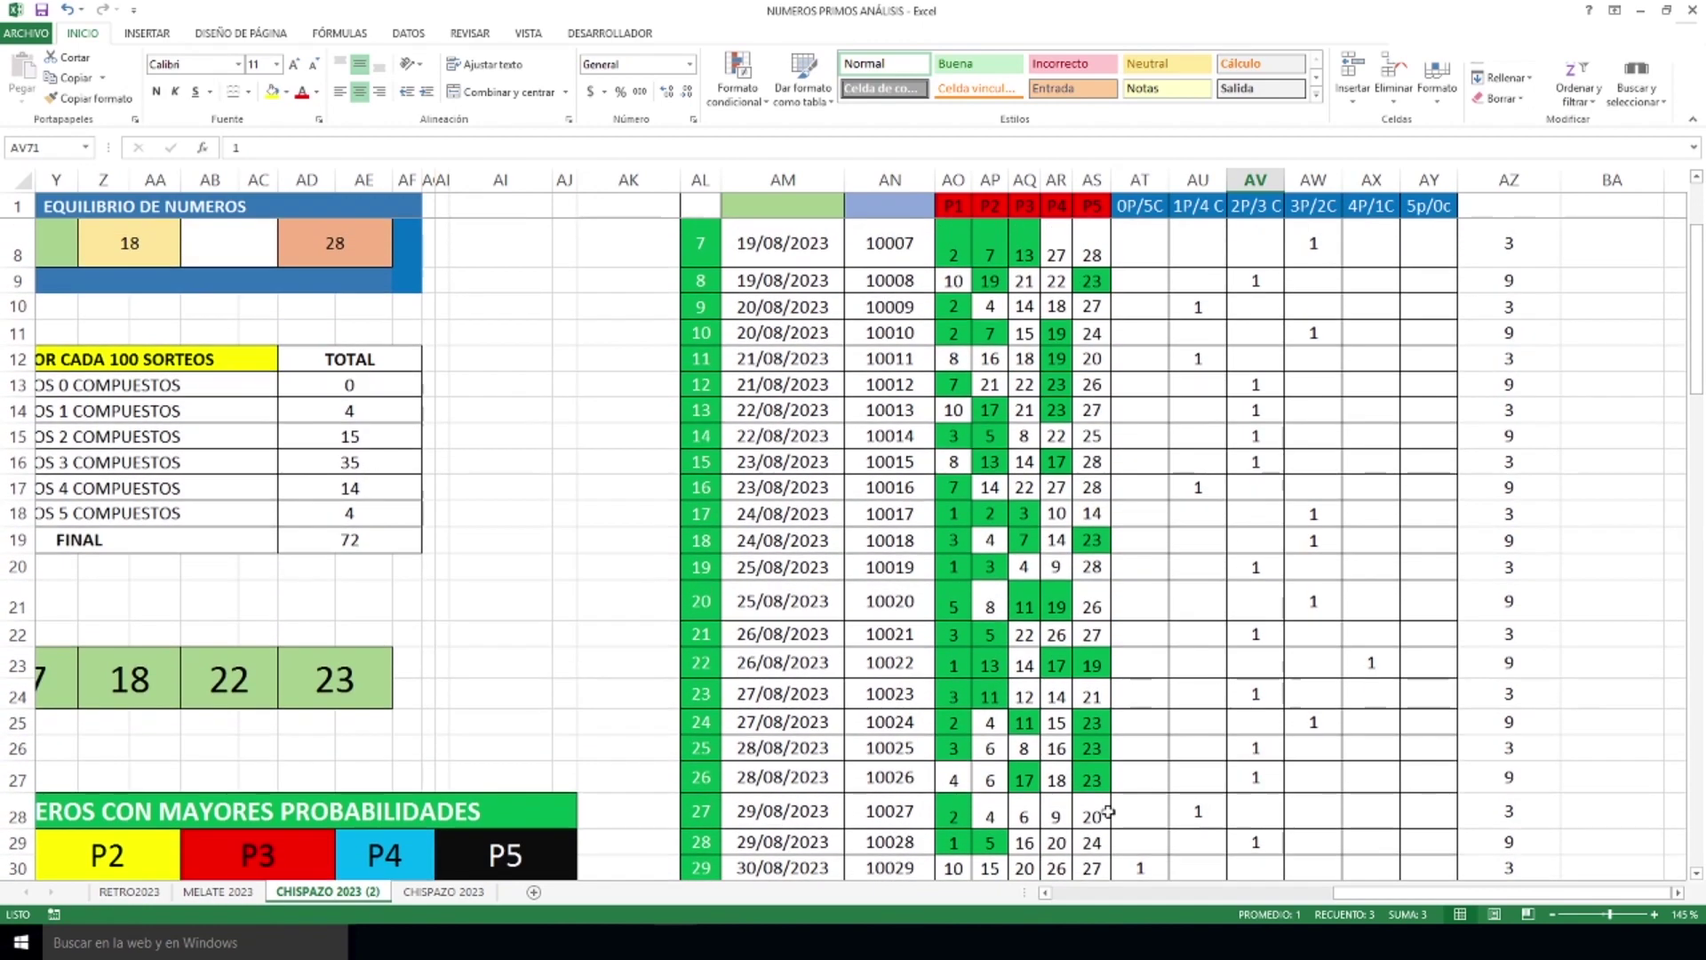
scroll(1108, 812, "up", 3)
left_click_drag(1420, 891, 1176, 920)
left_click(662, 544)
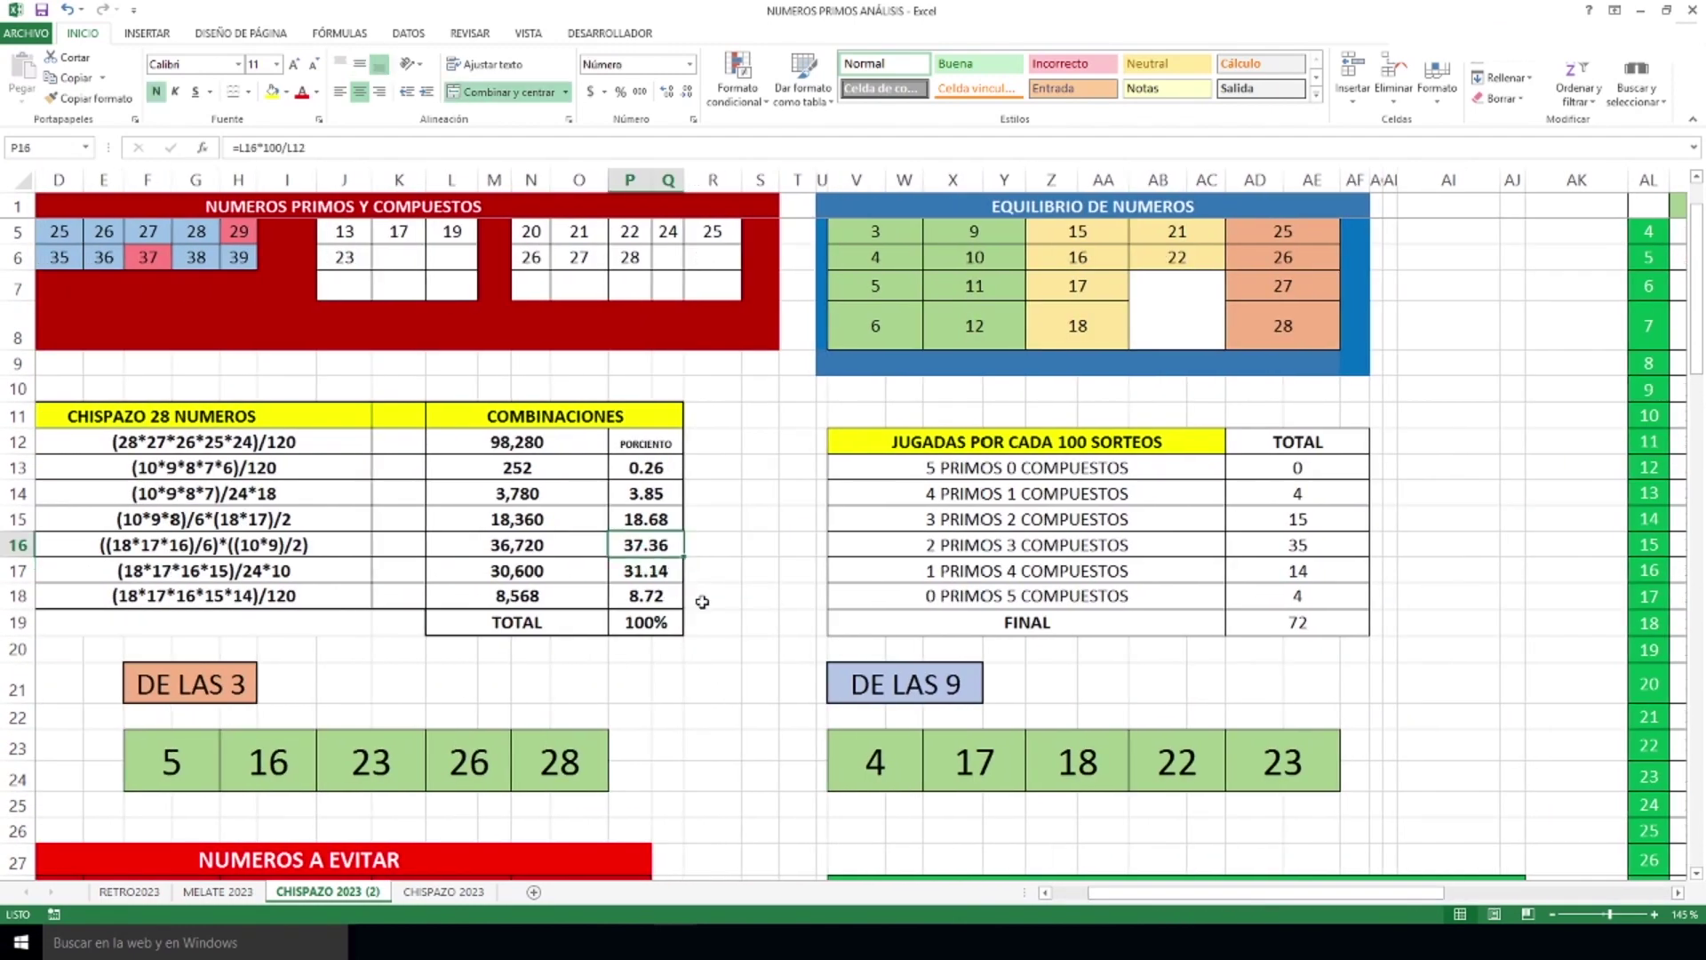
left_click(1297, 542)
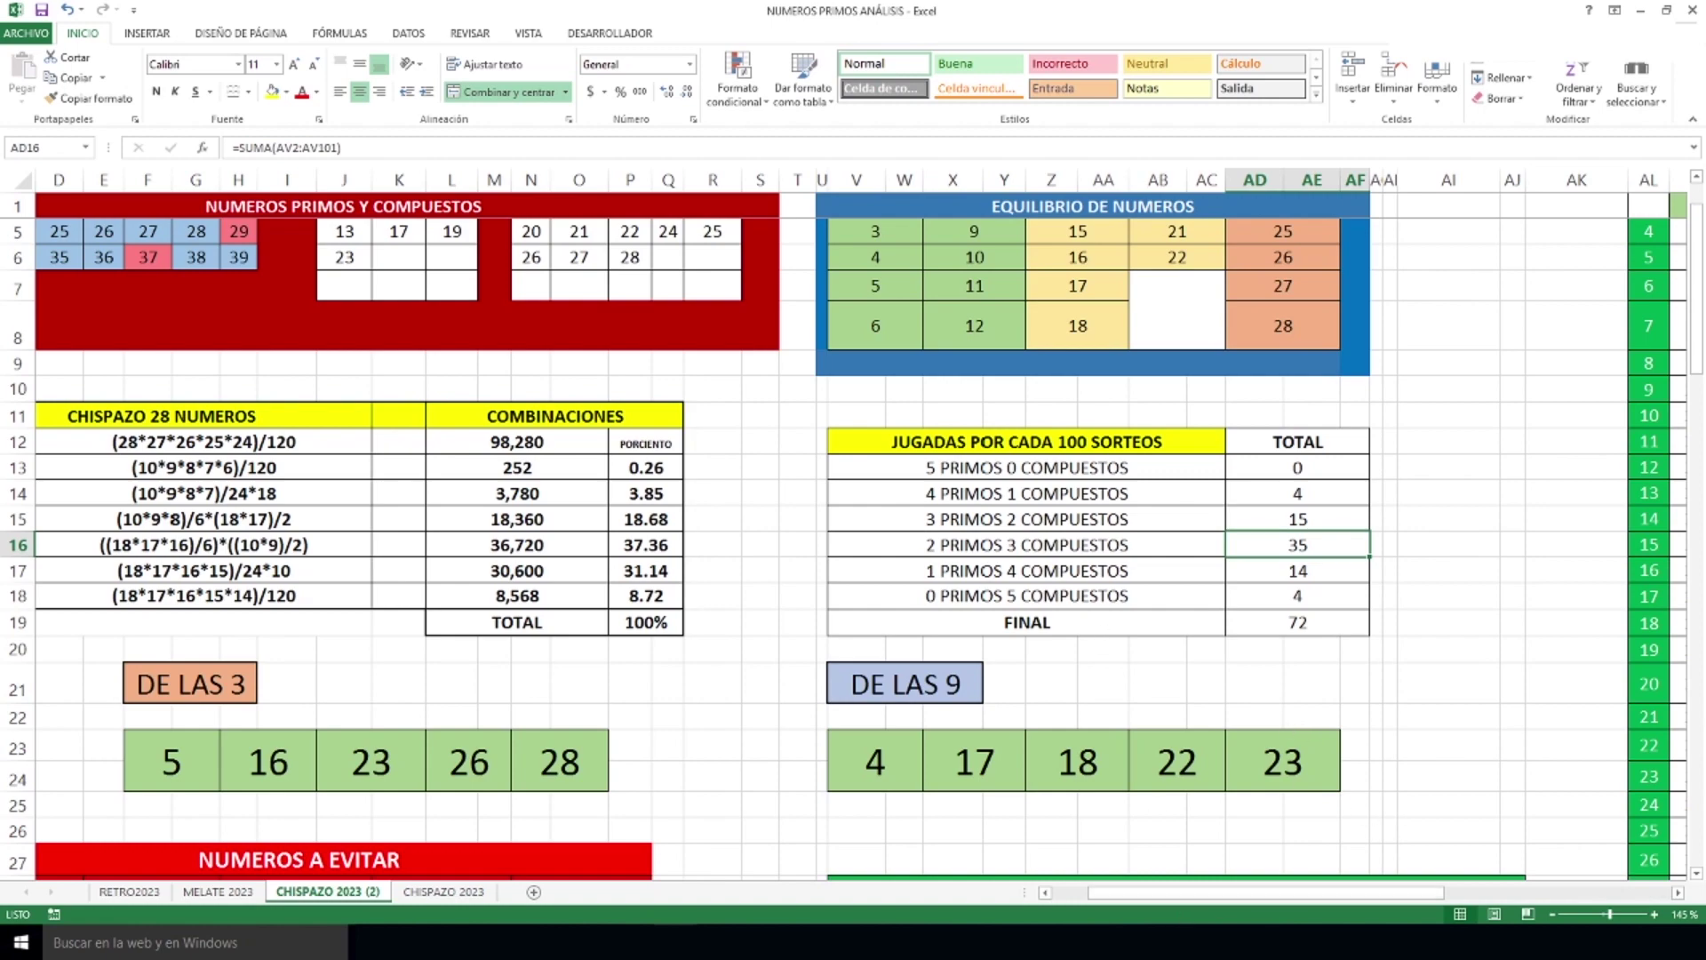
left_click_drag(1175, 915, 1140, 915)
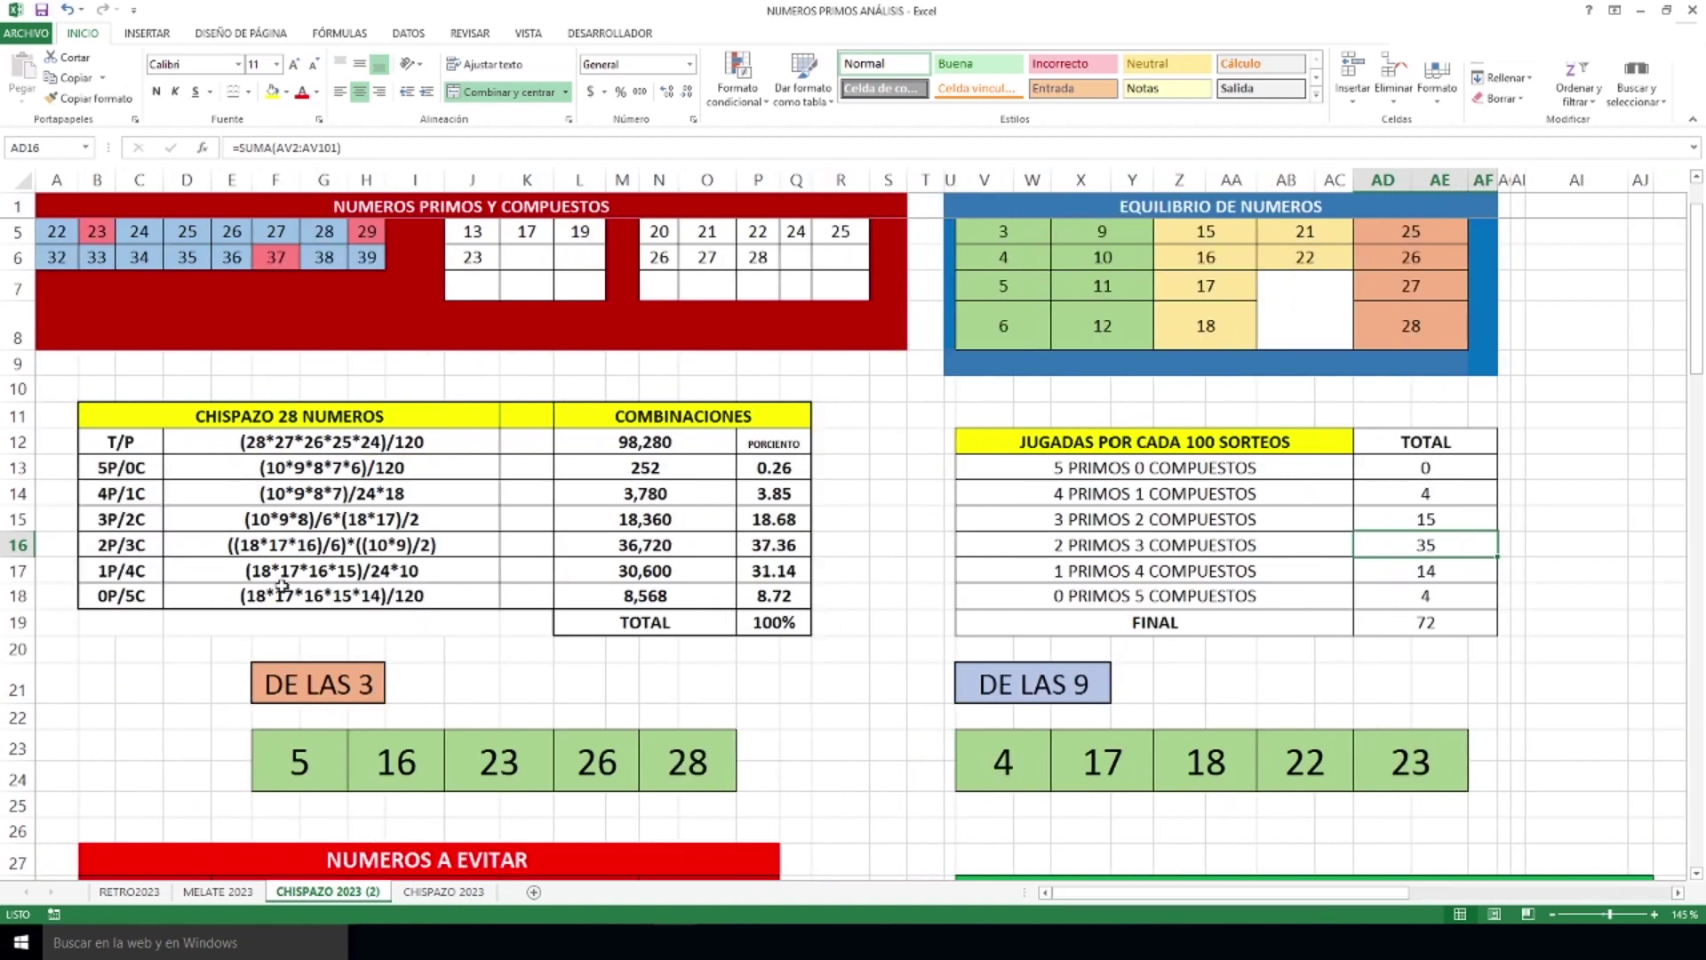
Examine the whole NUMEROS A EVITAR table and the coloured P4 and P5 hits in NÚMEROS CON MAYORES PROBABILIDADES.
scroll(282, 585, "up", 5)
left_click_drag(1191, 895, 1084, 896)
scroll(700, 712, "down", 6)
scroll(700, 712, "down", 1)
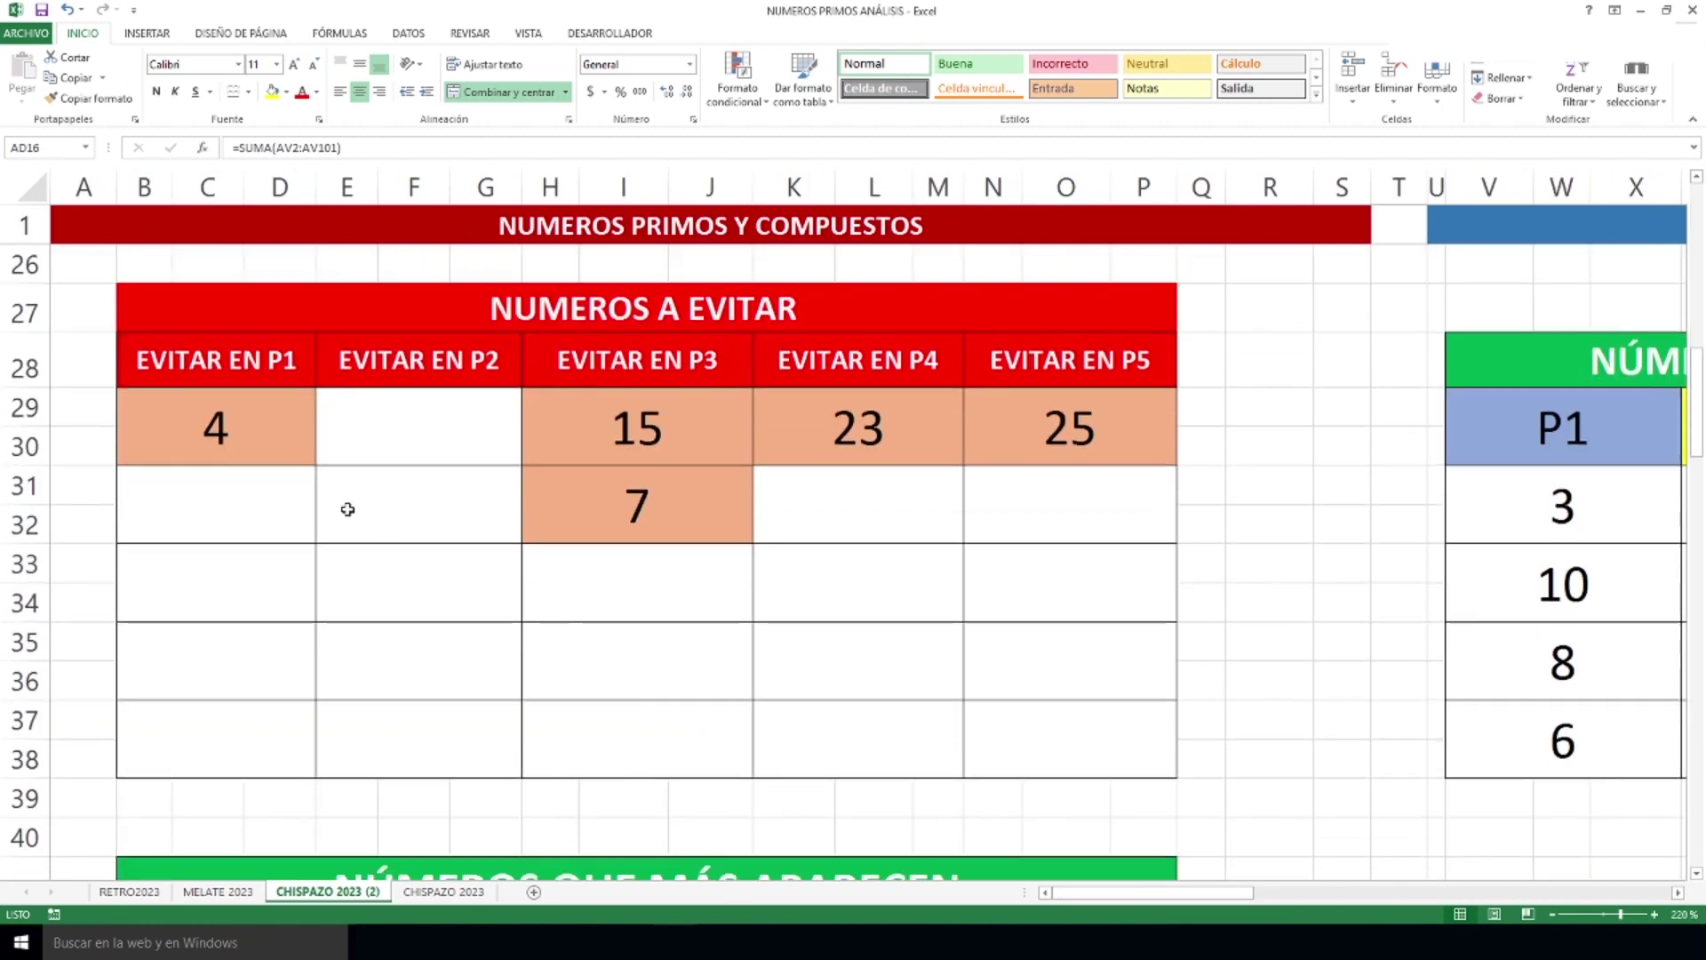
left_click_drag(243, 437, 1029, 719)
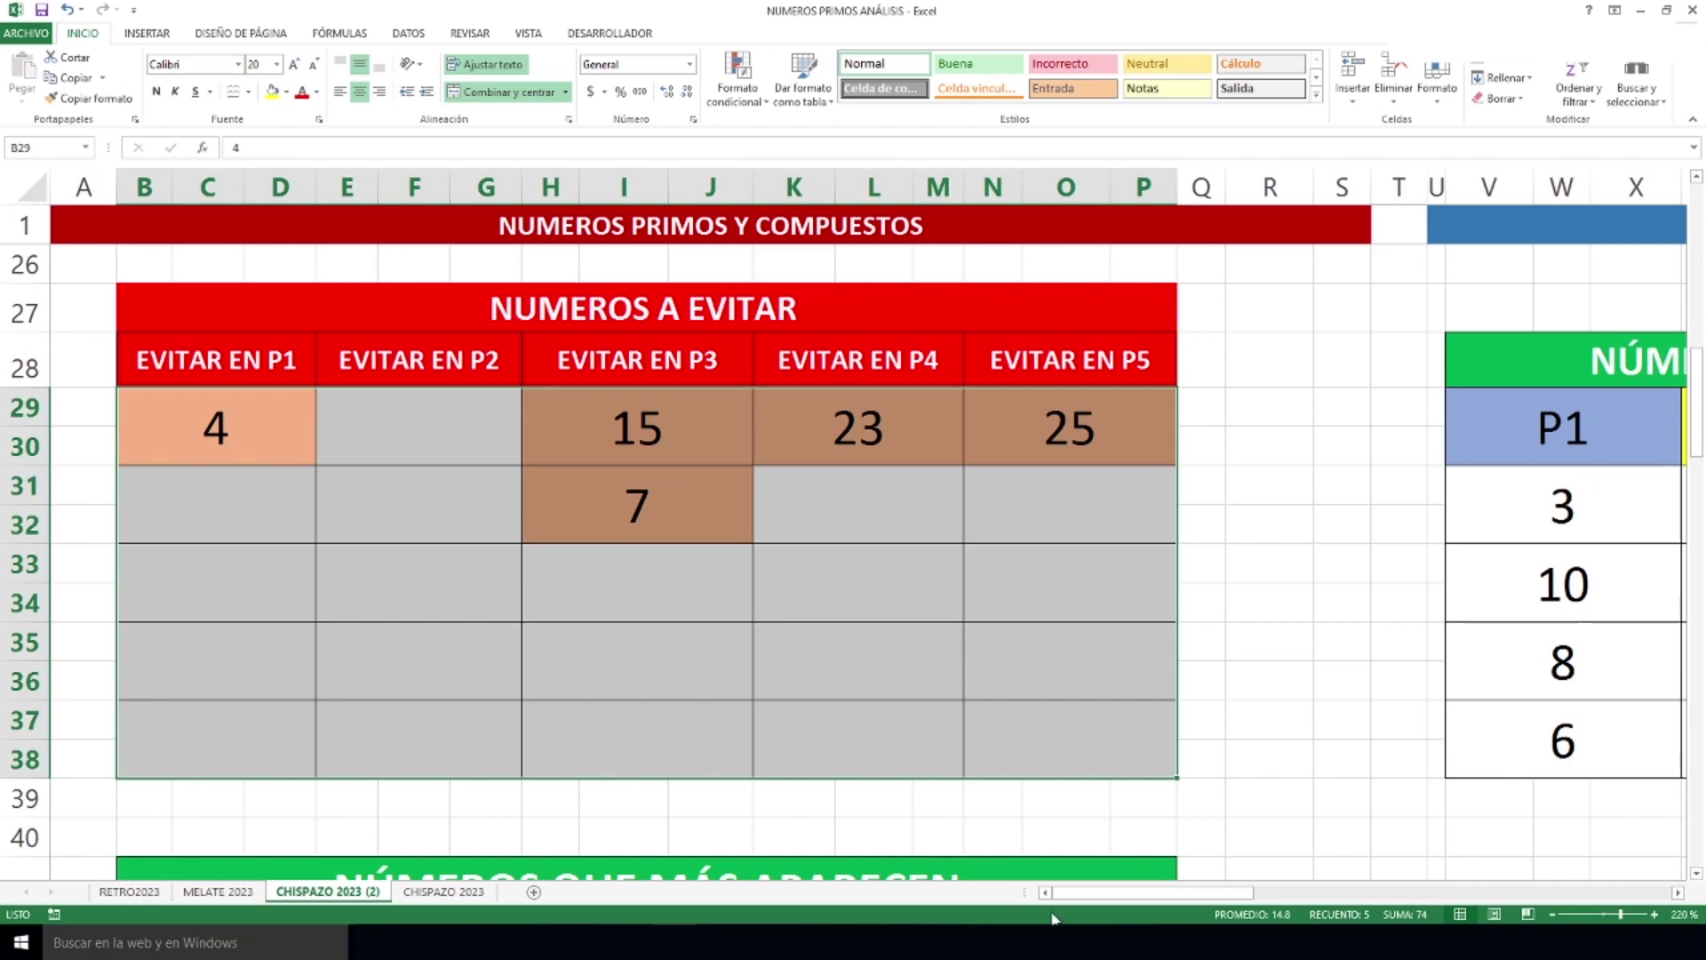
left_click_drag(1062, 895, 1244, 911)
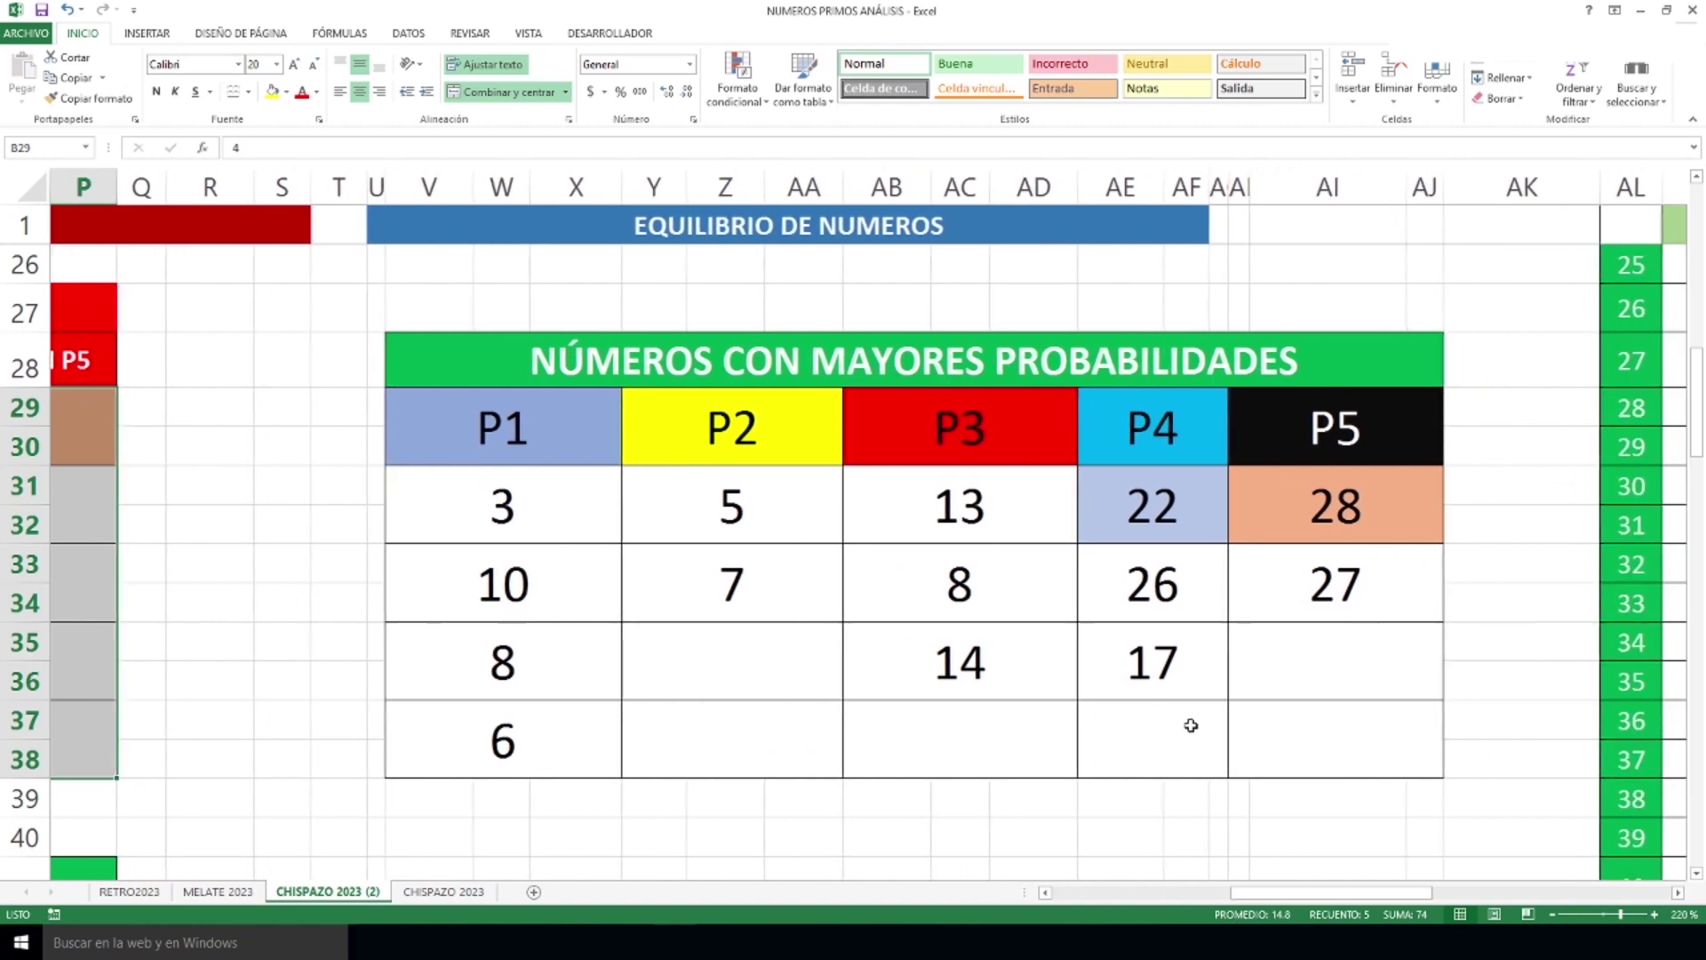
left_click(1187, 504)
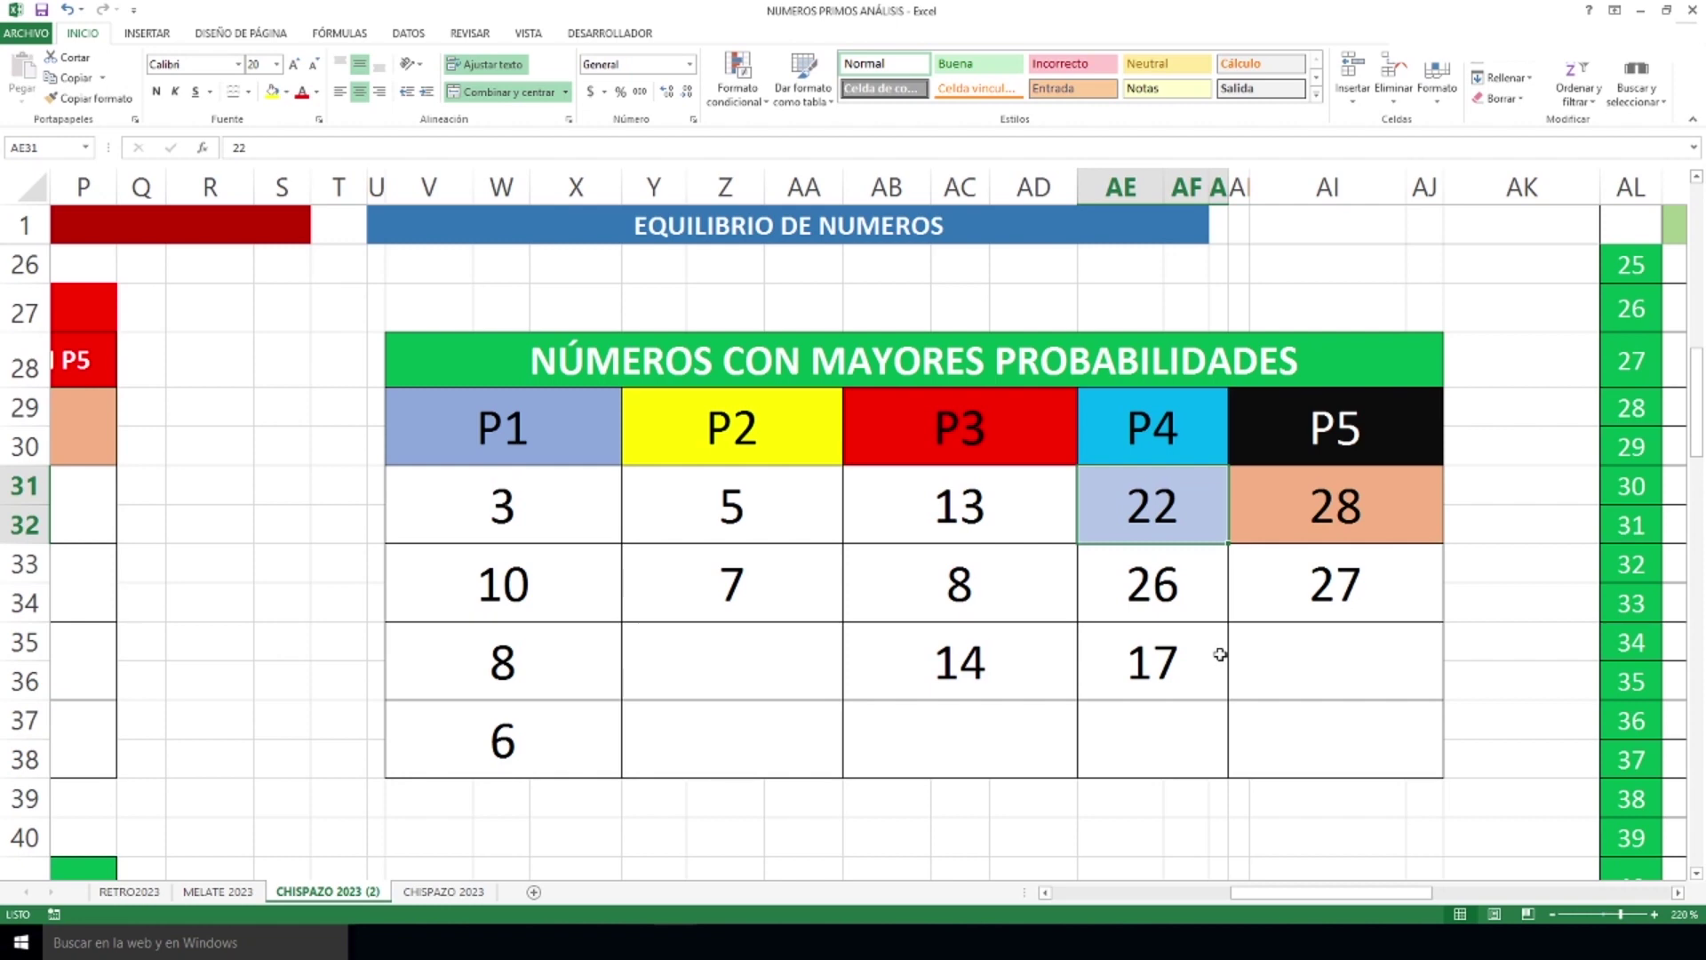
left_click(1322, 516)
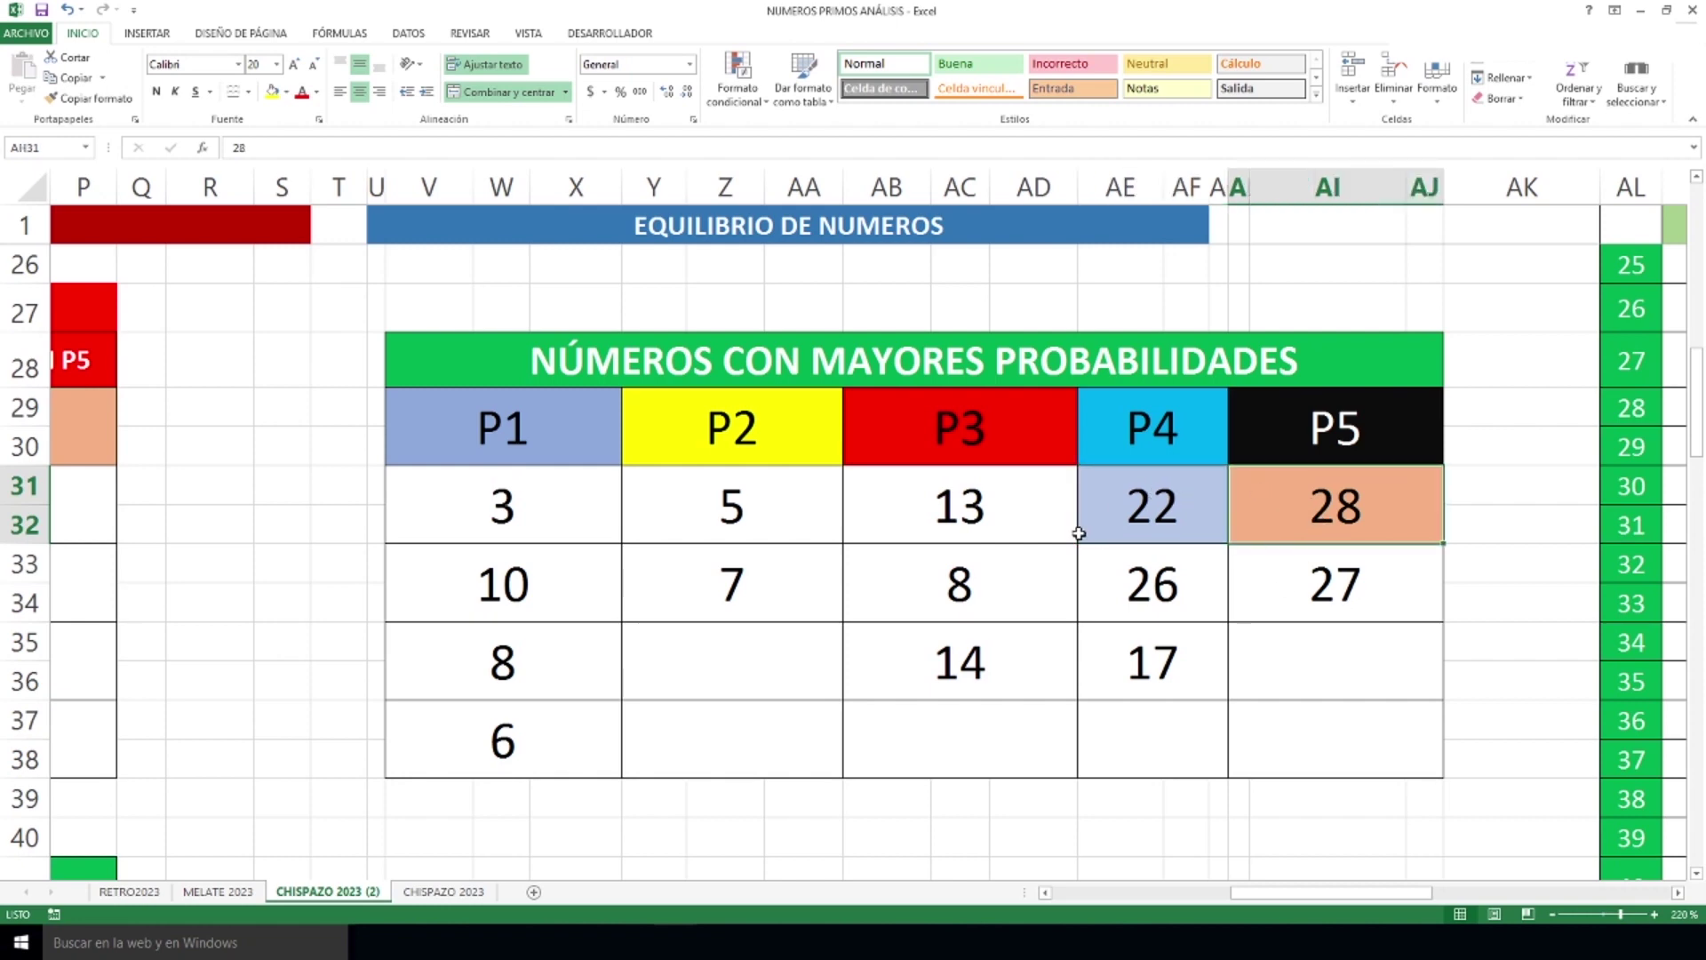
Check the P1 entry in NÚMEROS QUE MÁS APARECEN and each highlighted number in NÚMEROS COMBINABLES.
left_click_drag(1382, 897, 1199, 899)
scroll(444, 524, "down", 3)
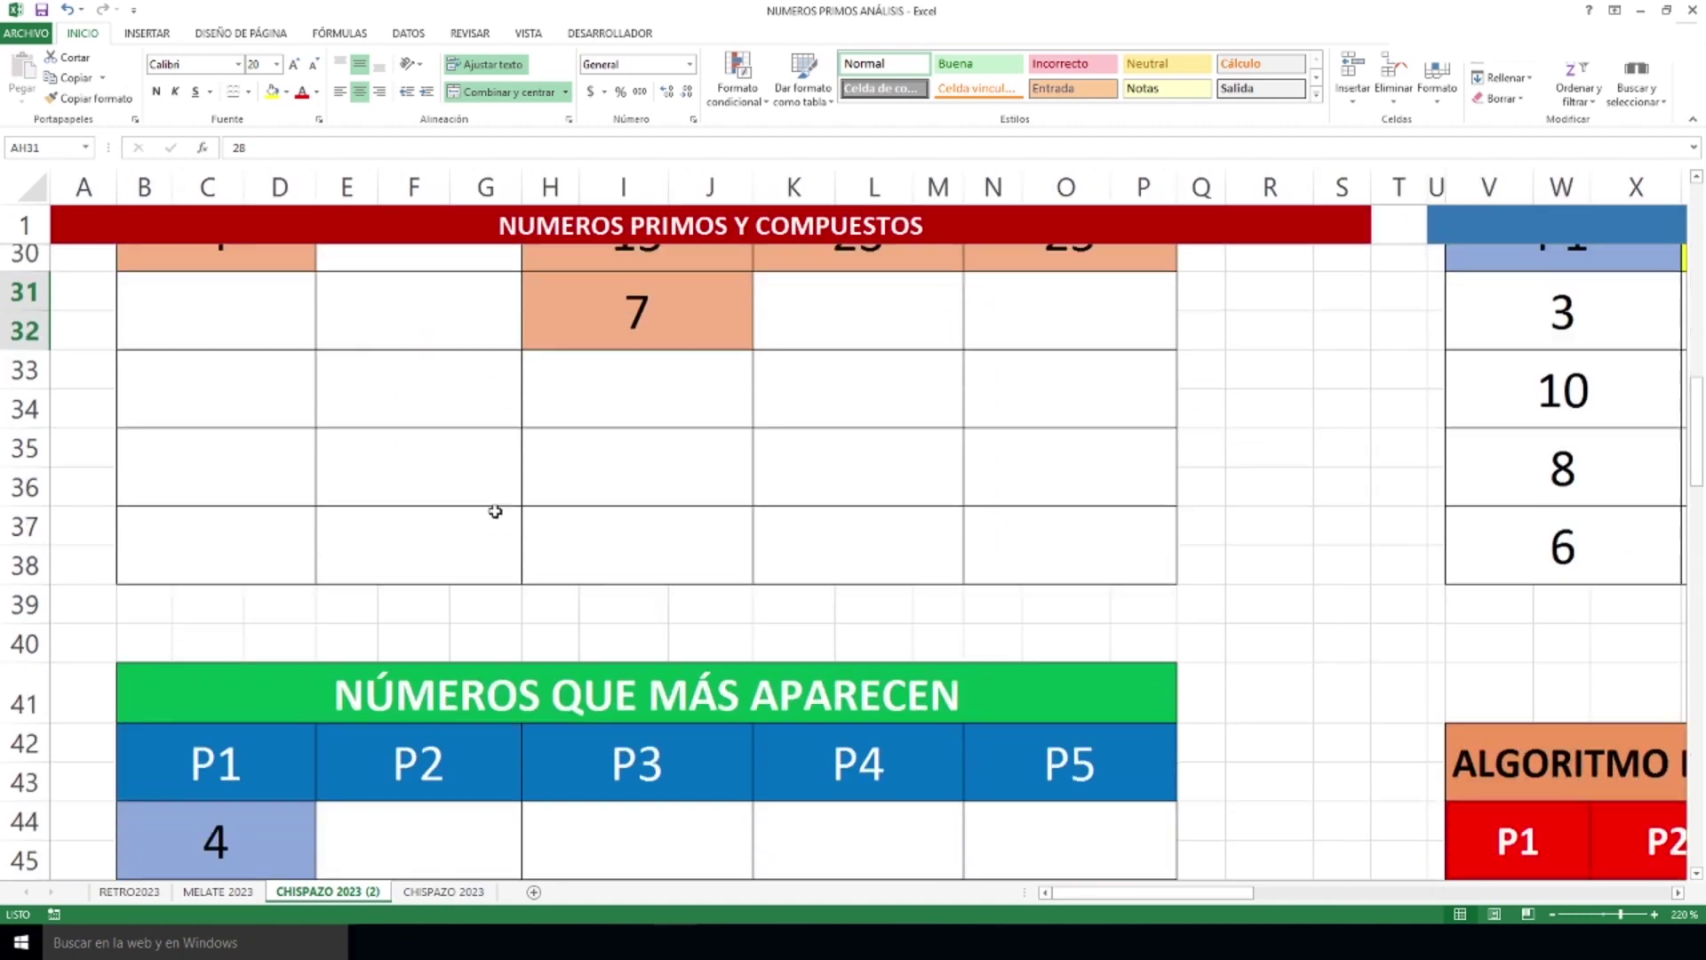
left_click(224, 546)
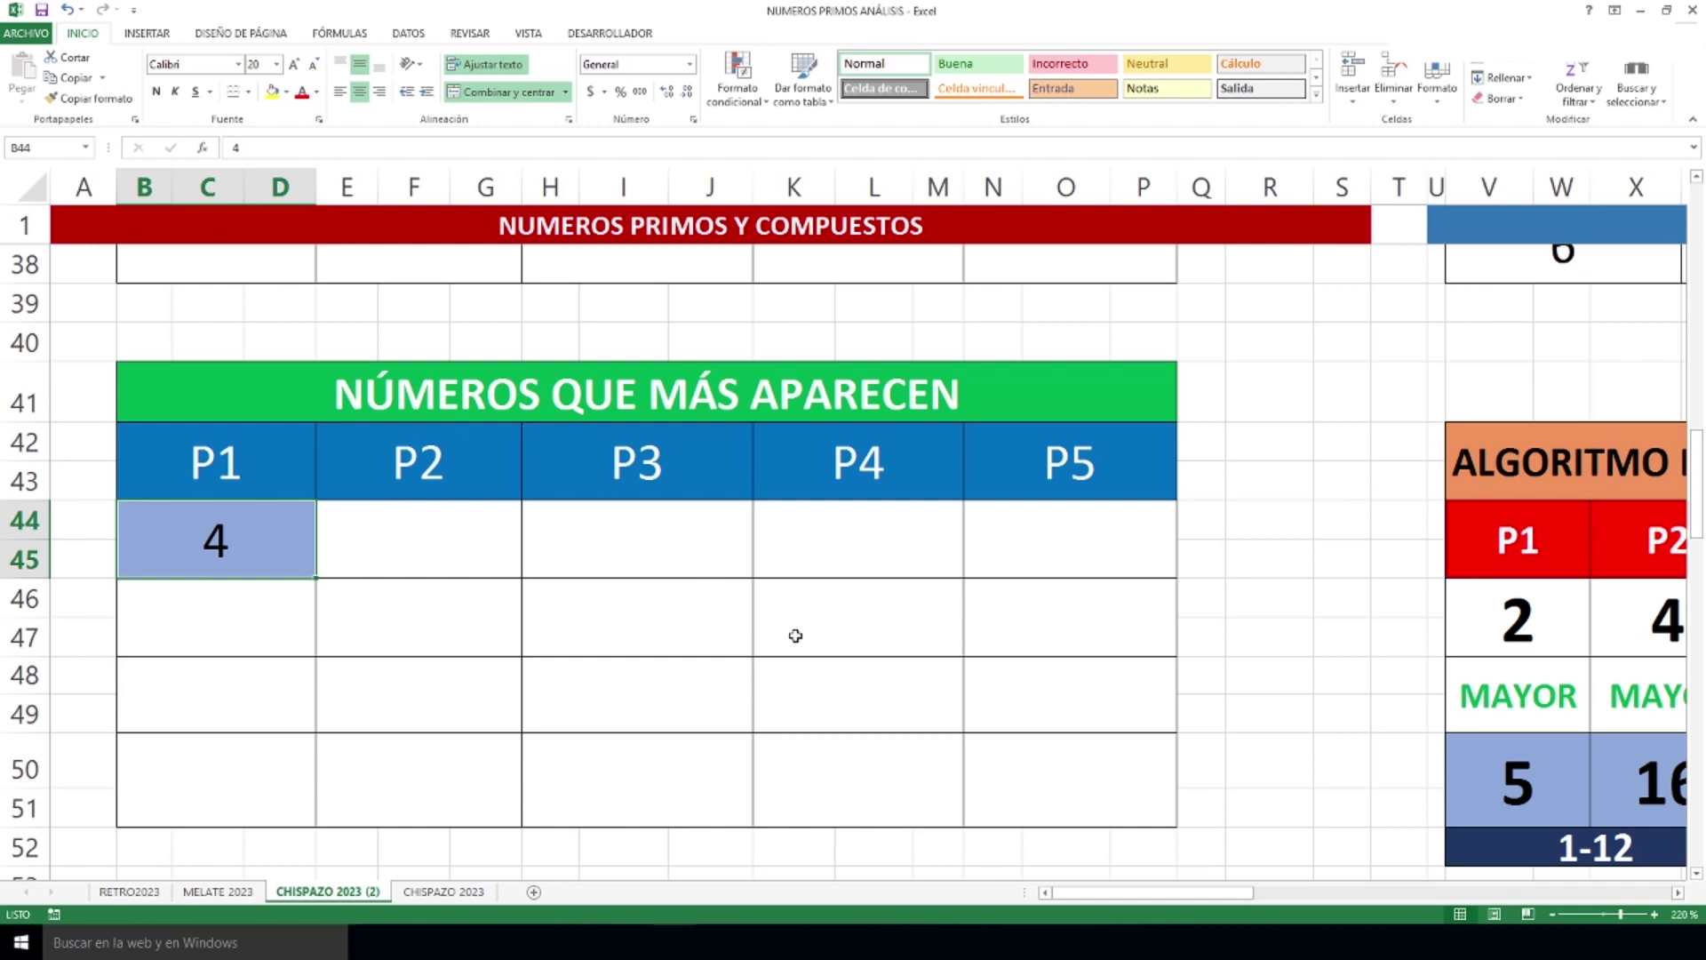
scroll(899, 611, "down", 5)
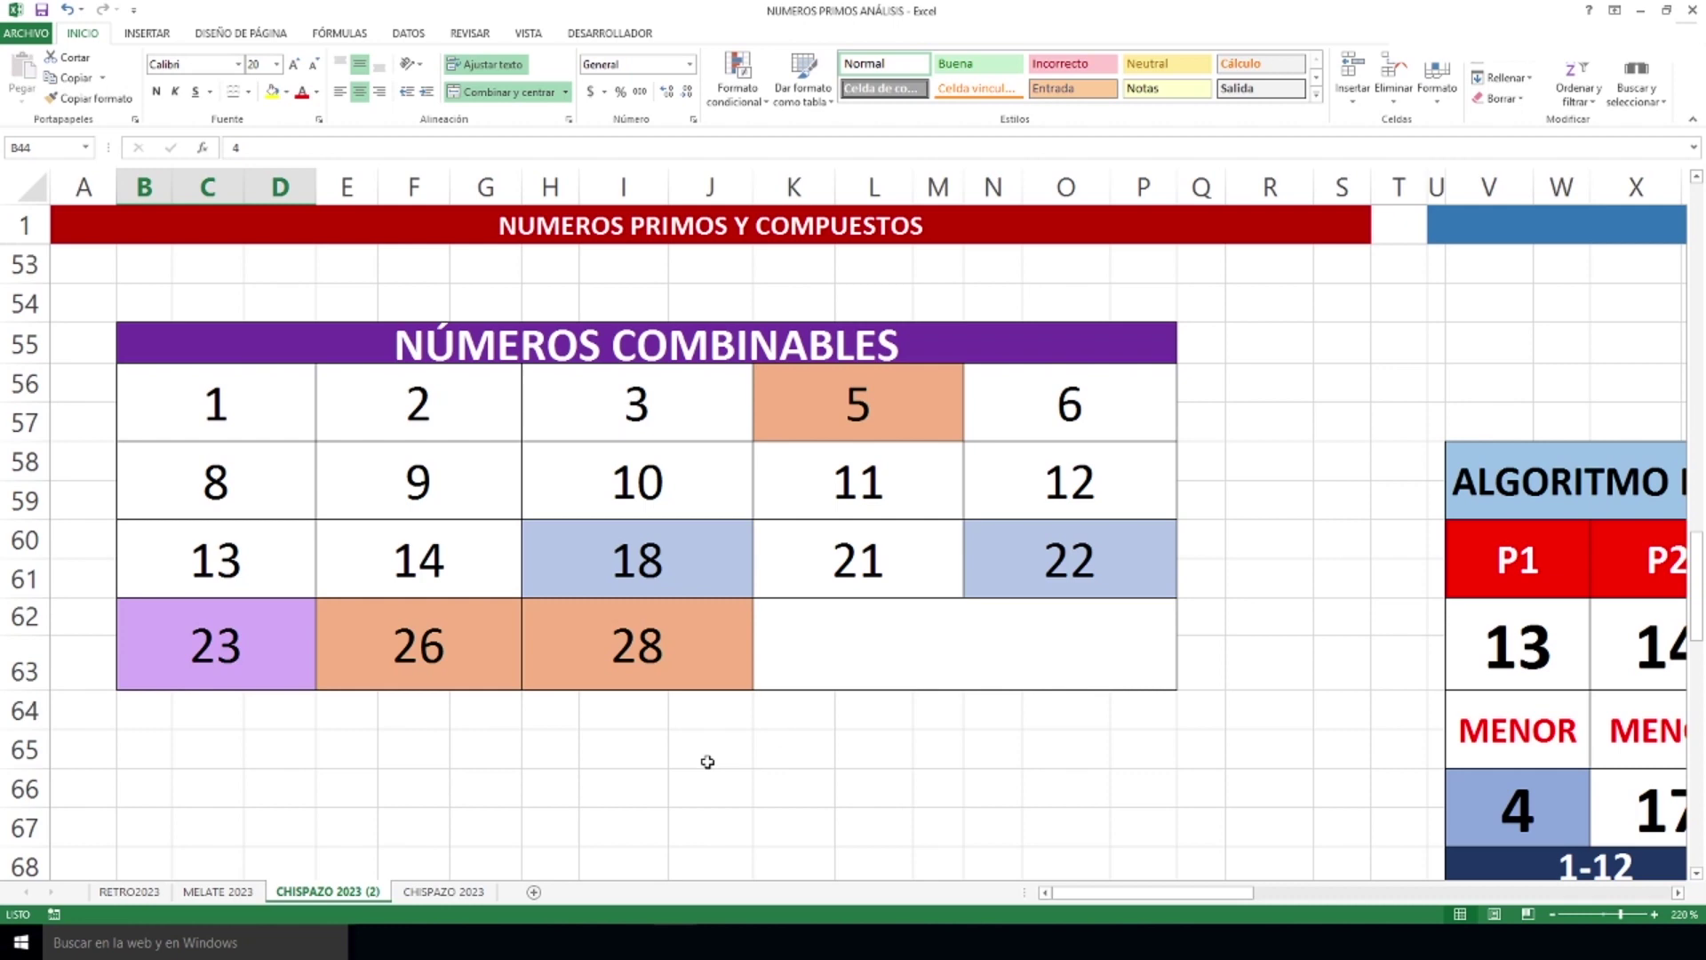
left_click(863, 408)
left_click(291, 668)
left_click(450, 656)
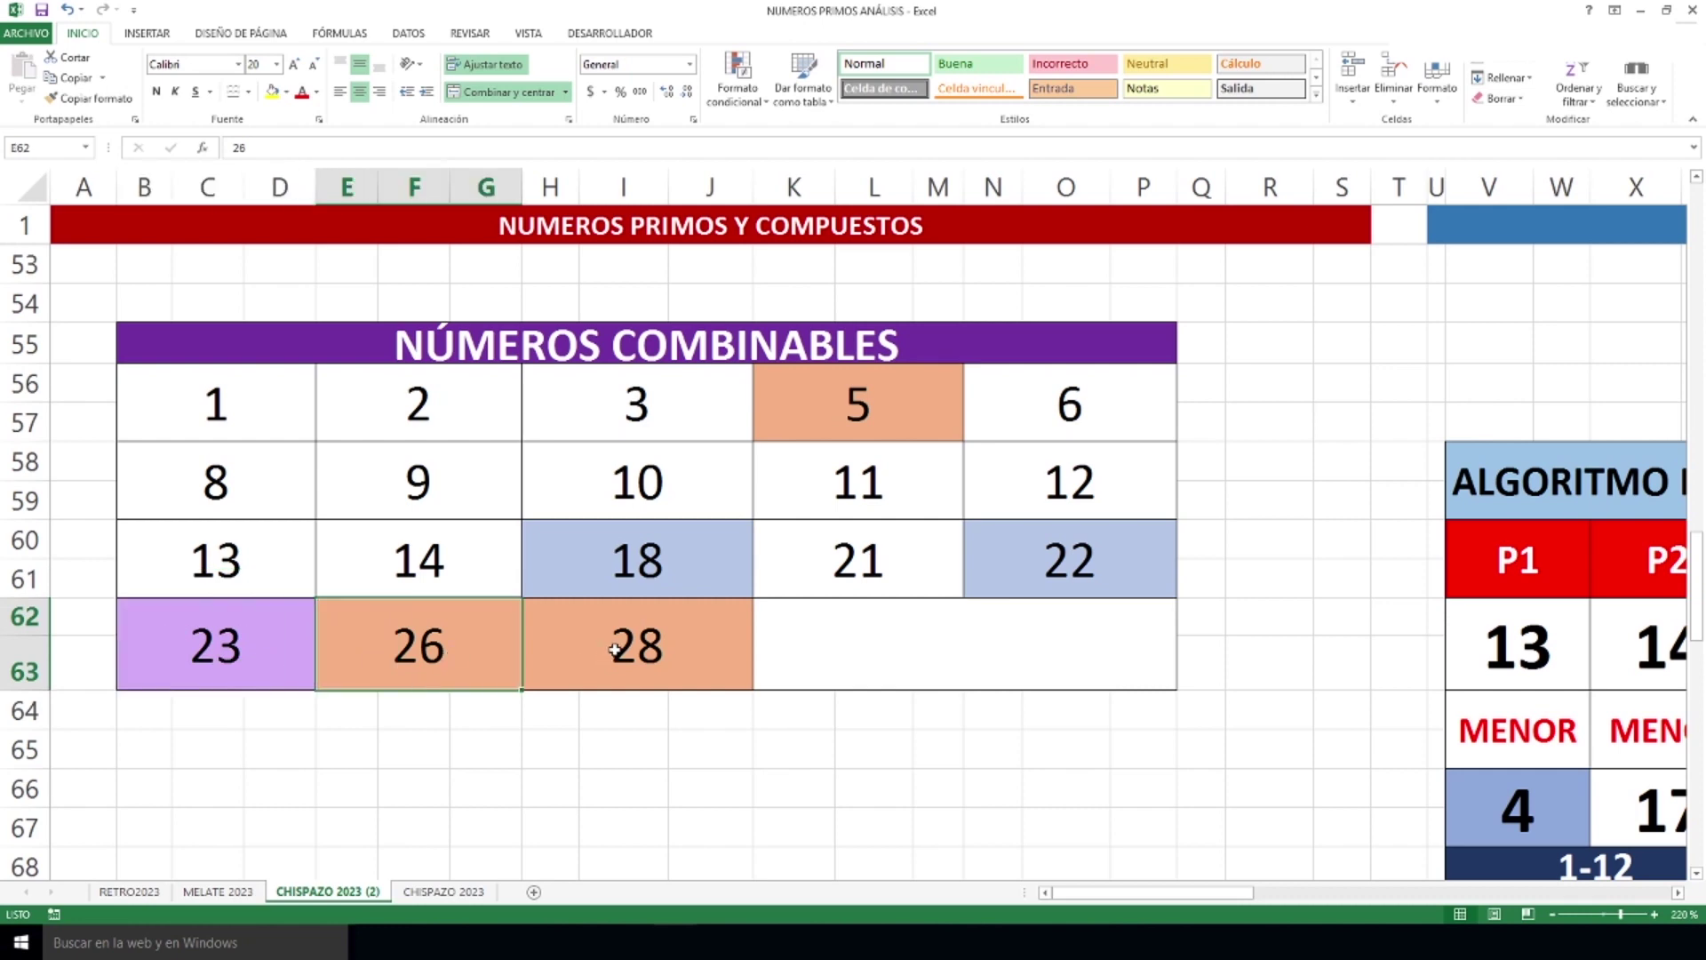
left_click(622, 649)
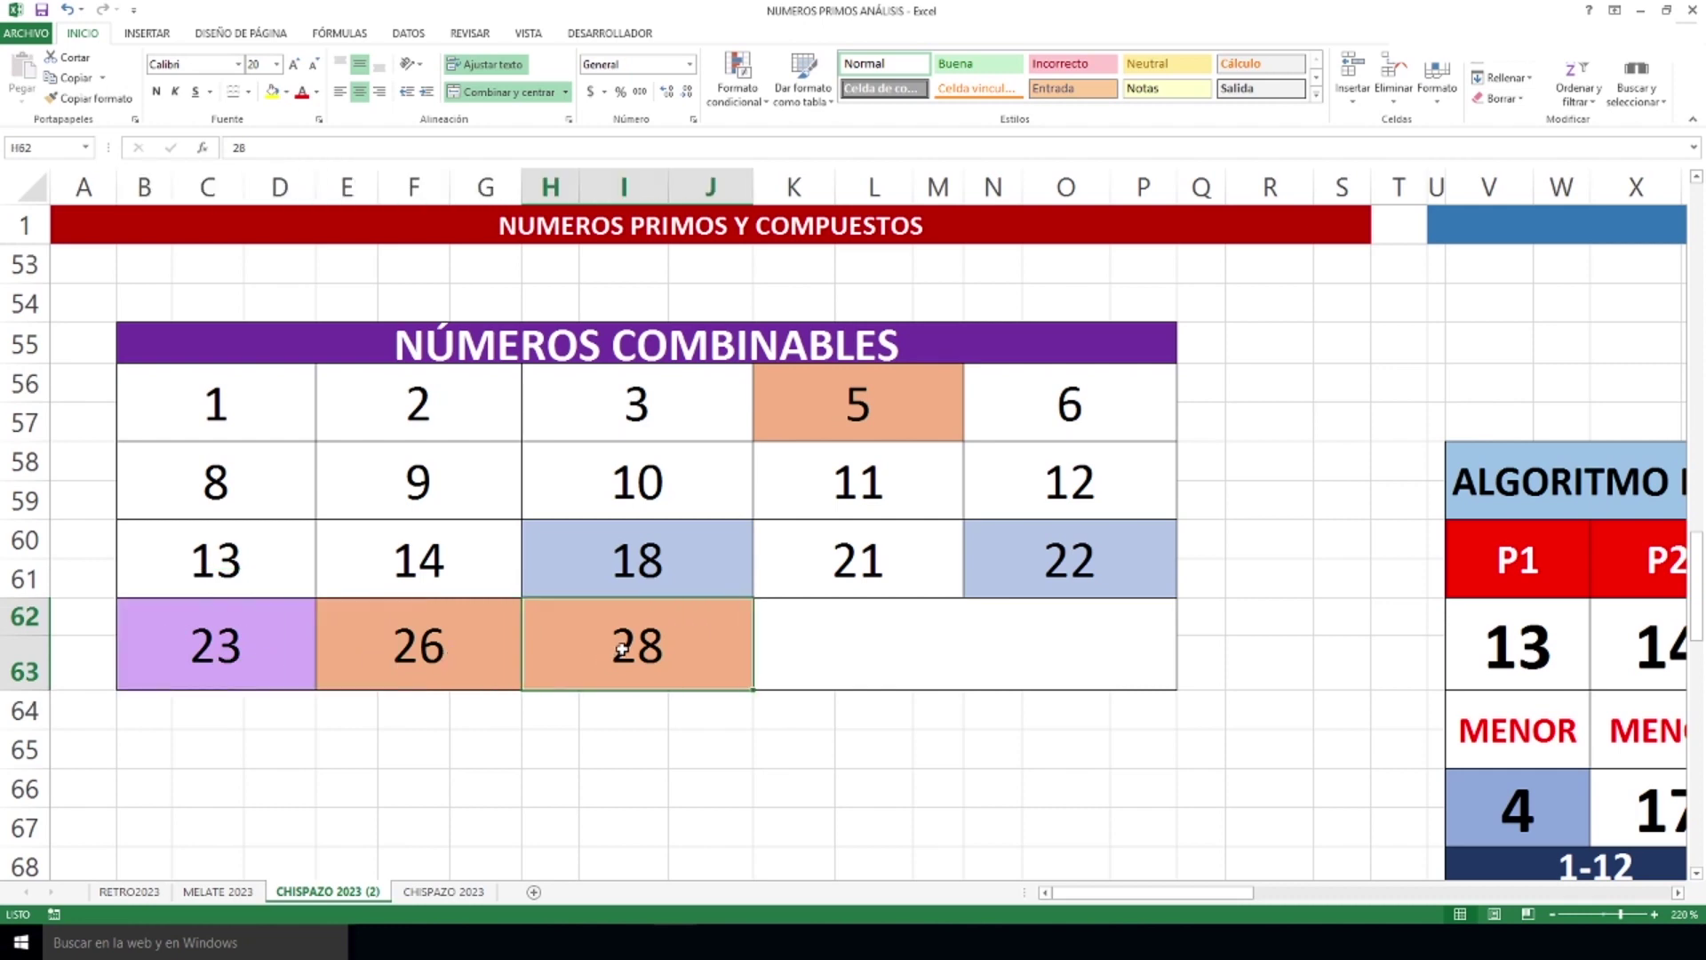
left_click(678, 563)
left_click(1057, 560)
left_click(266, 640)
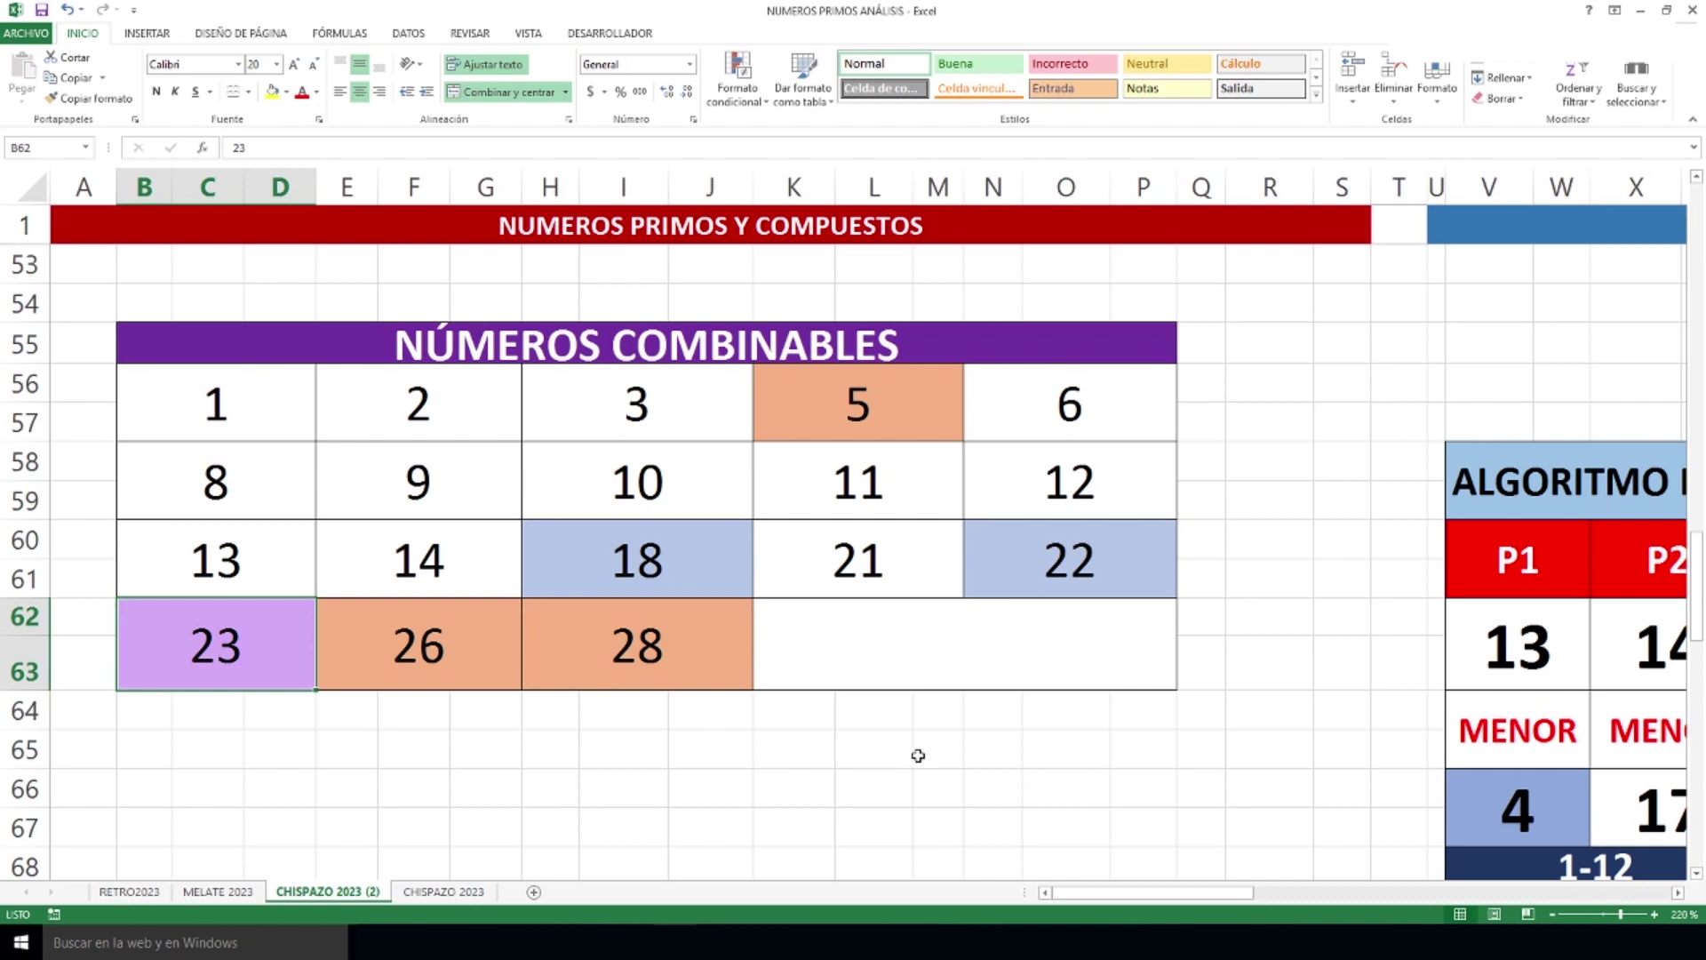
Compare each drawn number from P1 to P5 with its base number and MAYOR prediction in the ALGORITMO DE LA COMUNIDAD 15:00 HRS. table.
scroll(918, 755, "up", 5)
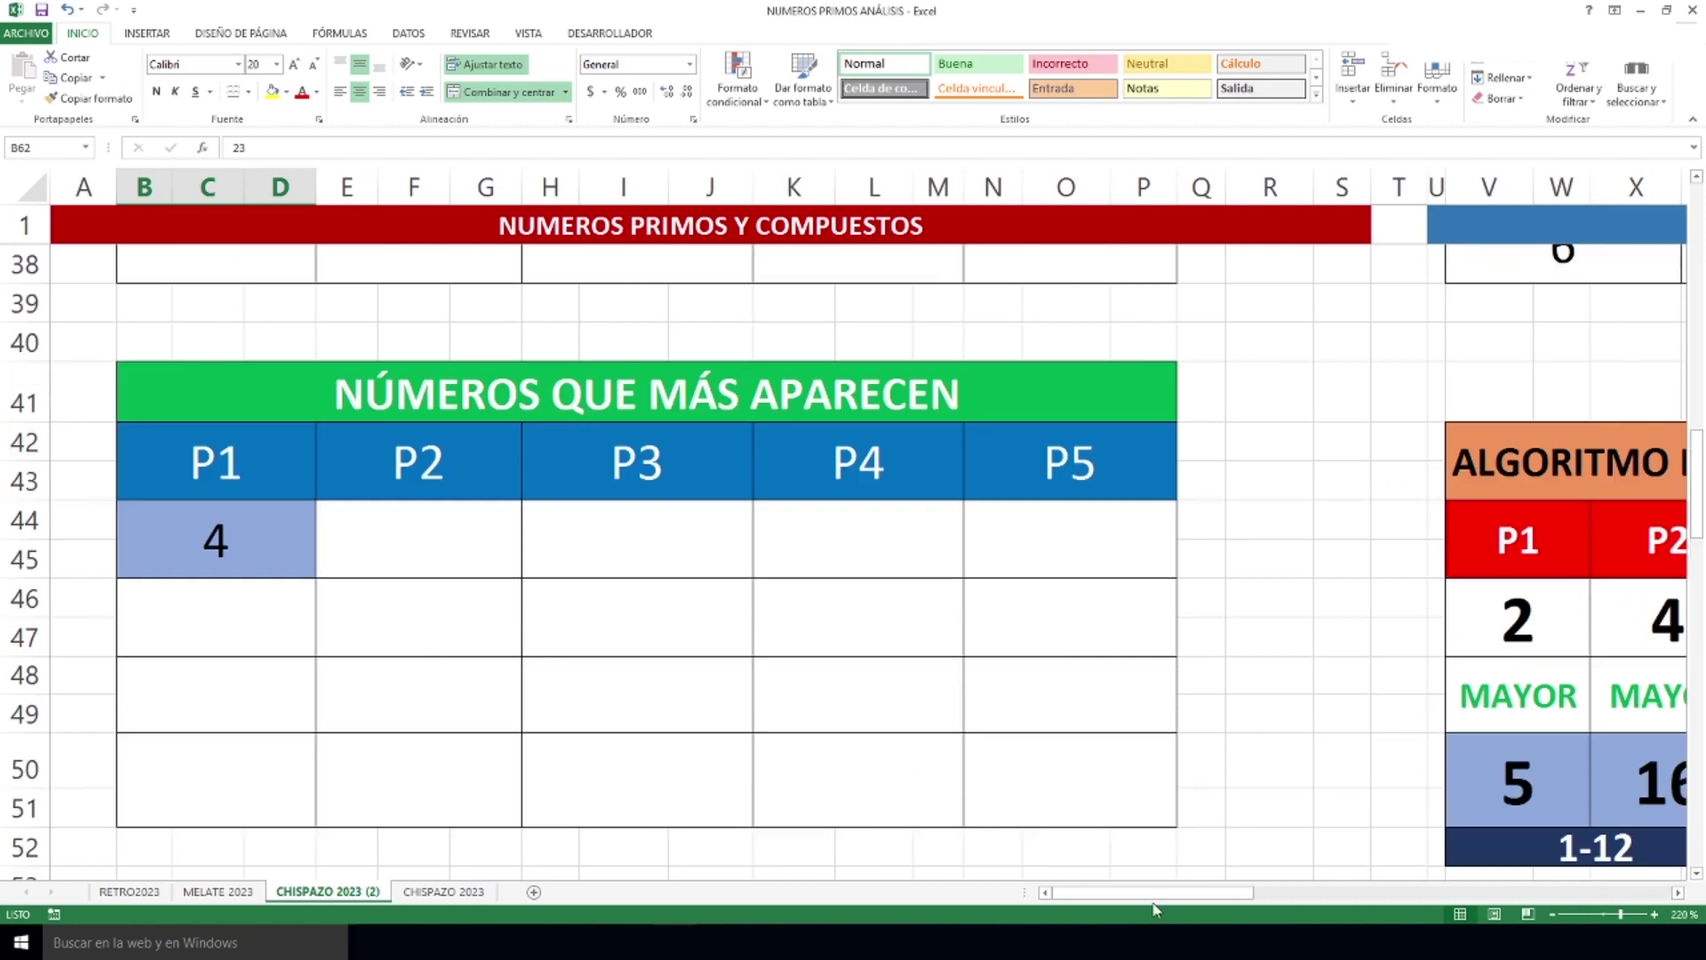
left_click_drag(1155, 892, 1324, 885)
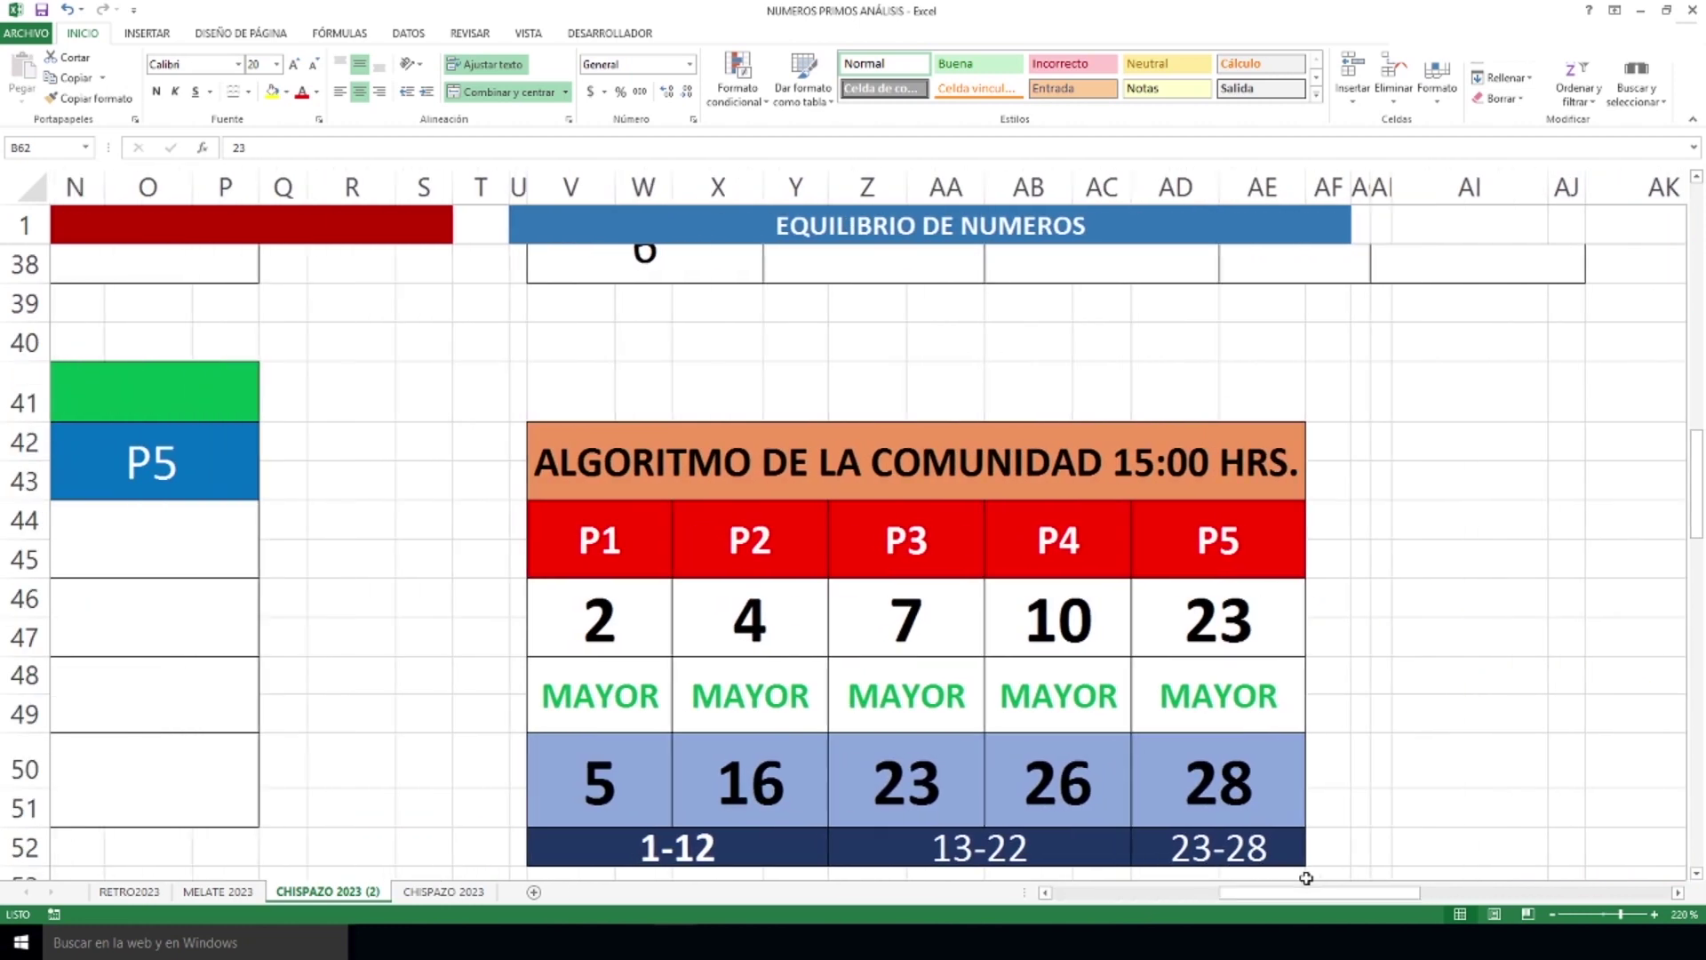
scroll(1108, 579, "down", 1)
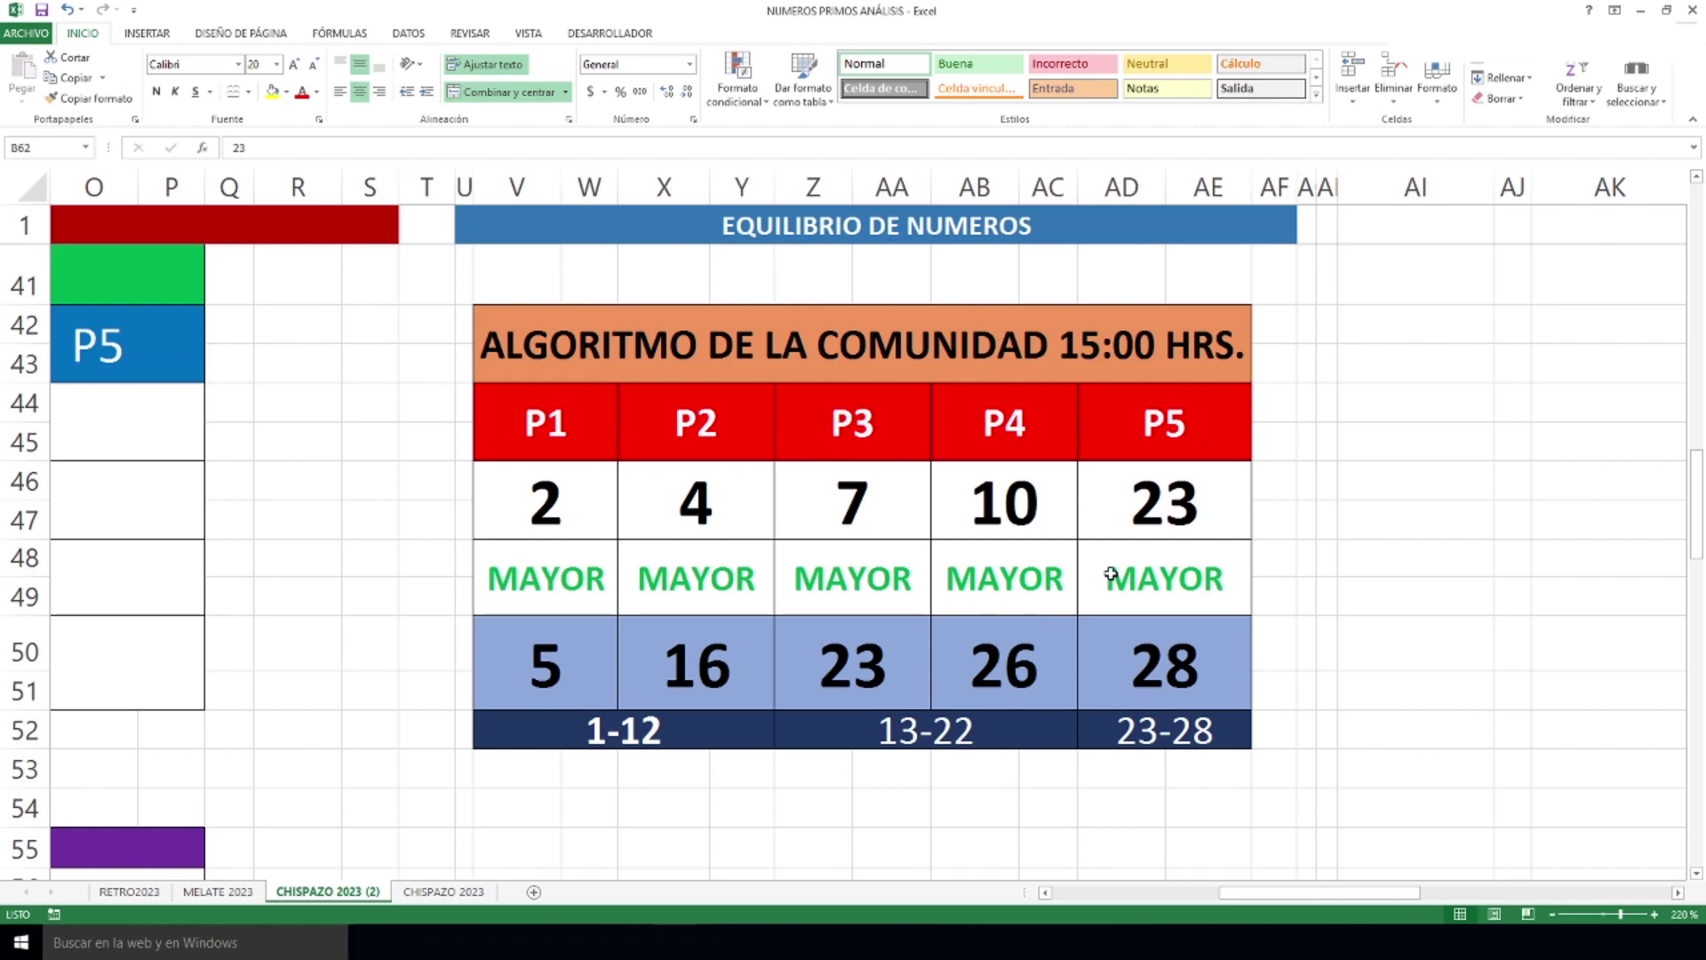
left_click_drag(556, 590, 1138, 595)
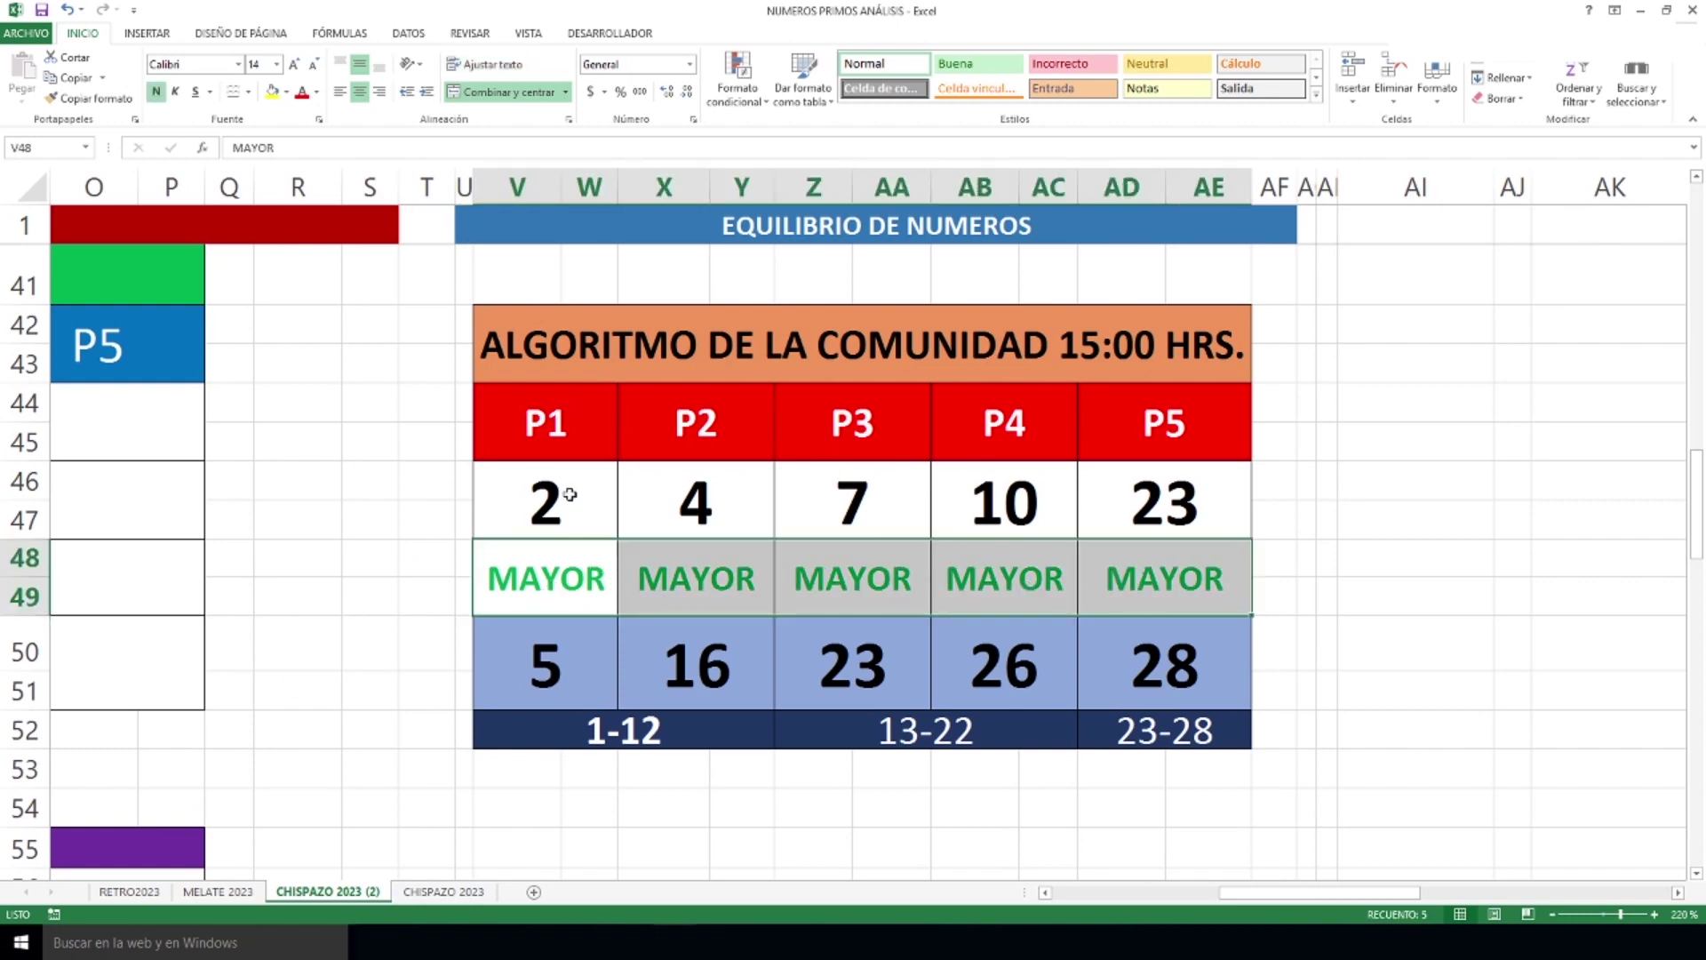
left_click(544, 637)
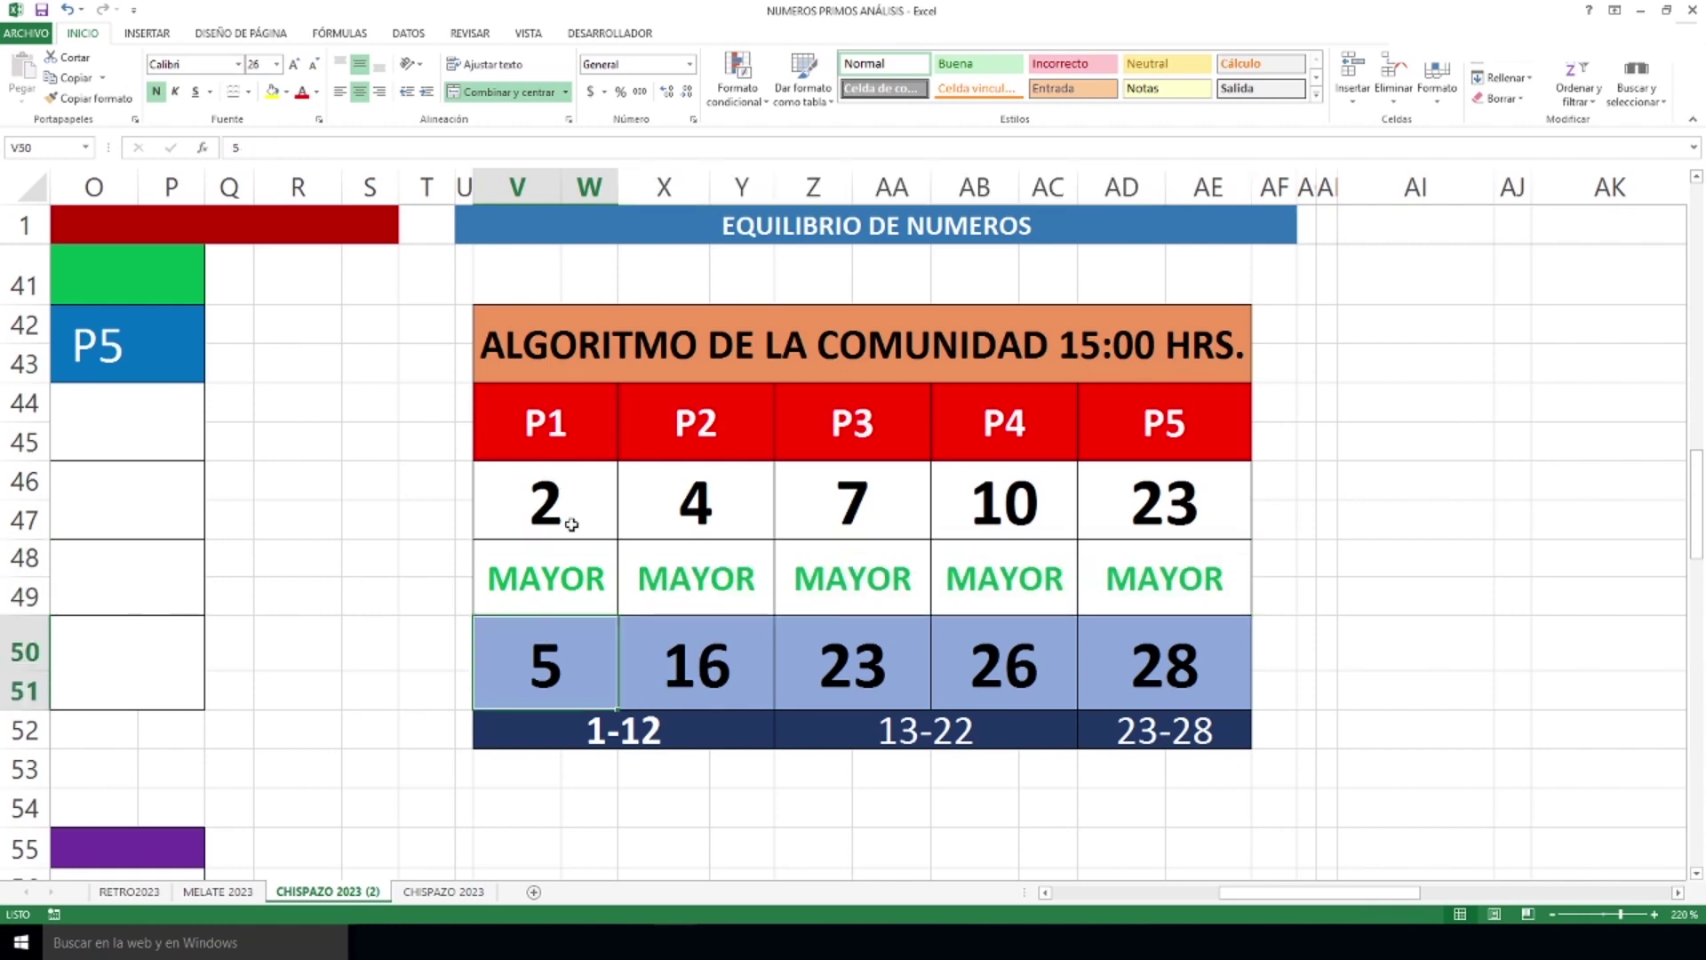
left_click(568, 498)
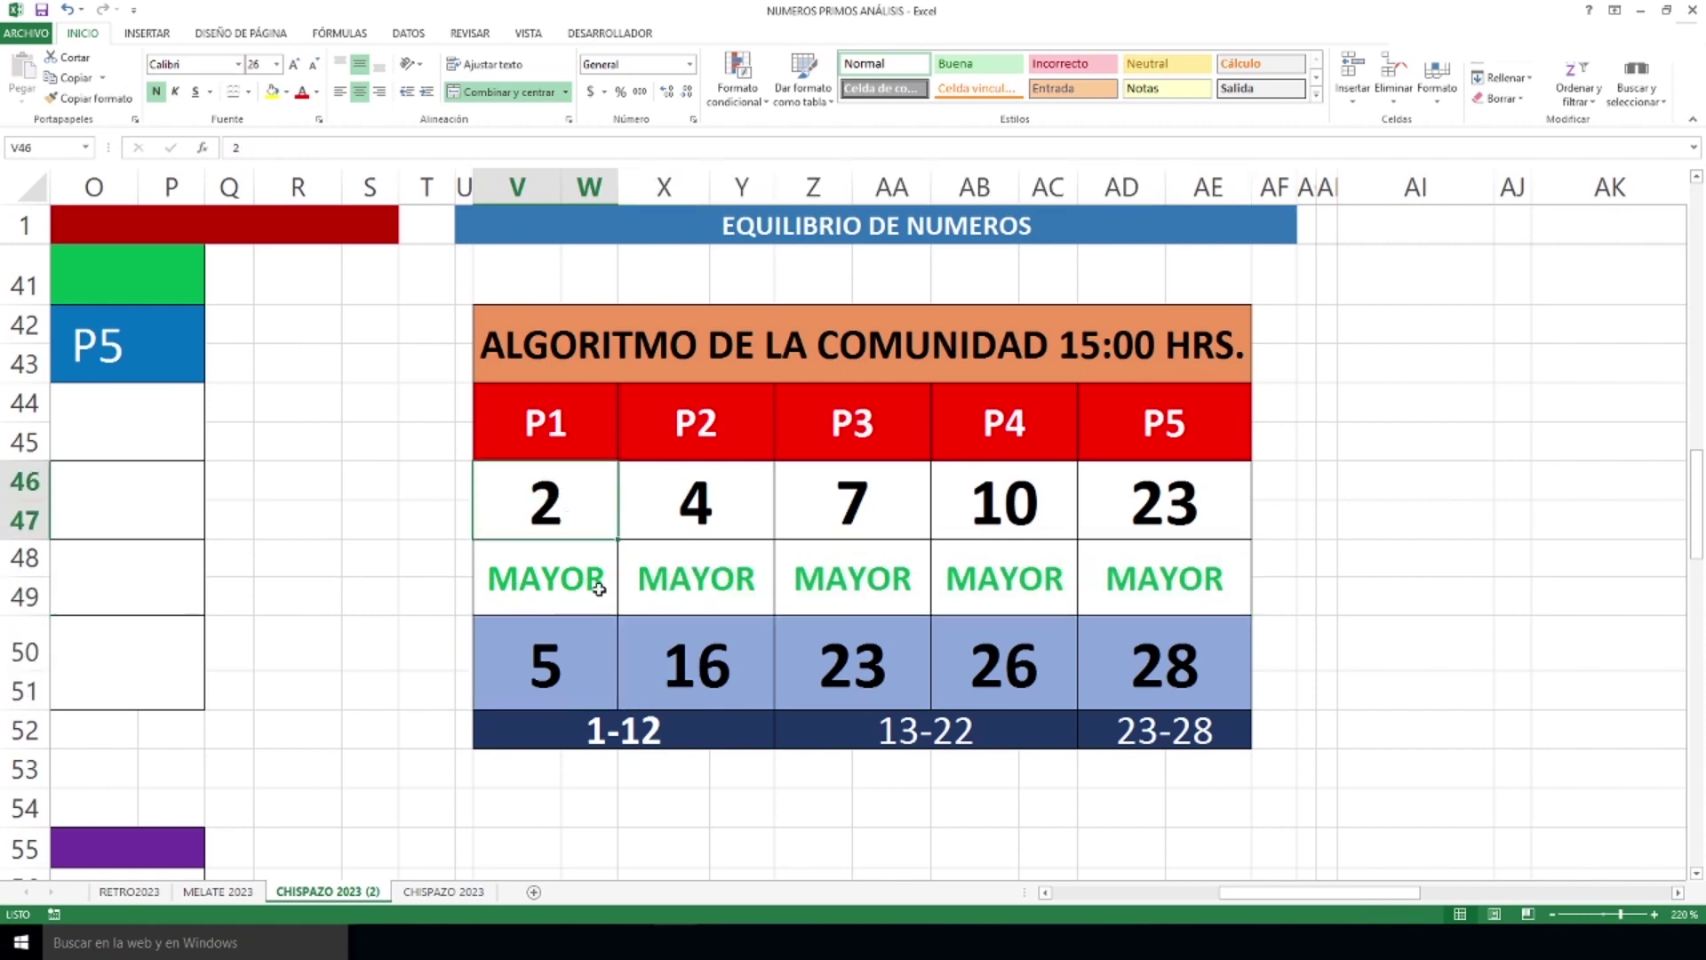
left_click(716, 656)
left_click(721, 523)
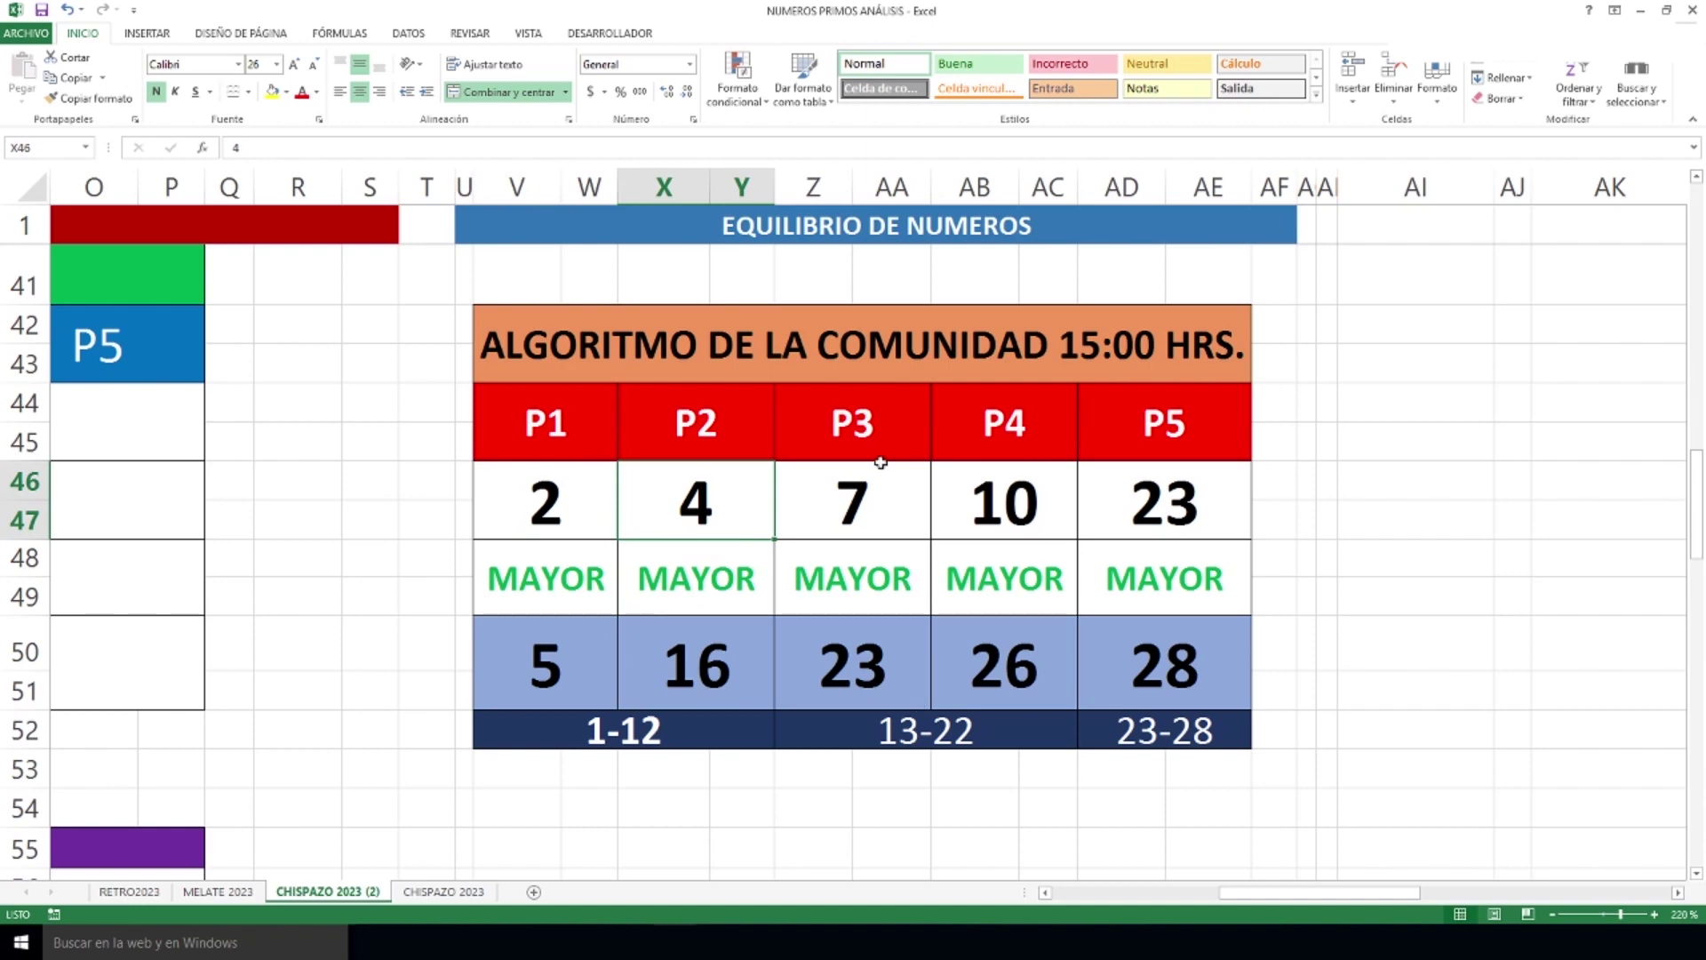
left_click(874, 686)
left_click(882, 515)
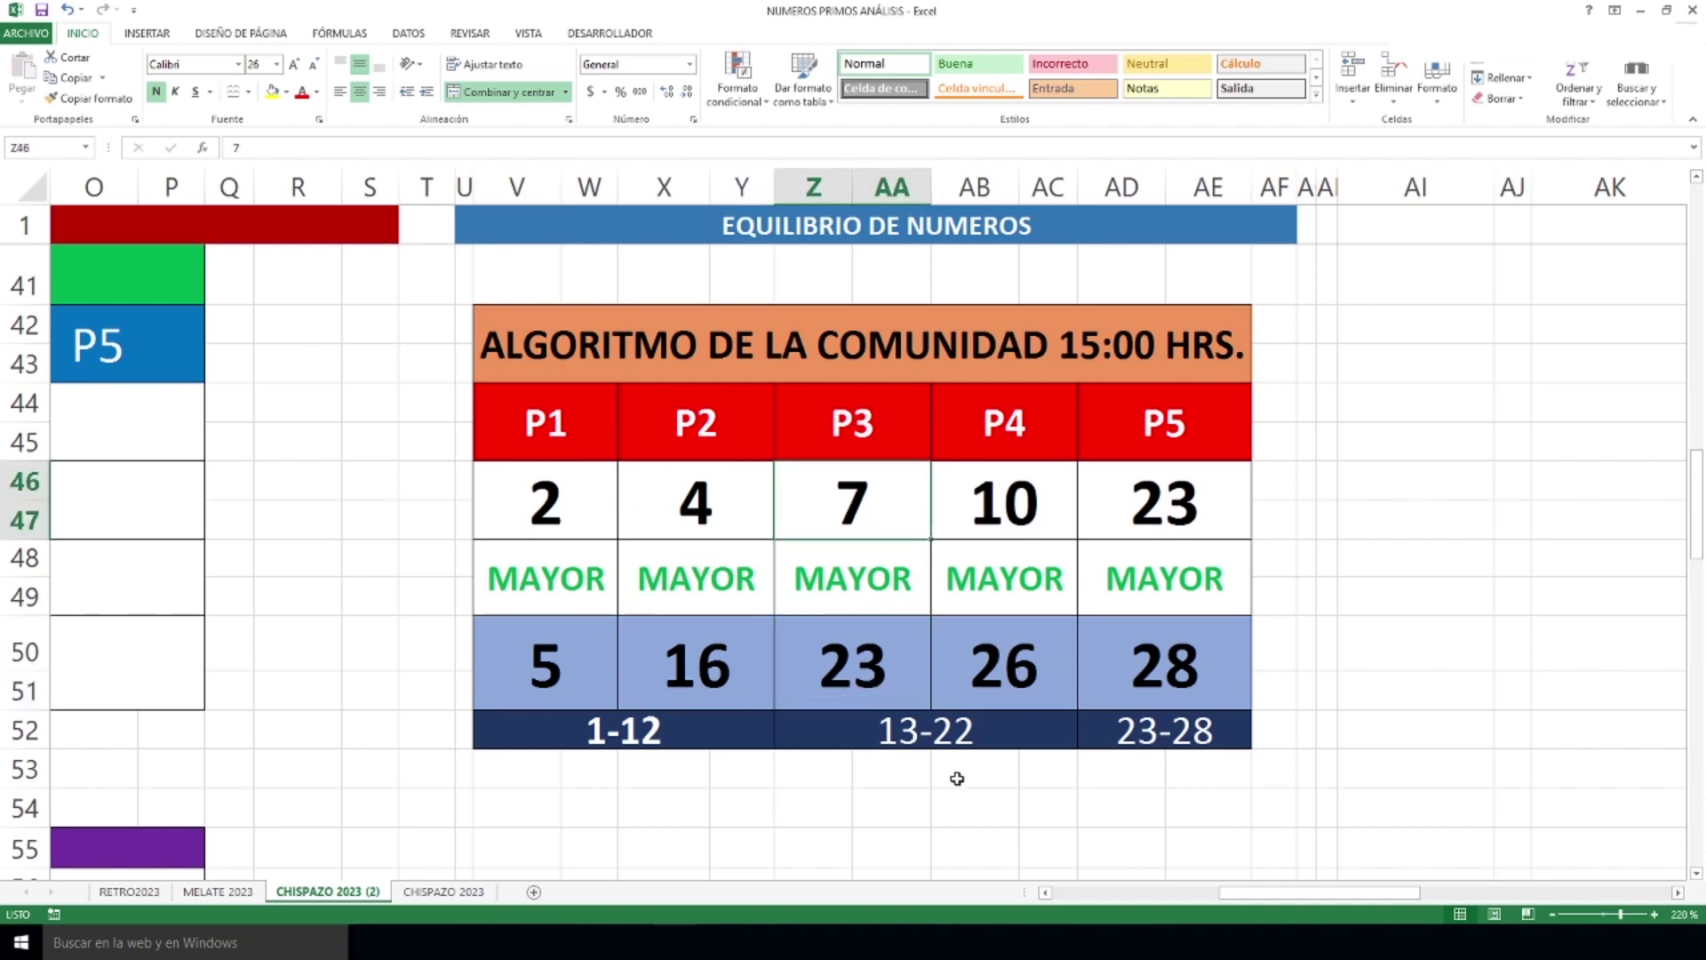
left_click(1037, 680)
left_click(1013, 511)
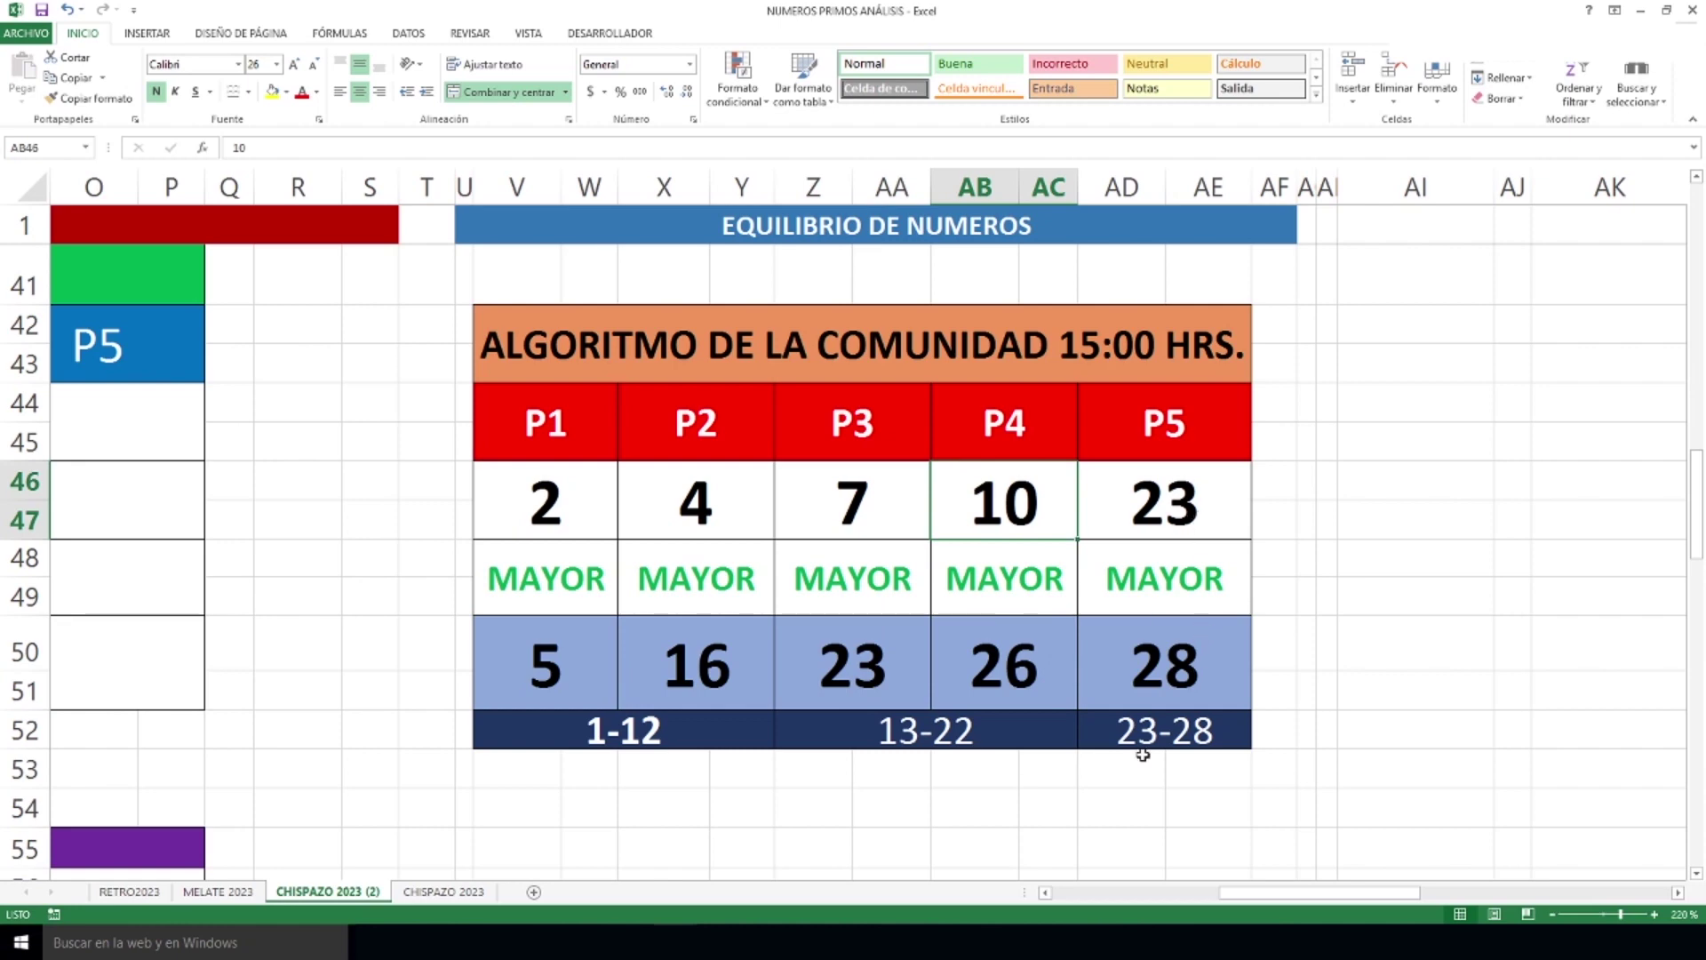
left_click(1155, 689)
left_click(1164, 518)
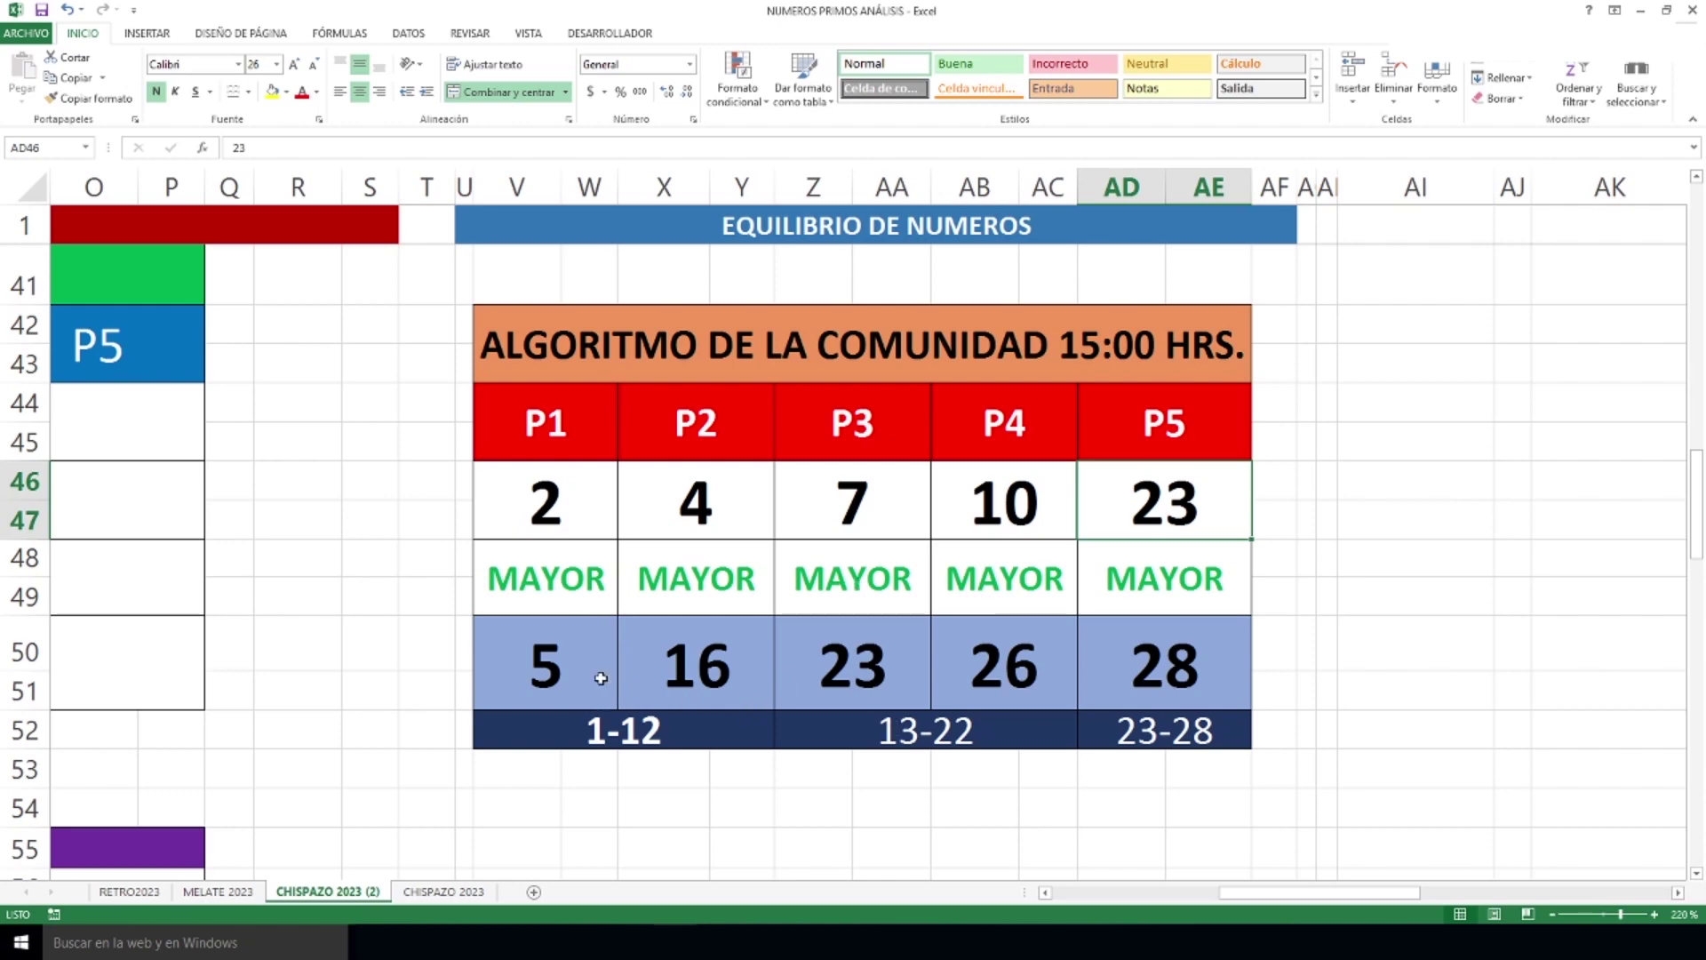
Compare each drawn number with the 1-12, 13-22 and 23-28 ranges in the ALGORITMO DE LA COMUNIDAD 15:00 HRS. table.
left_click(618, 737)
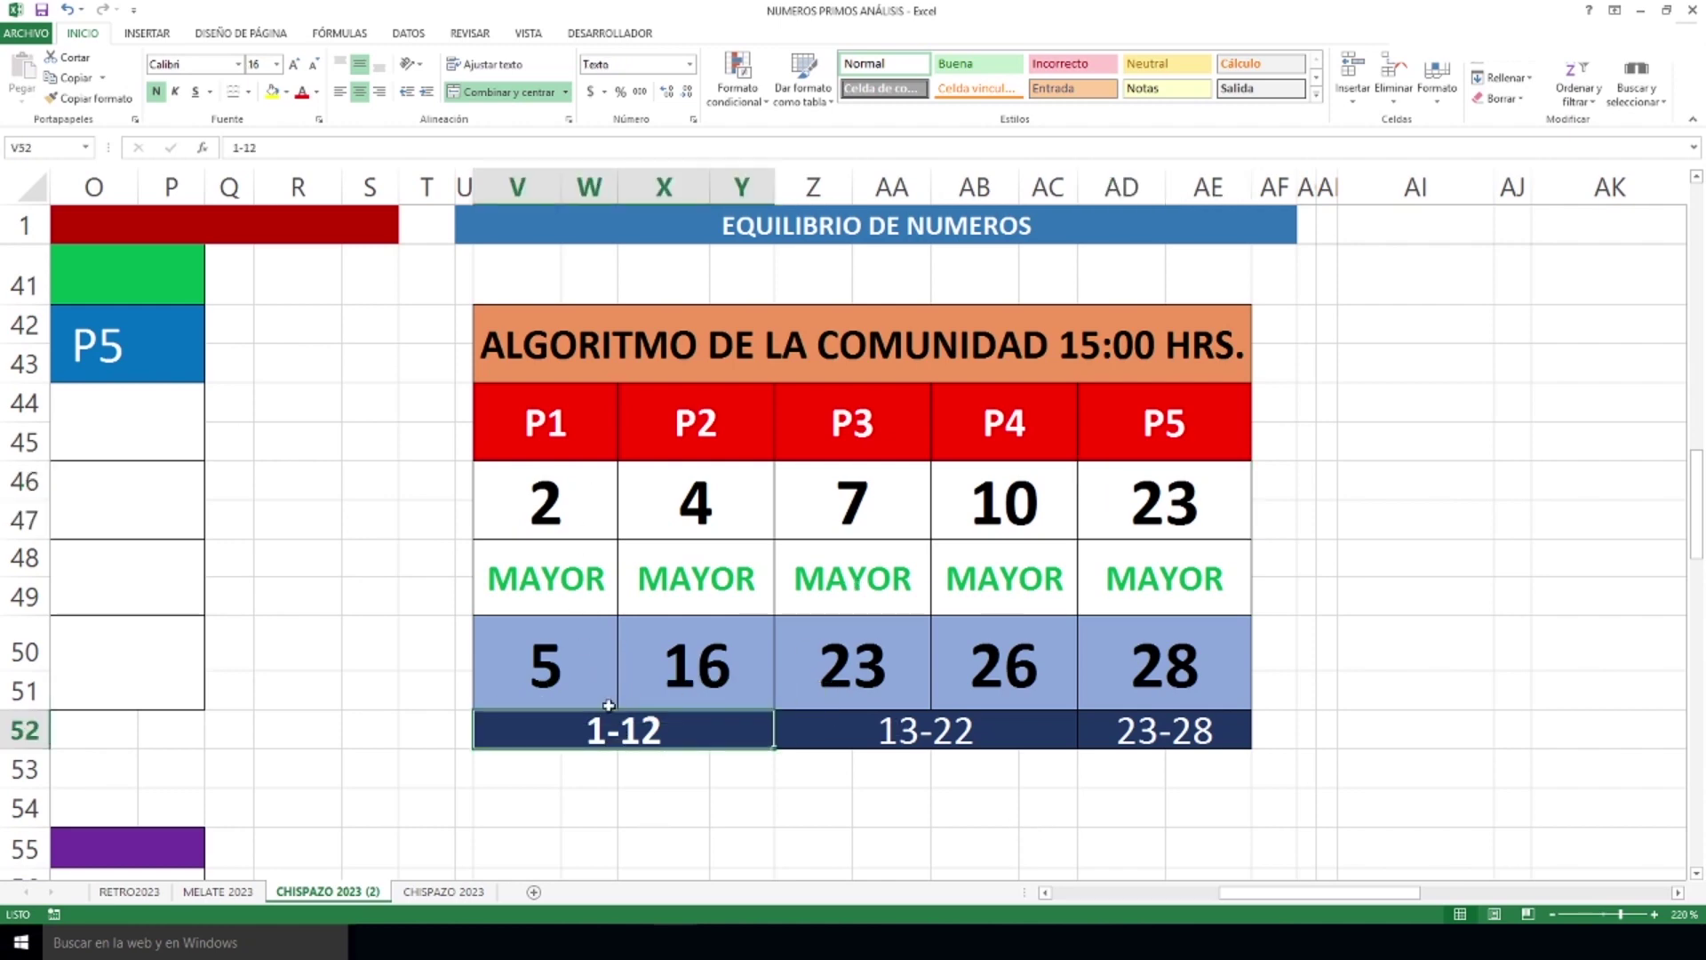
left_click(555, 675)
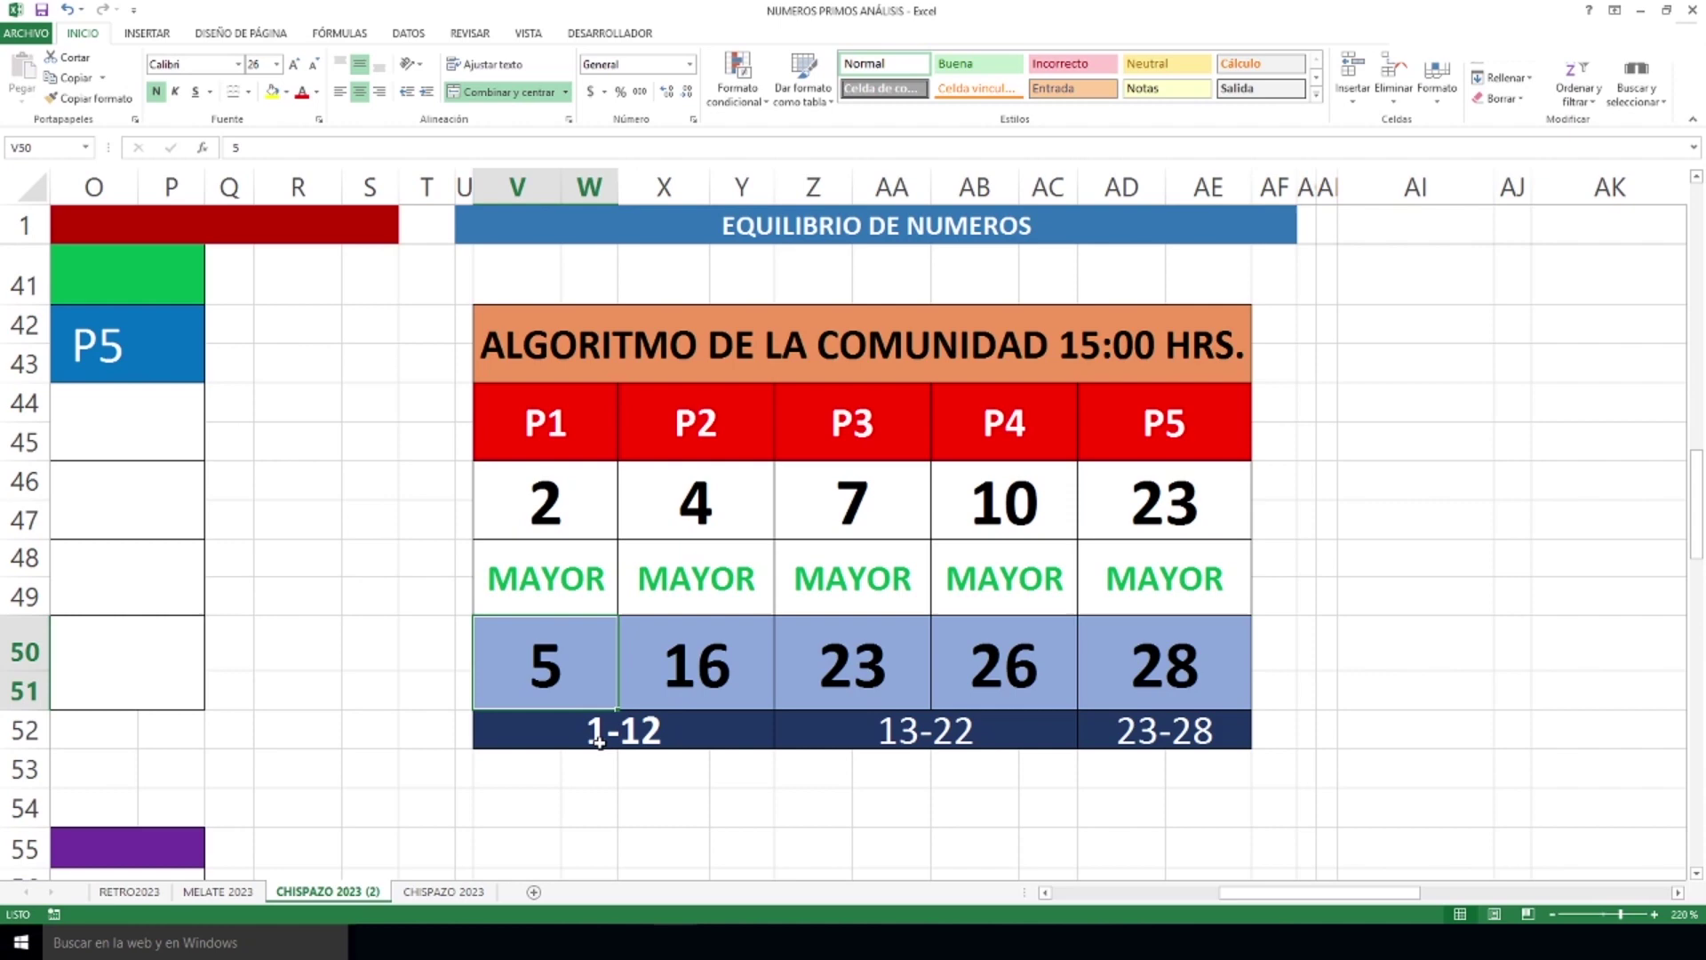
left_click(686, 685)
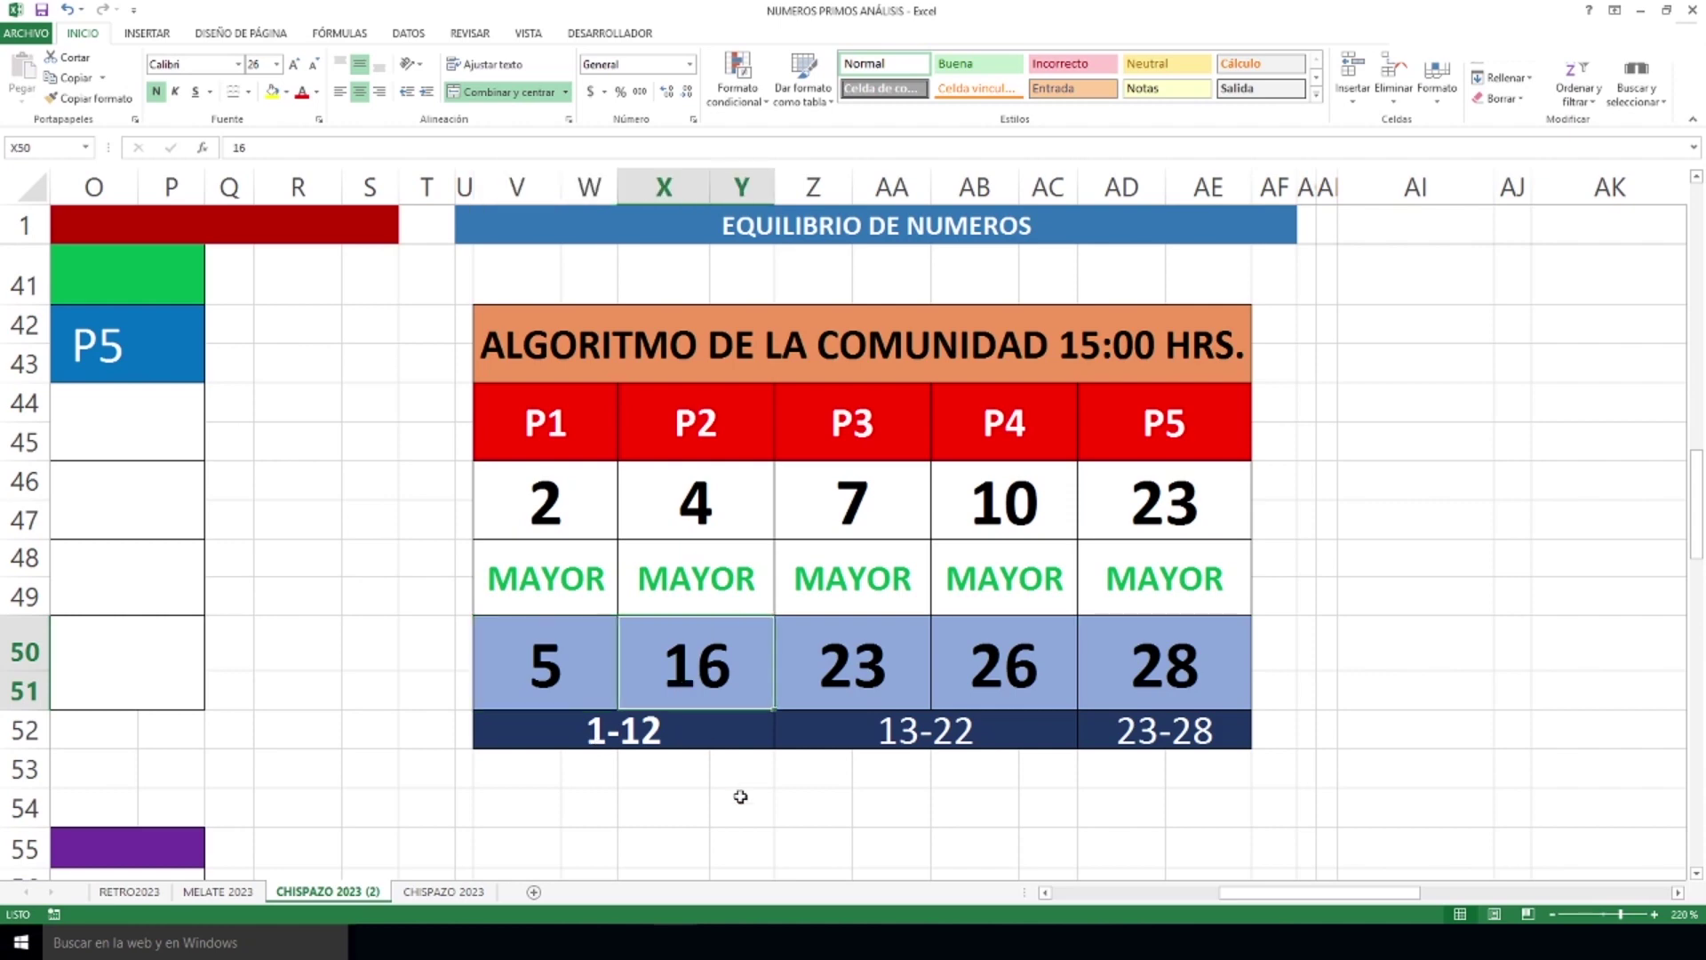
left_click(908, 724)
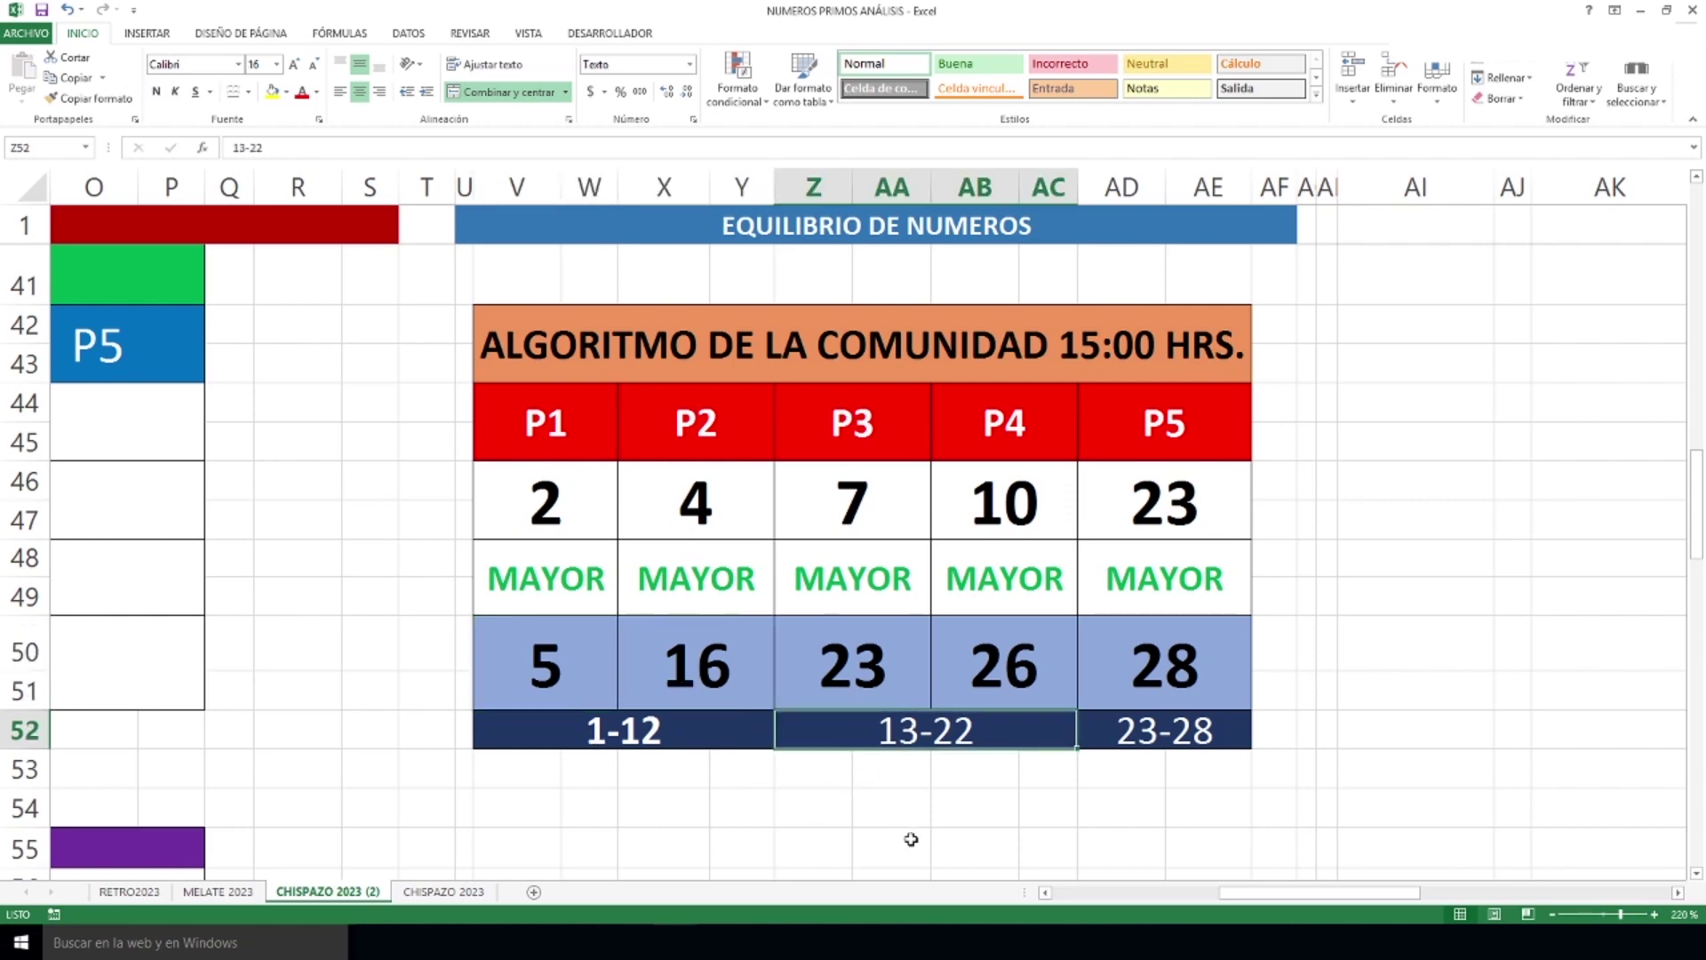
left_click(888, 672)
left_click(1022, 660)
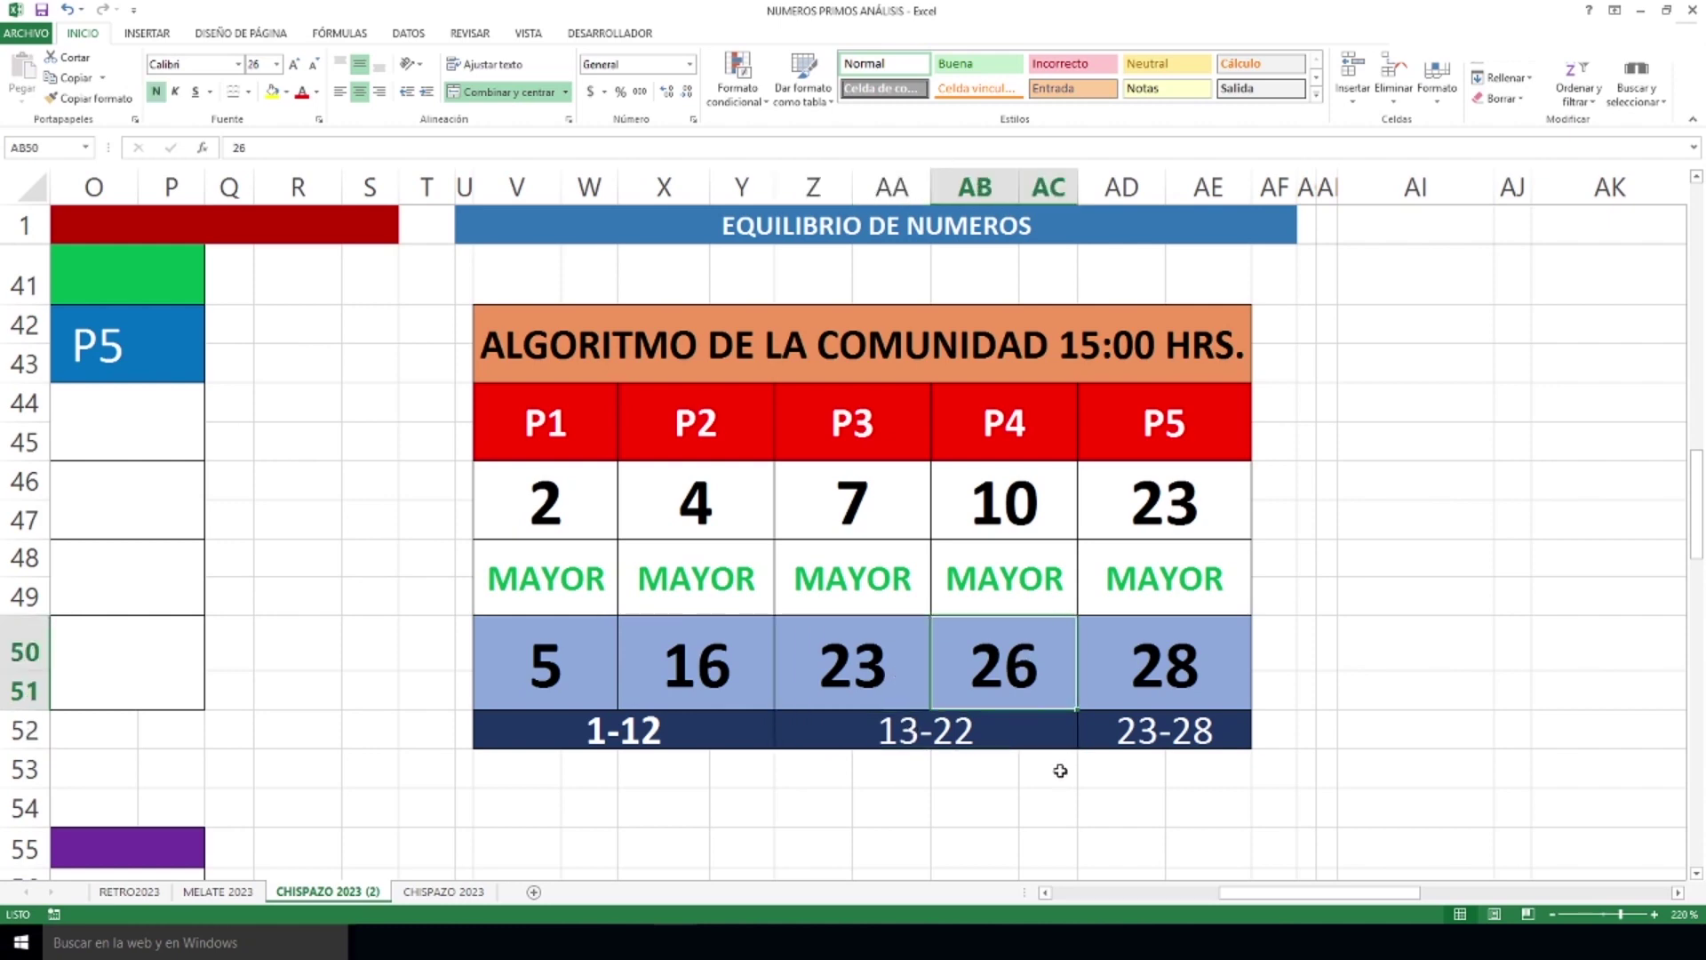
left_click(1171, 677)
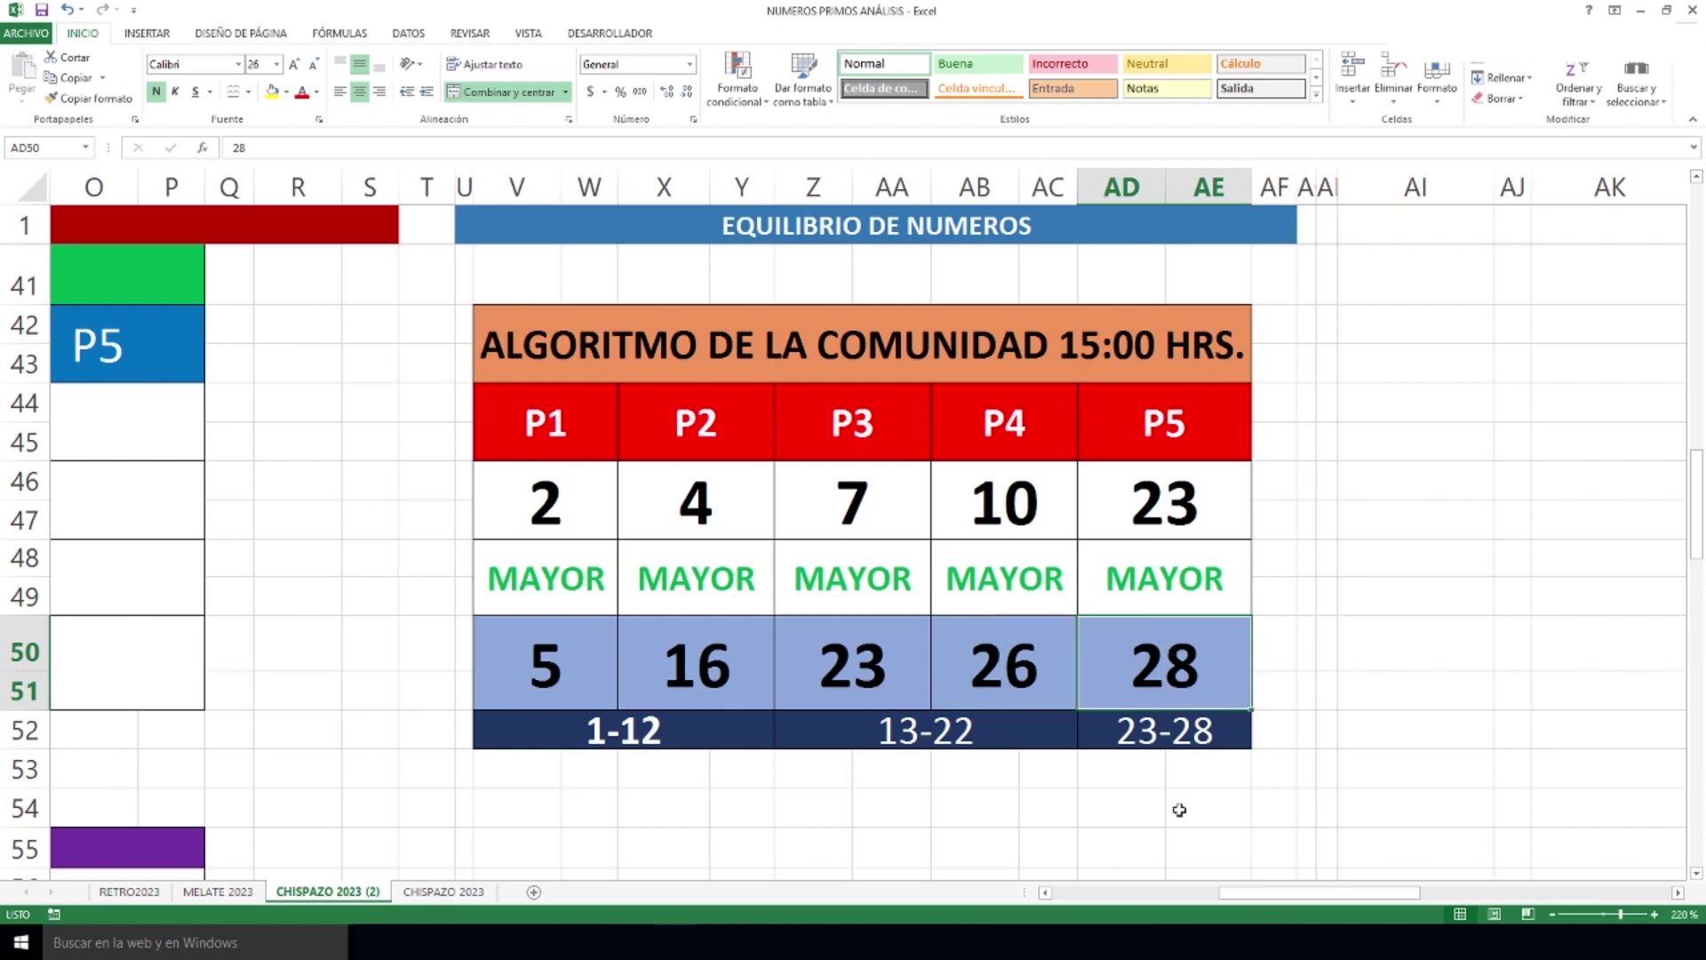
left_click(1203, 734)
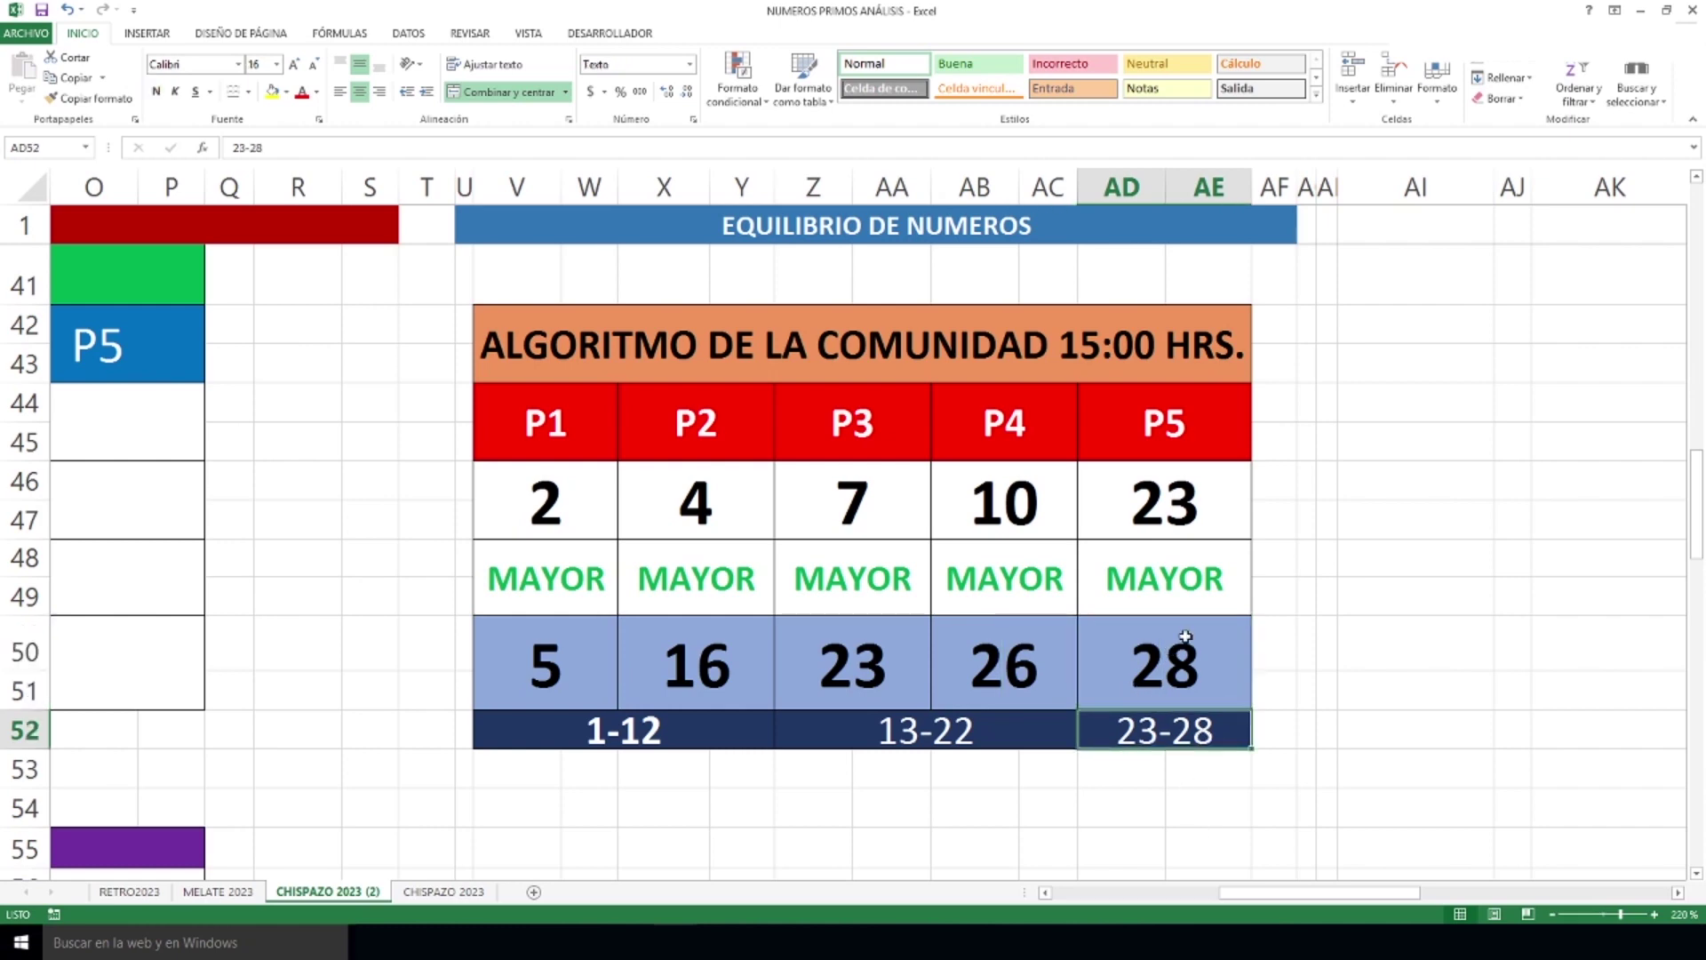
Compare each drawn number from P1 to P5 with its base number and MENOR prediction in the ALGORITMO DE LA COMUNIDAD 21:00 HRS. table.
scroll(1185, 636, "down", 5)
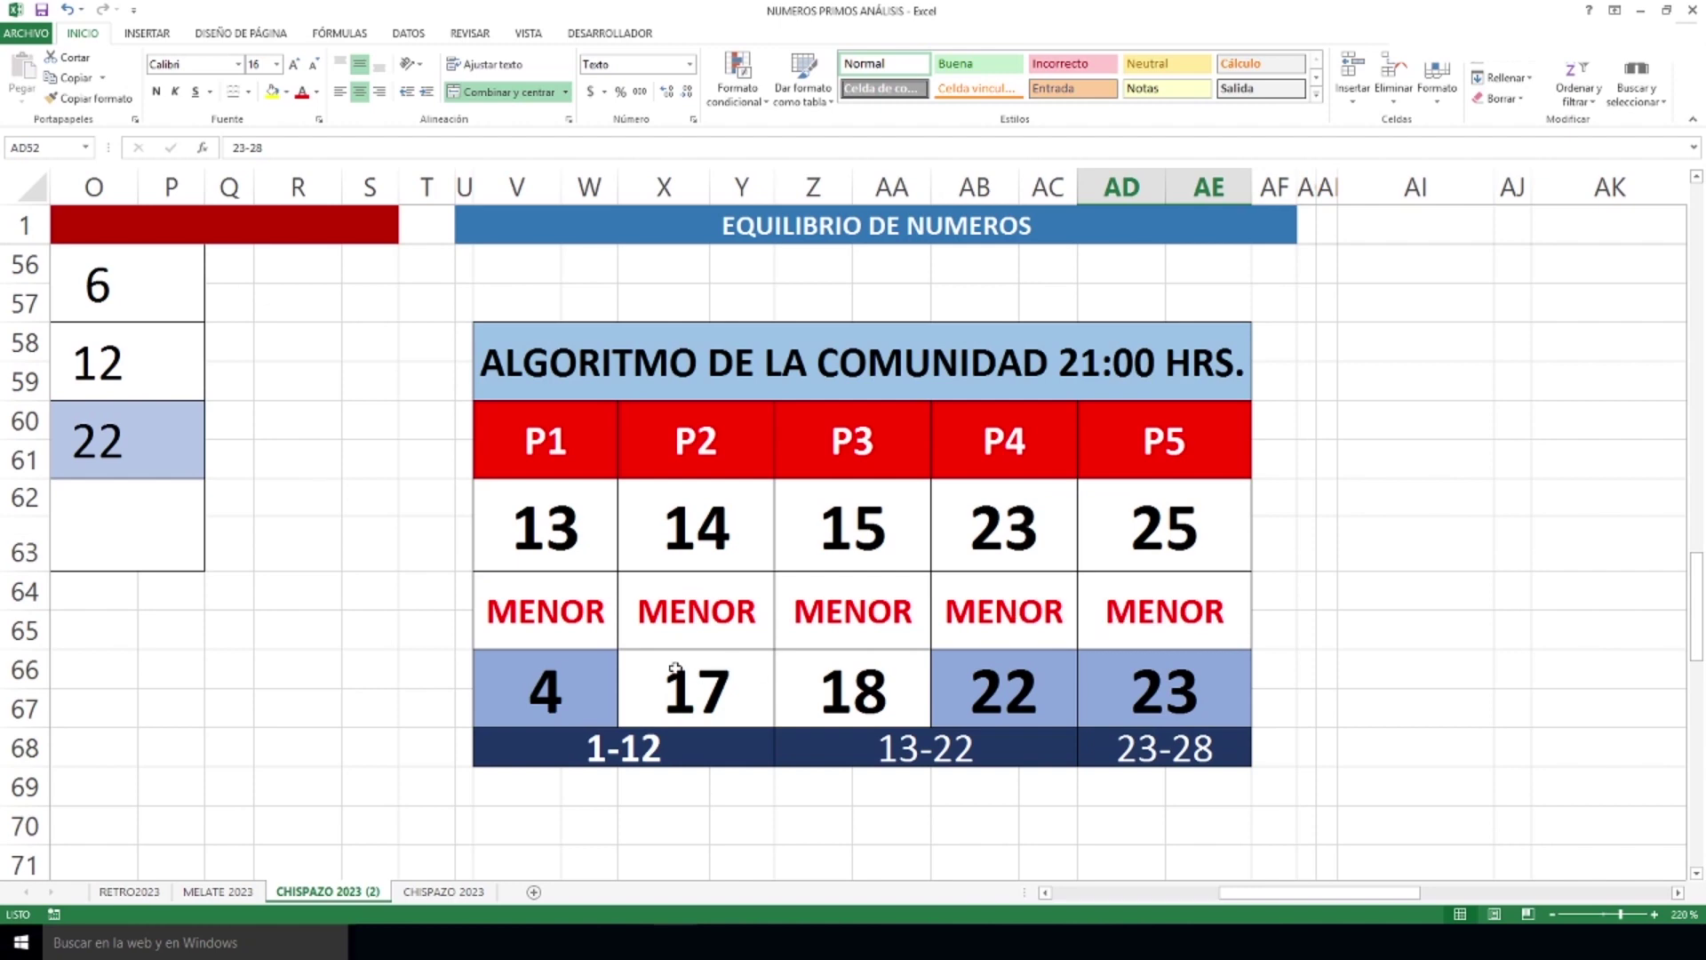
left_click_drag(578, 622, 1122, 613)
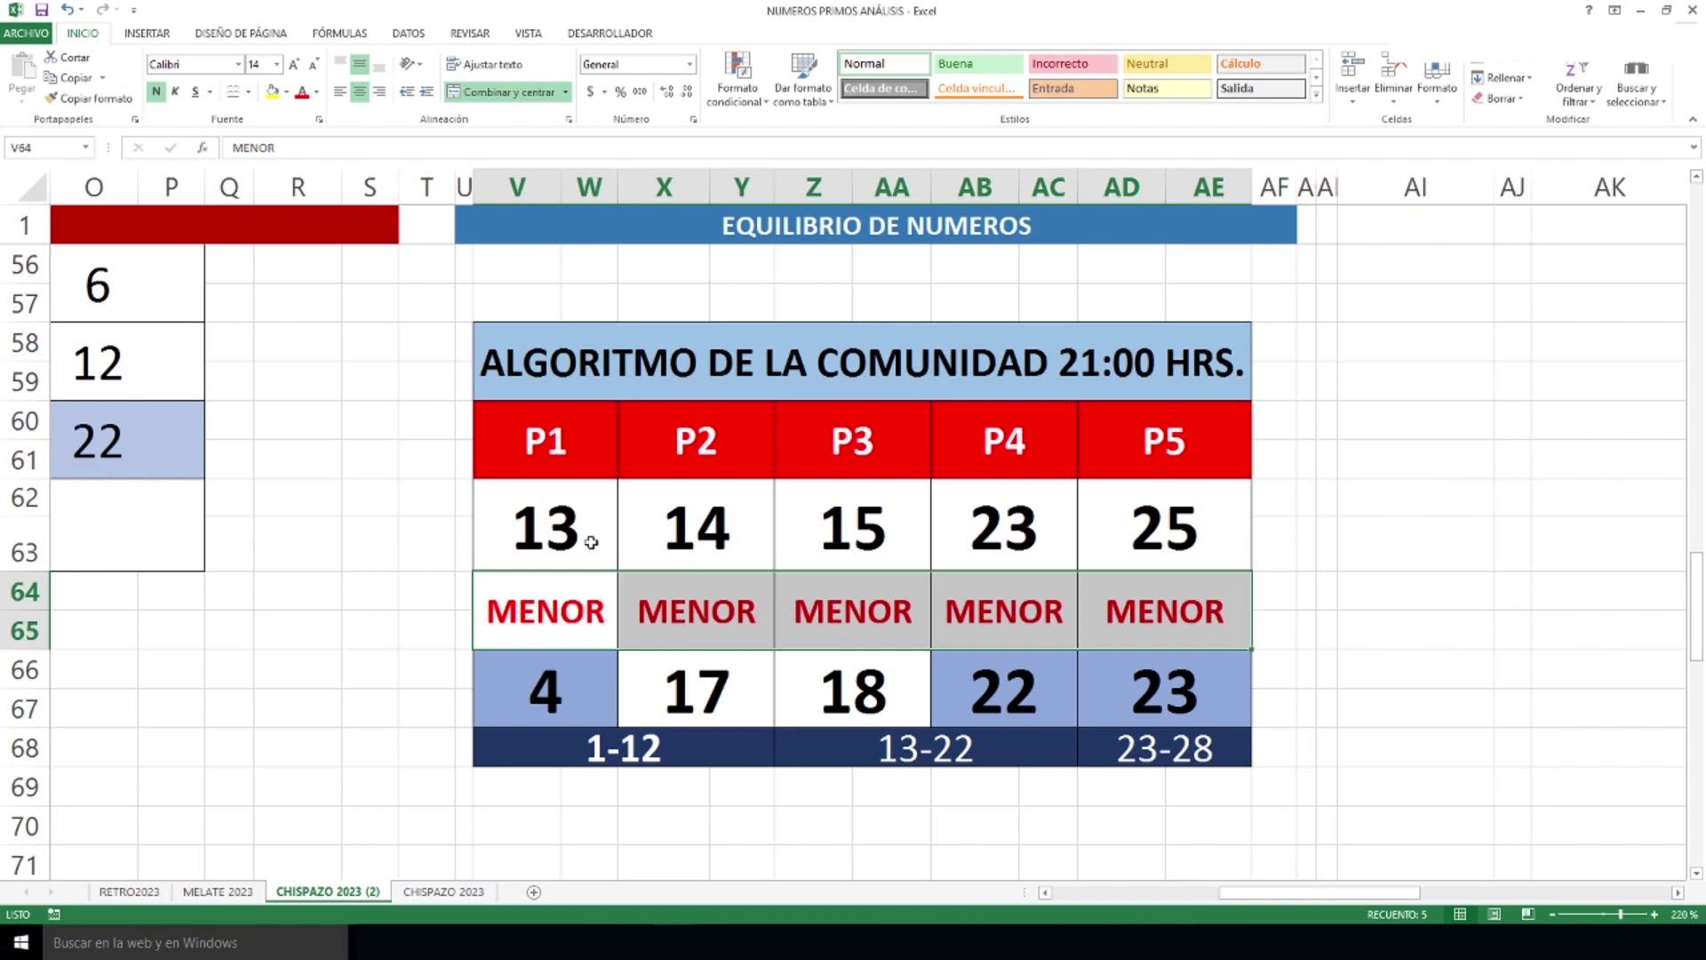
left_click_drag(584, 532, 584, 675)
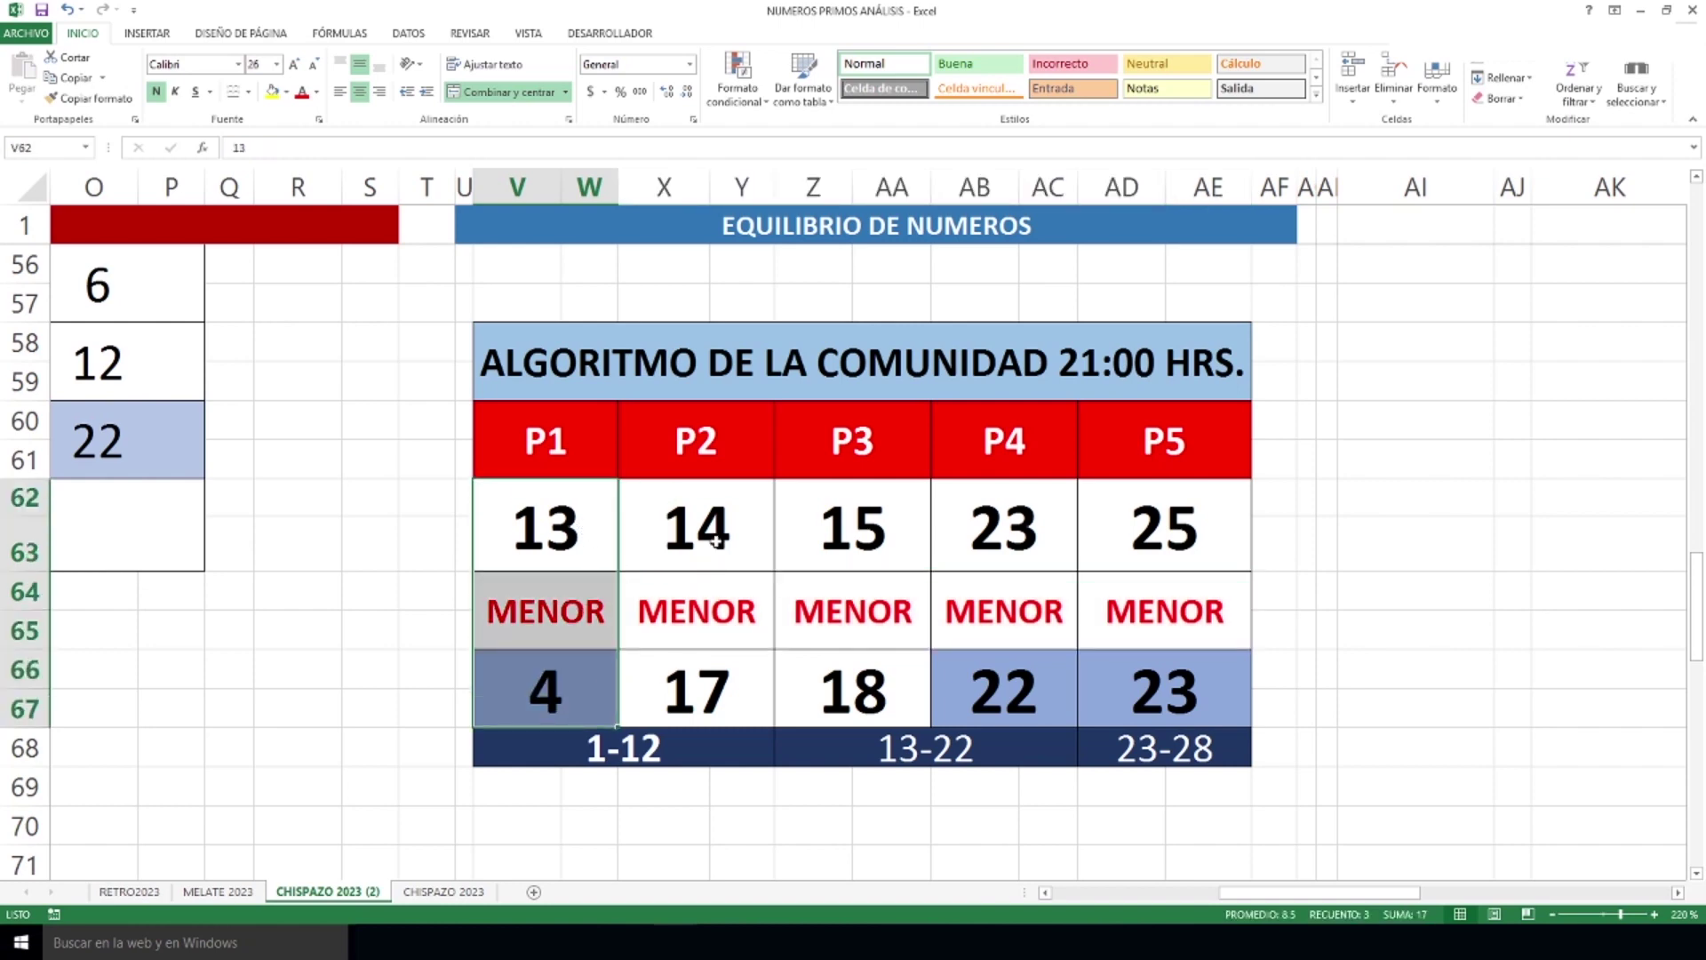
left_click_drag(726, 527, 726, 682)
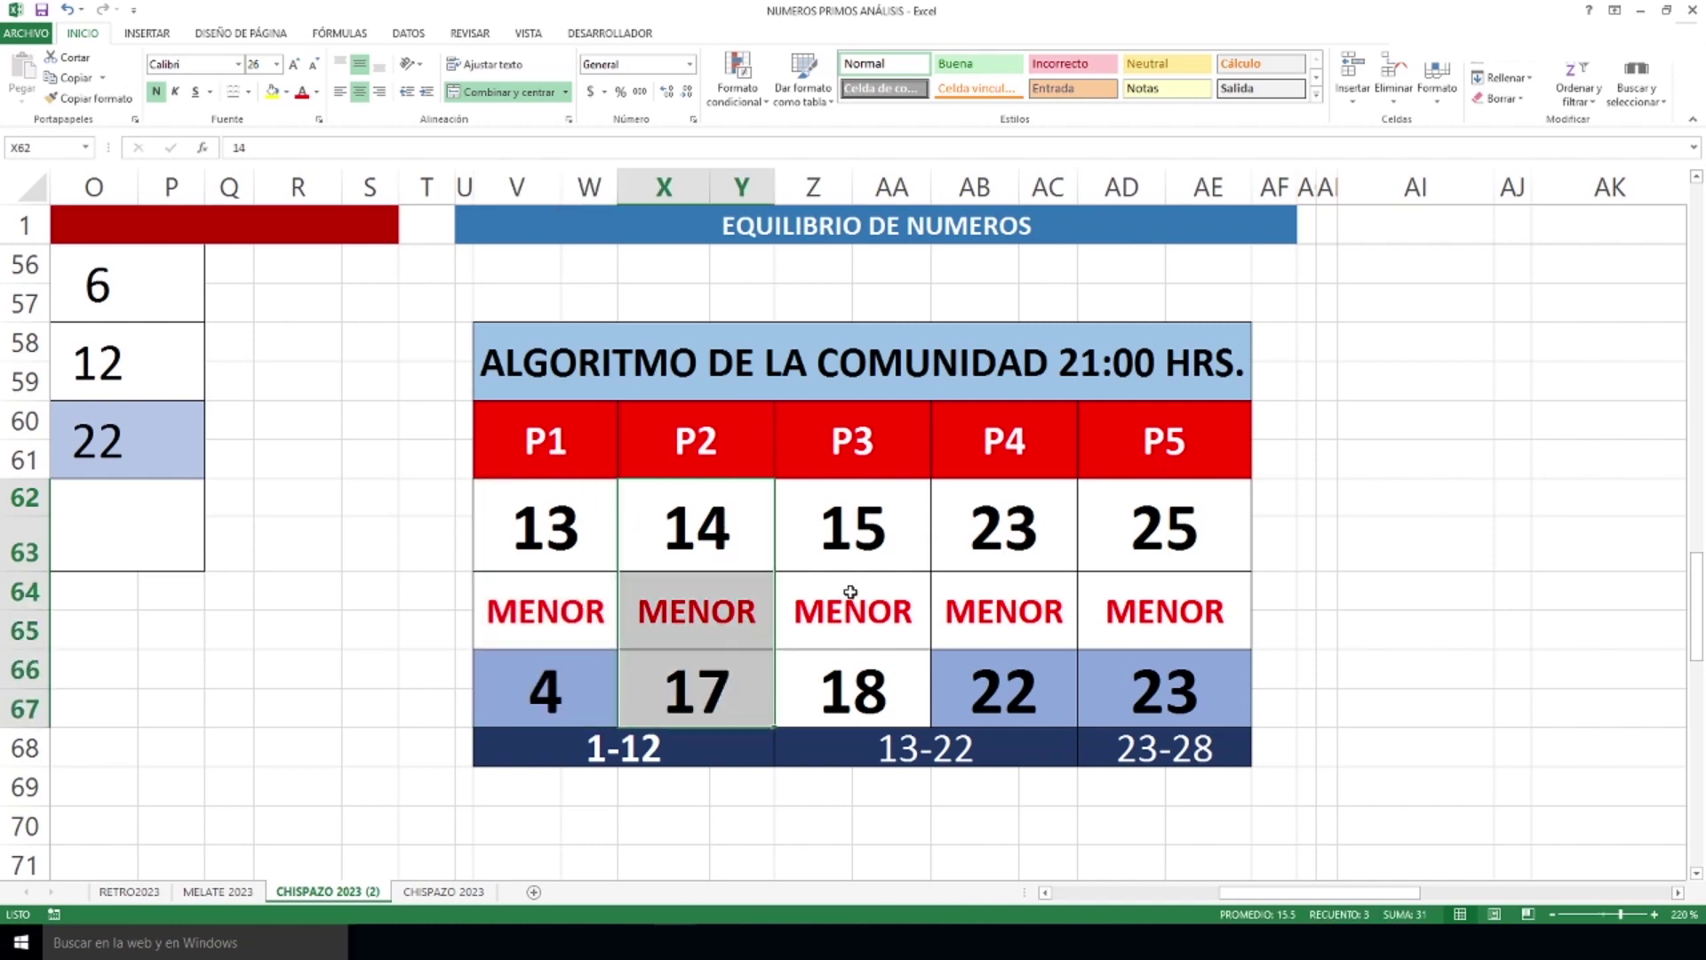
left_click_drag(858, 528, 858, 687)
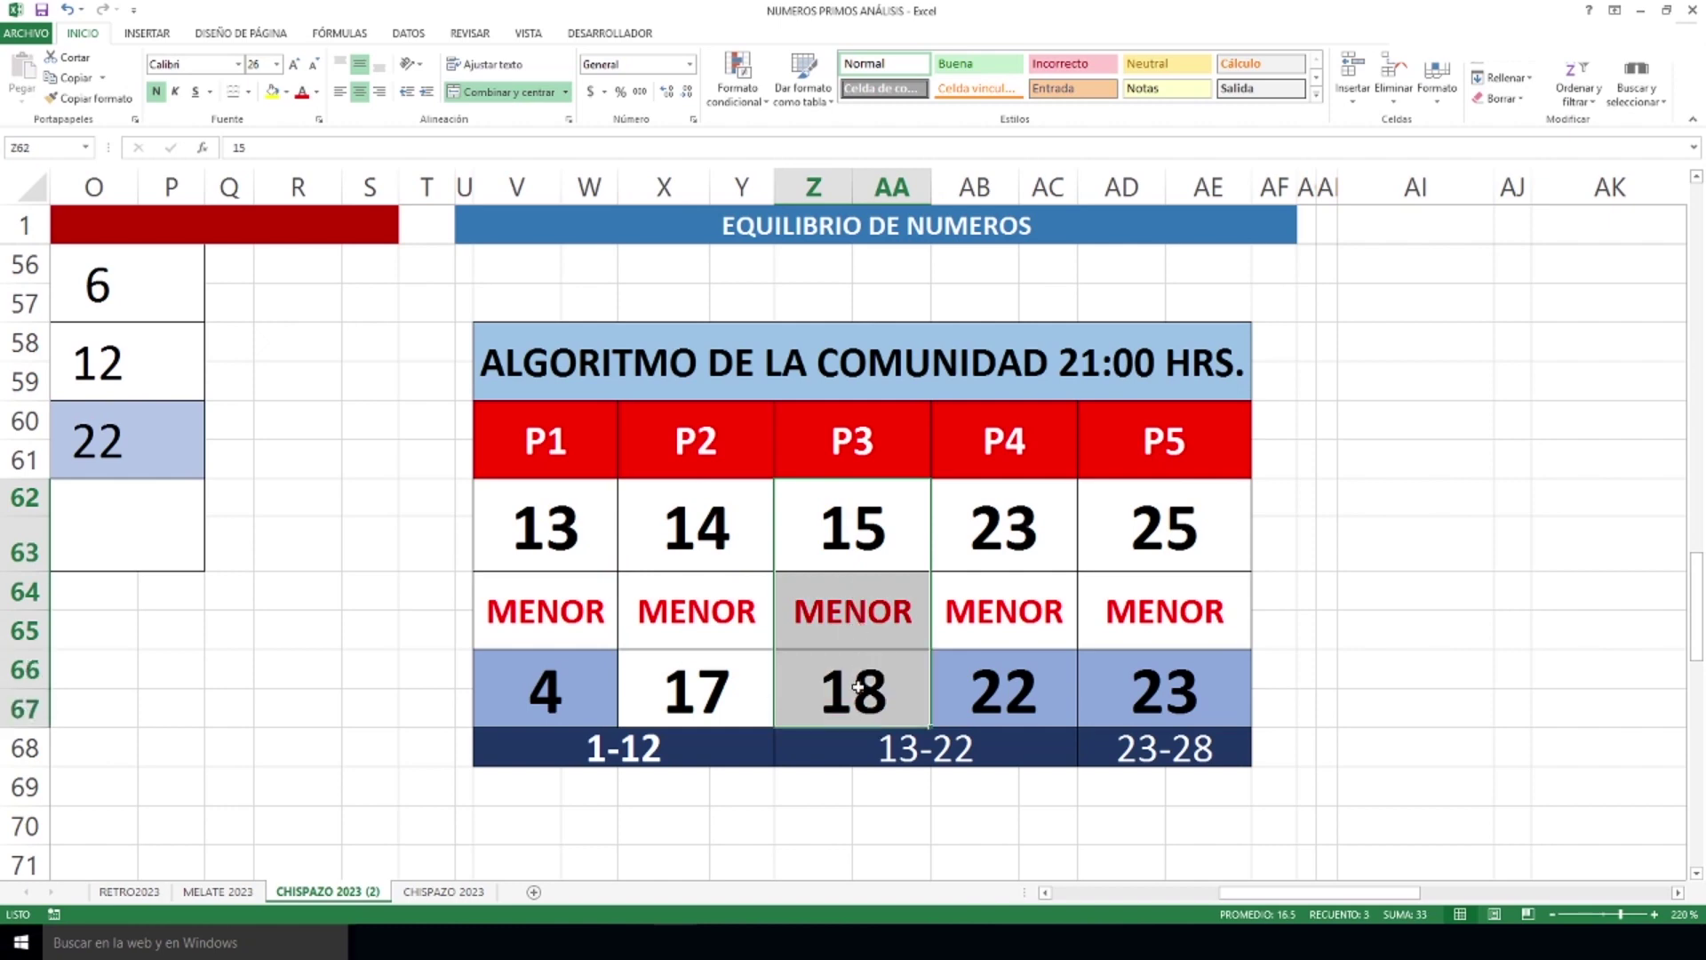
left_click_drag(1000, 527, 997, 684)
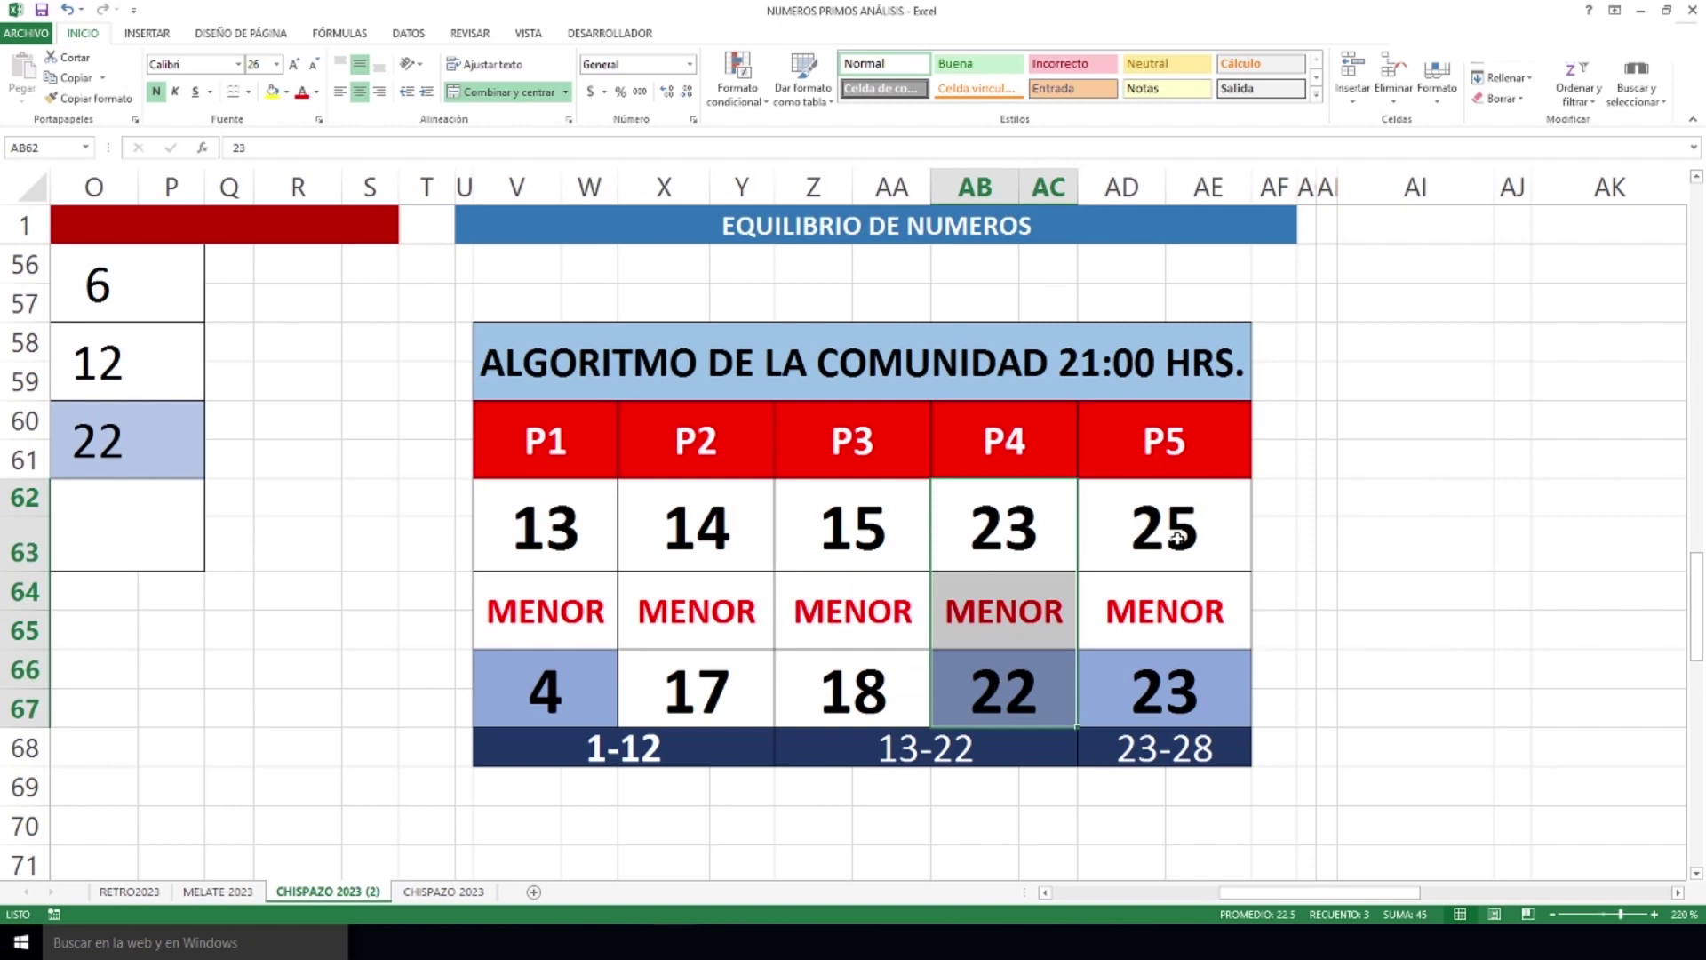
left_click_drag(1178, 528, 1180, 721)
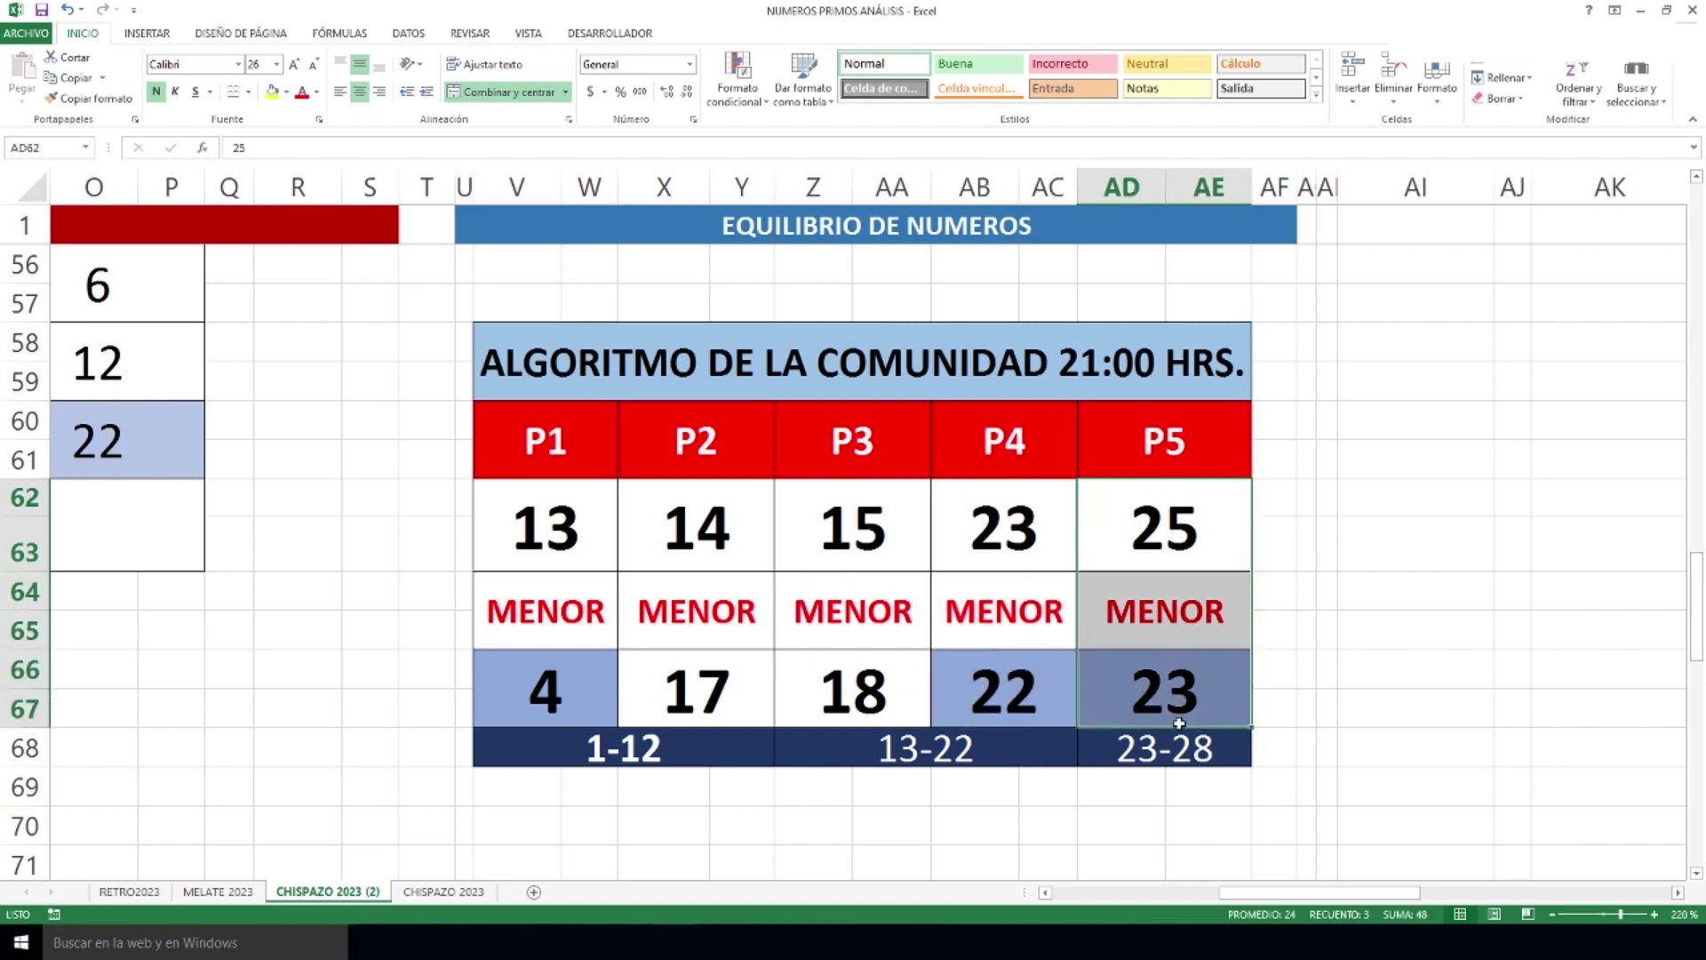
left_click(1013, 533)
left_click(1164, 688)
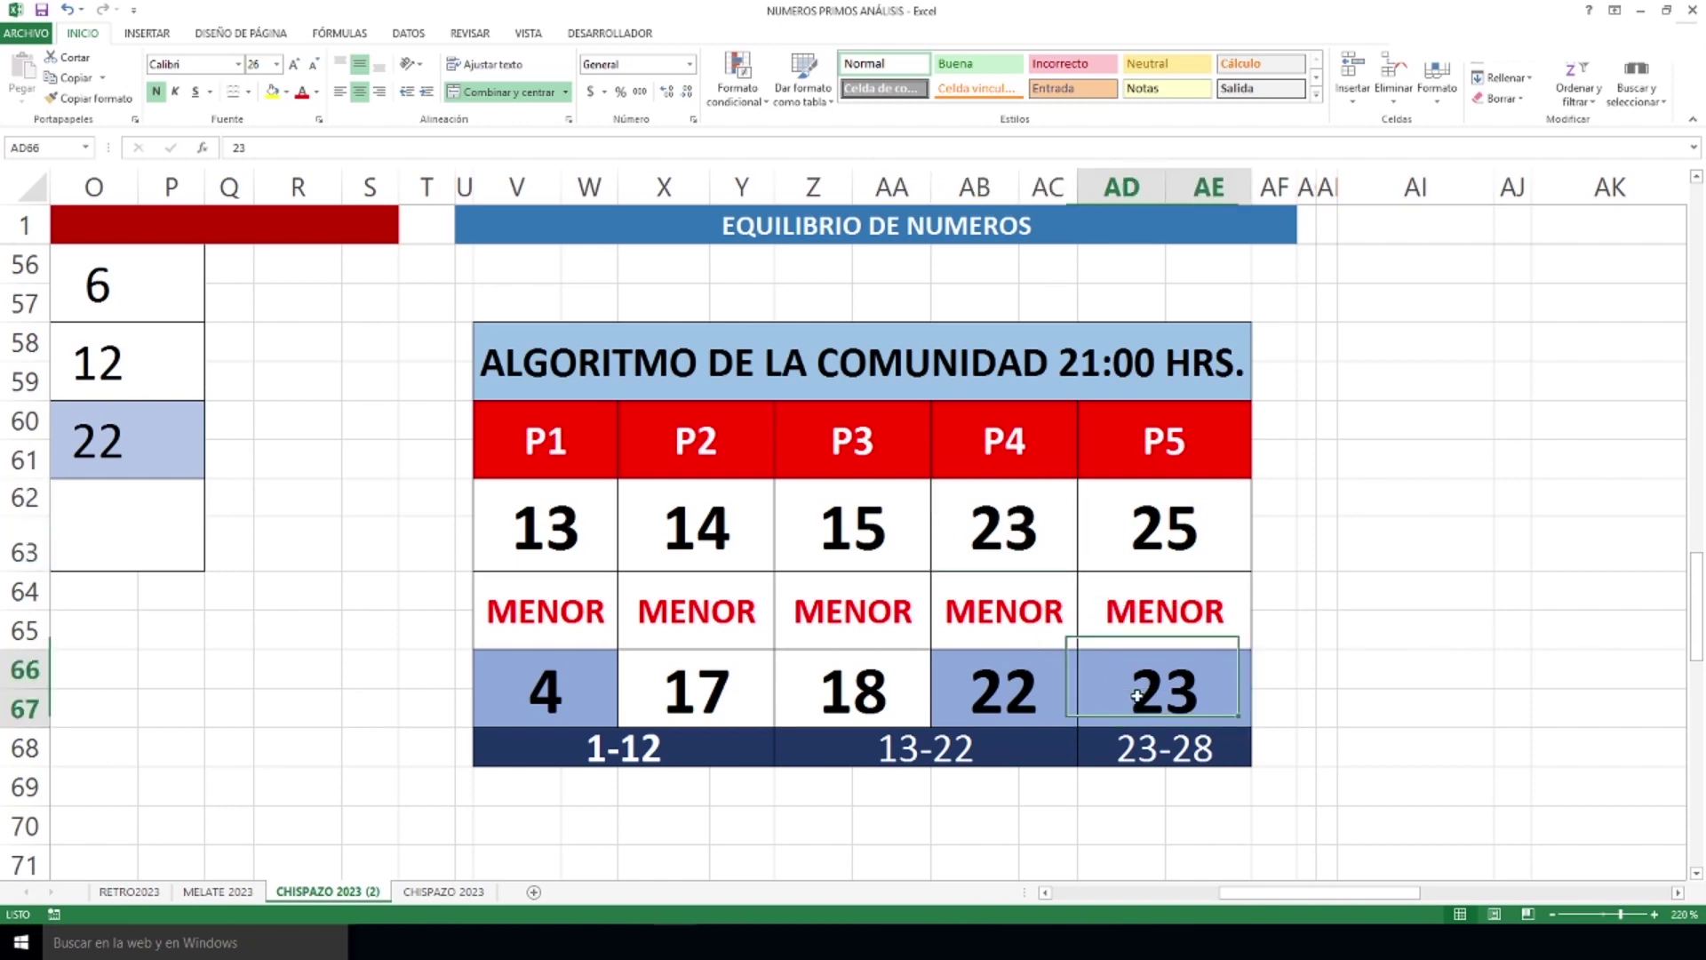
Check the drawn numbers of the 21:00 table against the 1-12, 13-22 and 23-28 ranges beneath them.
left_click(676, 737)
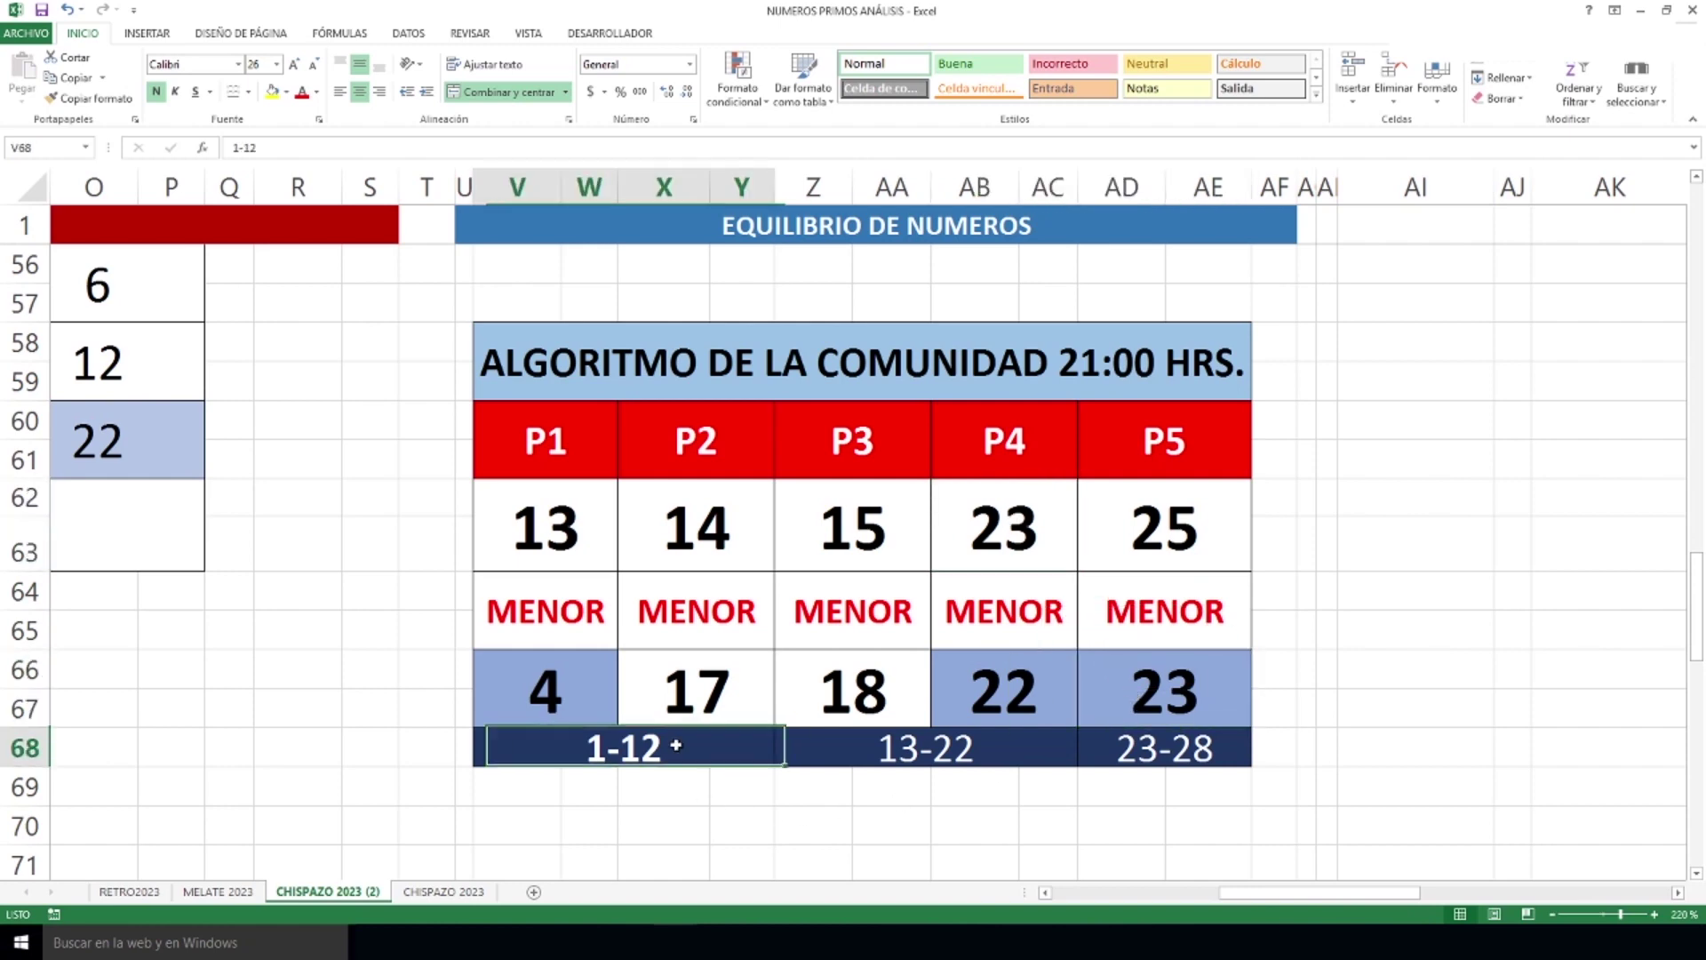
left_click(911, 753)
left_click(572, 698)
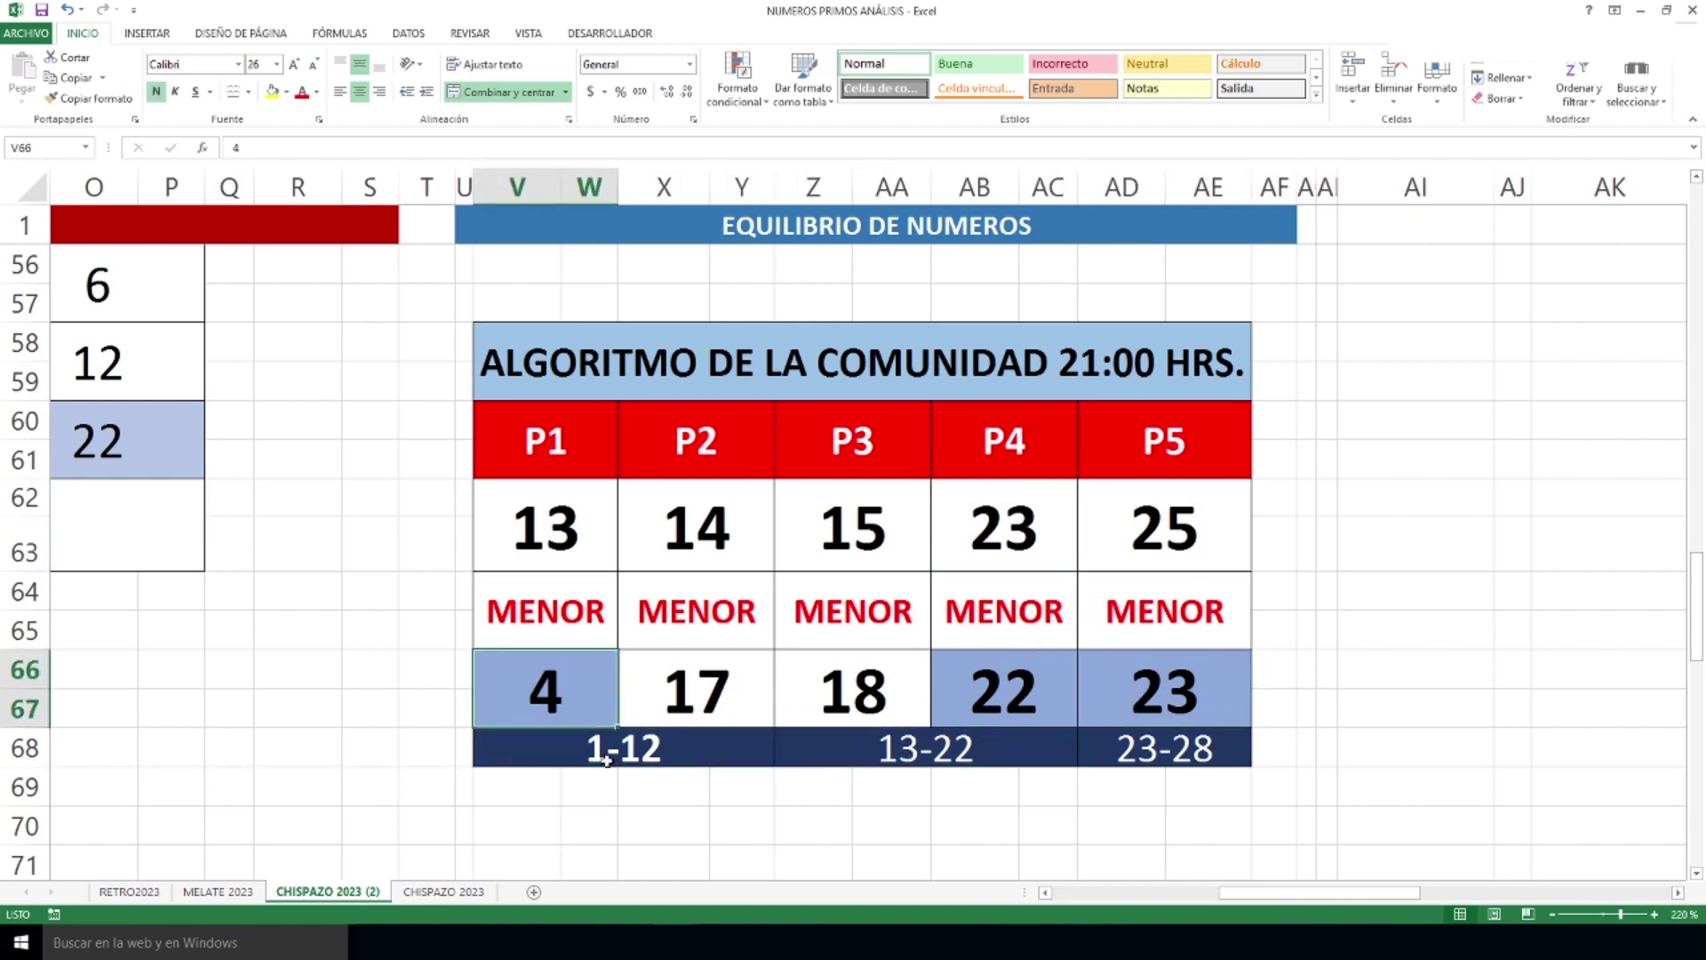
left_click(648, 745)
left_click(697, 691)
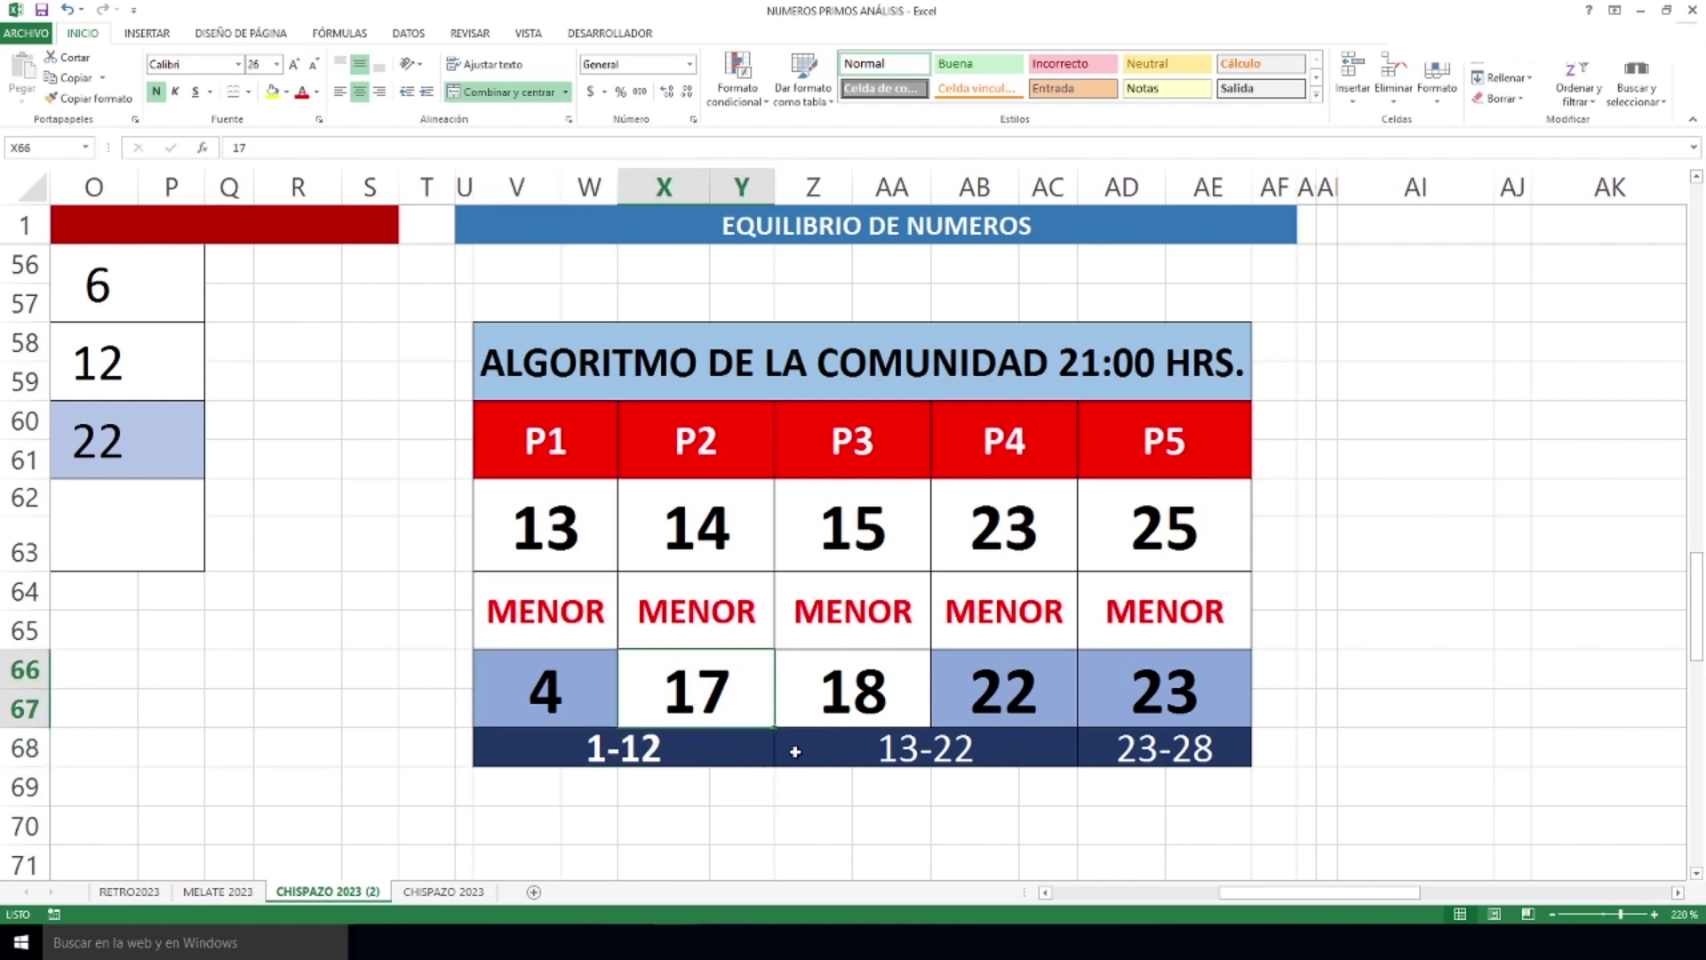
left_click(892, 708)
left_click(998, 690)
left_click(970, 752)
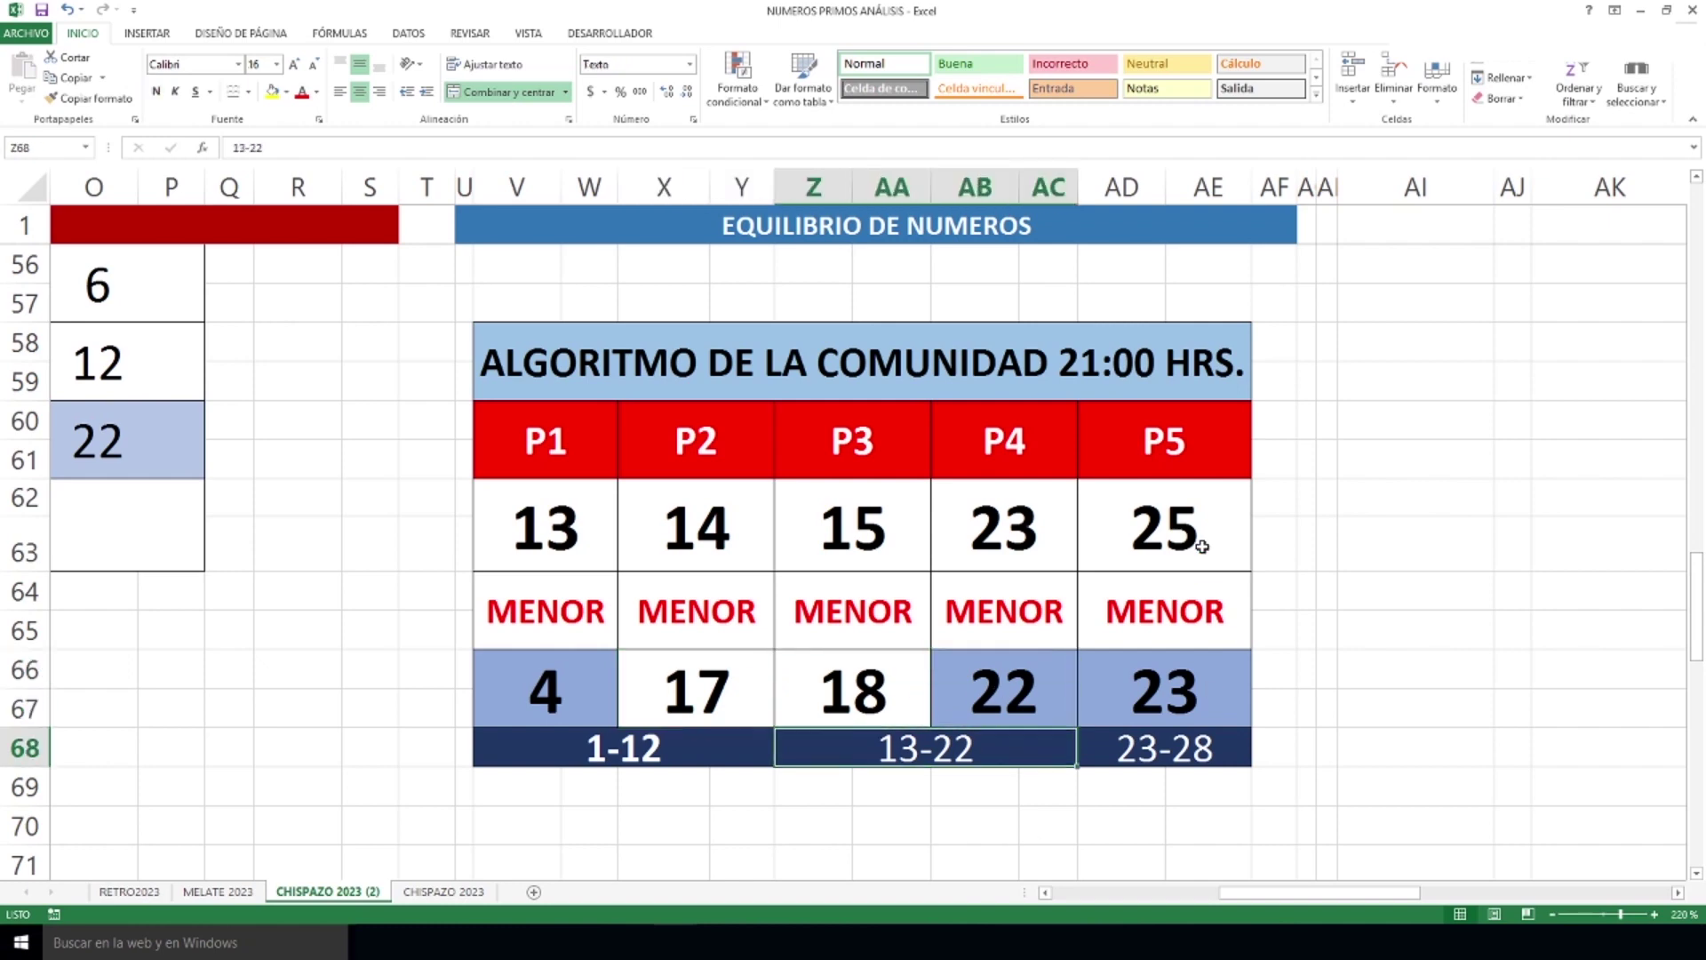
left_click(1156, 731)
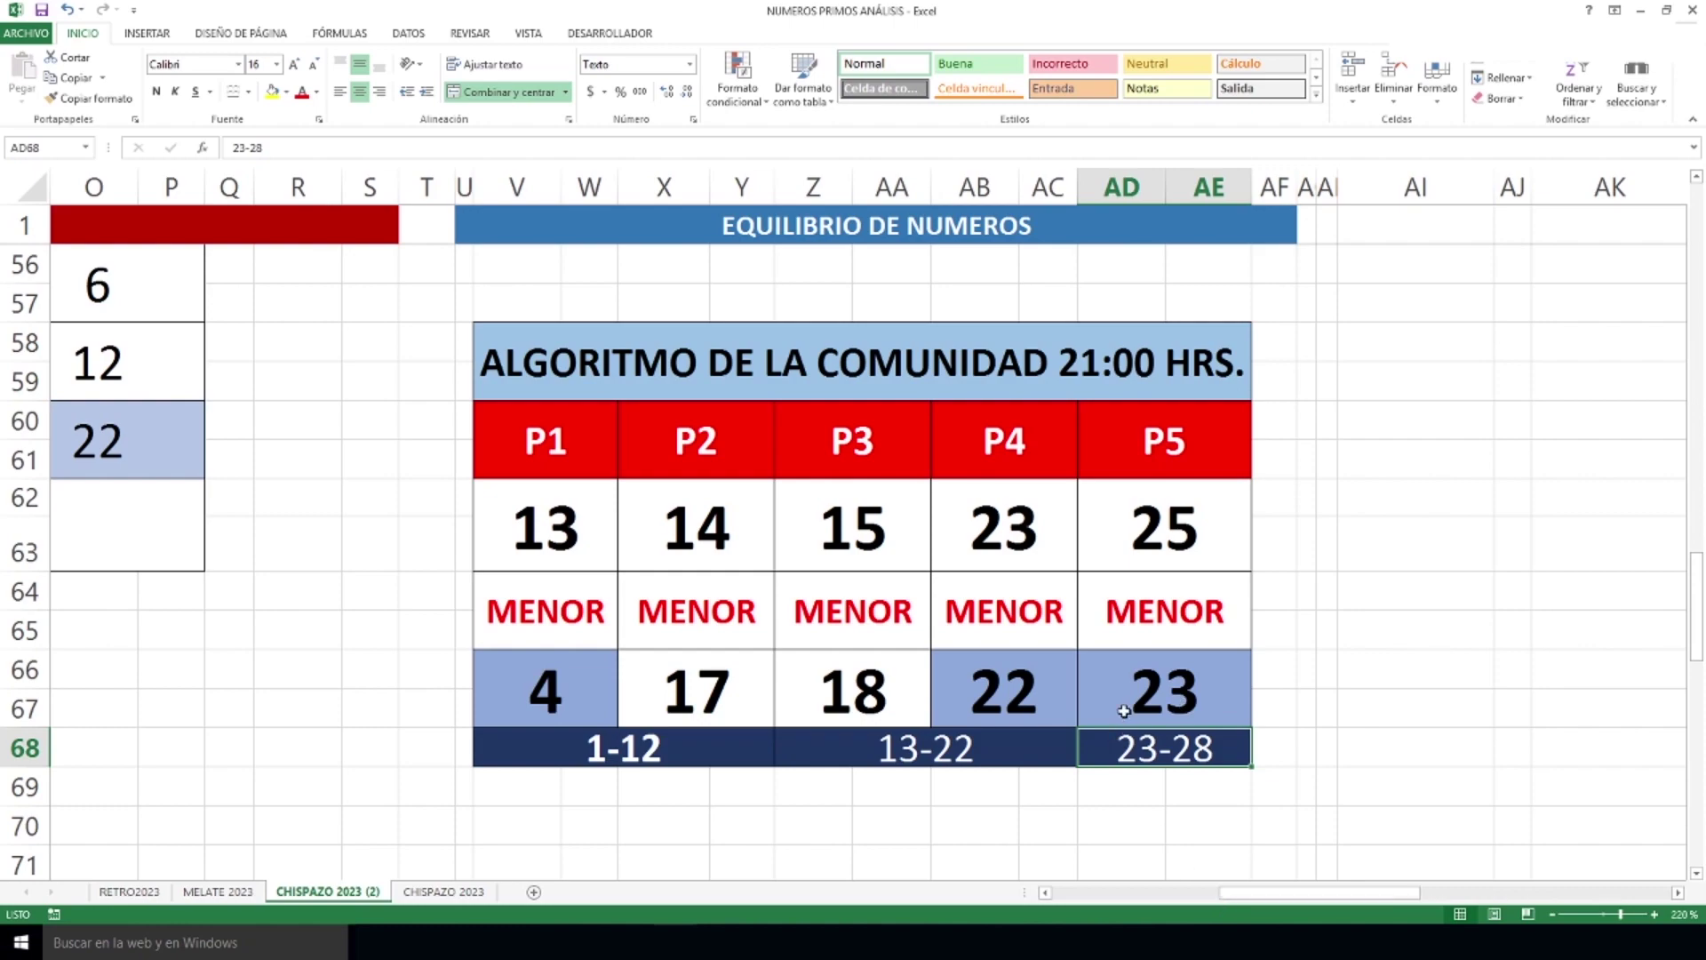
Review the DE LAS 3 and DE LAS 9 drawn numbers together with the combination statistics and NUMEROS A EVITAR table.
scroll(1124, 710, "down", 3, "ctrl")
scroll(1058, 735, "up", 13)
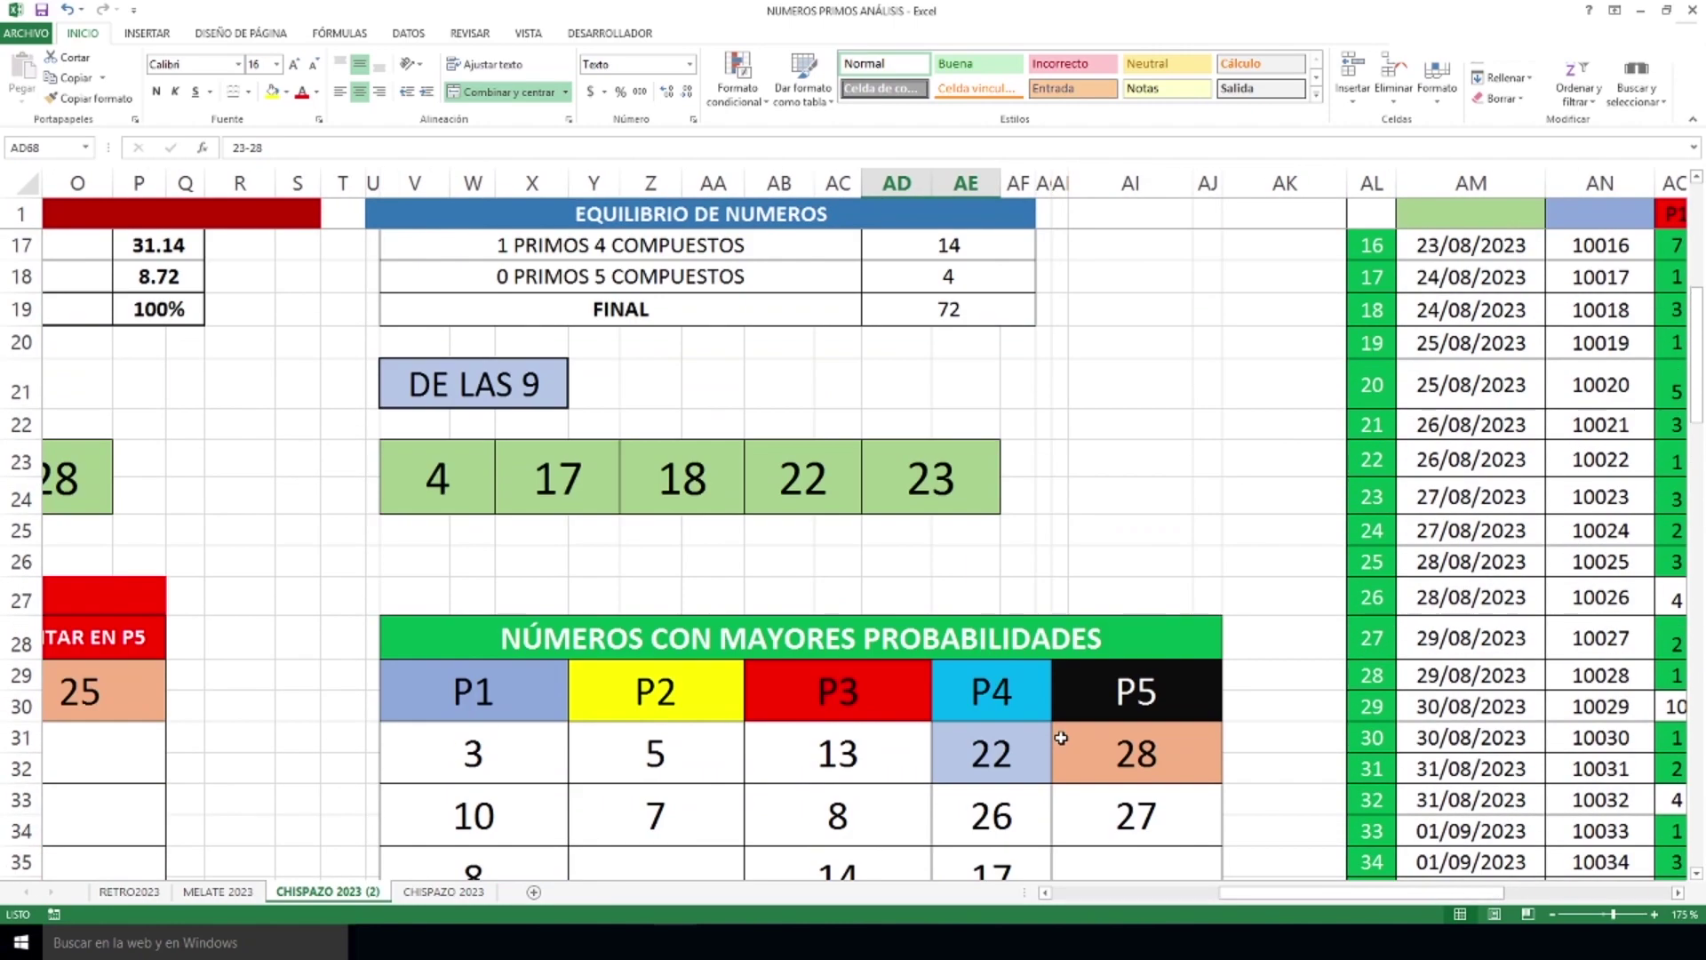
scroll(1061, 738, "up", 2)
left_click_drag(1427, 895, 1343, 897)
scroll(1427, 899, "down", 1, "ctrl")
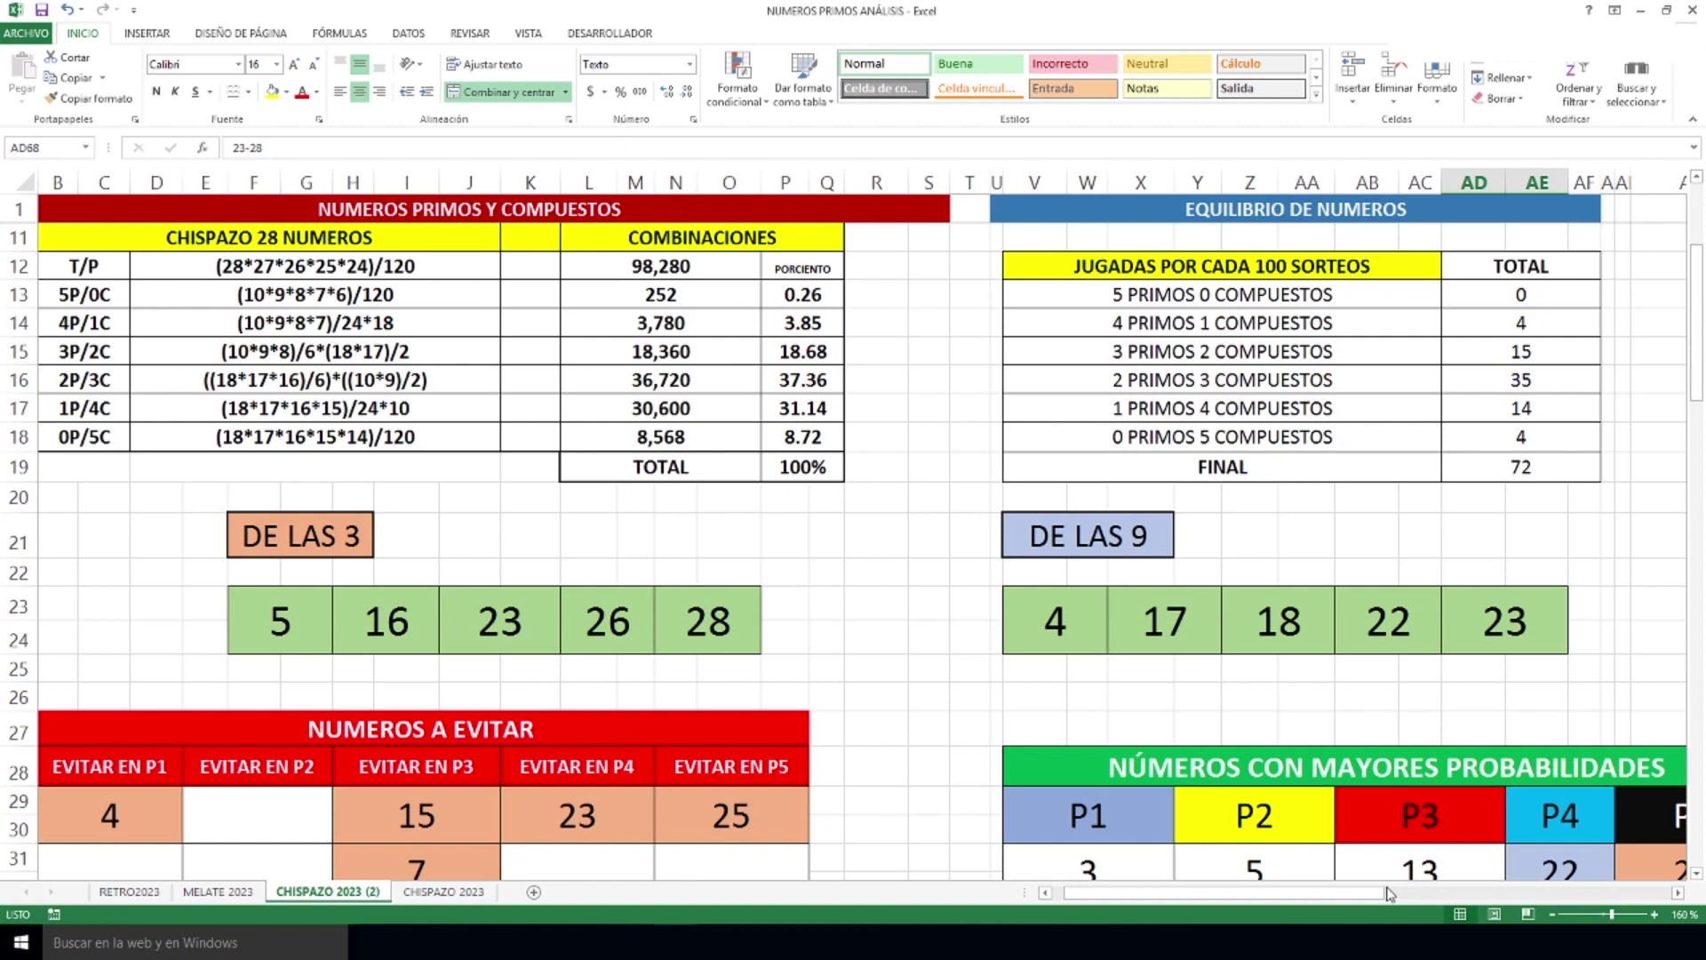
Switch to the NUMEROS PRIMOS PRONOSTICO workbook and compare the 2P/3C, 3P/2C and 1P/4C percentages with their totals in JUGADAS POR CADA 100 SORTEOS.
left_click(1640, 11)
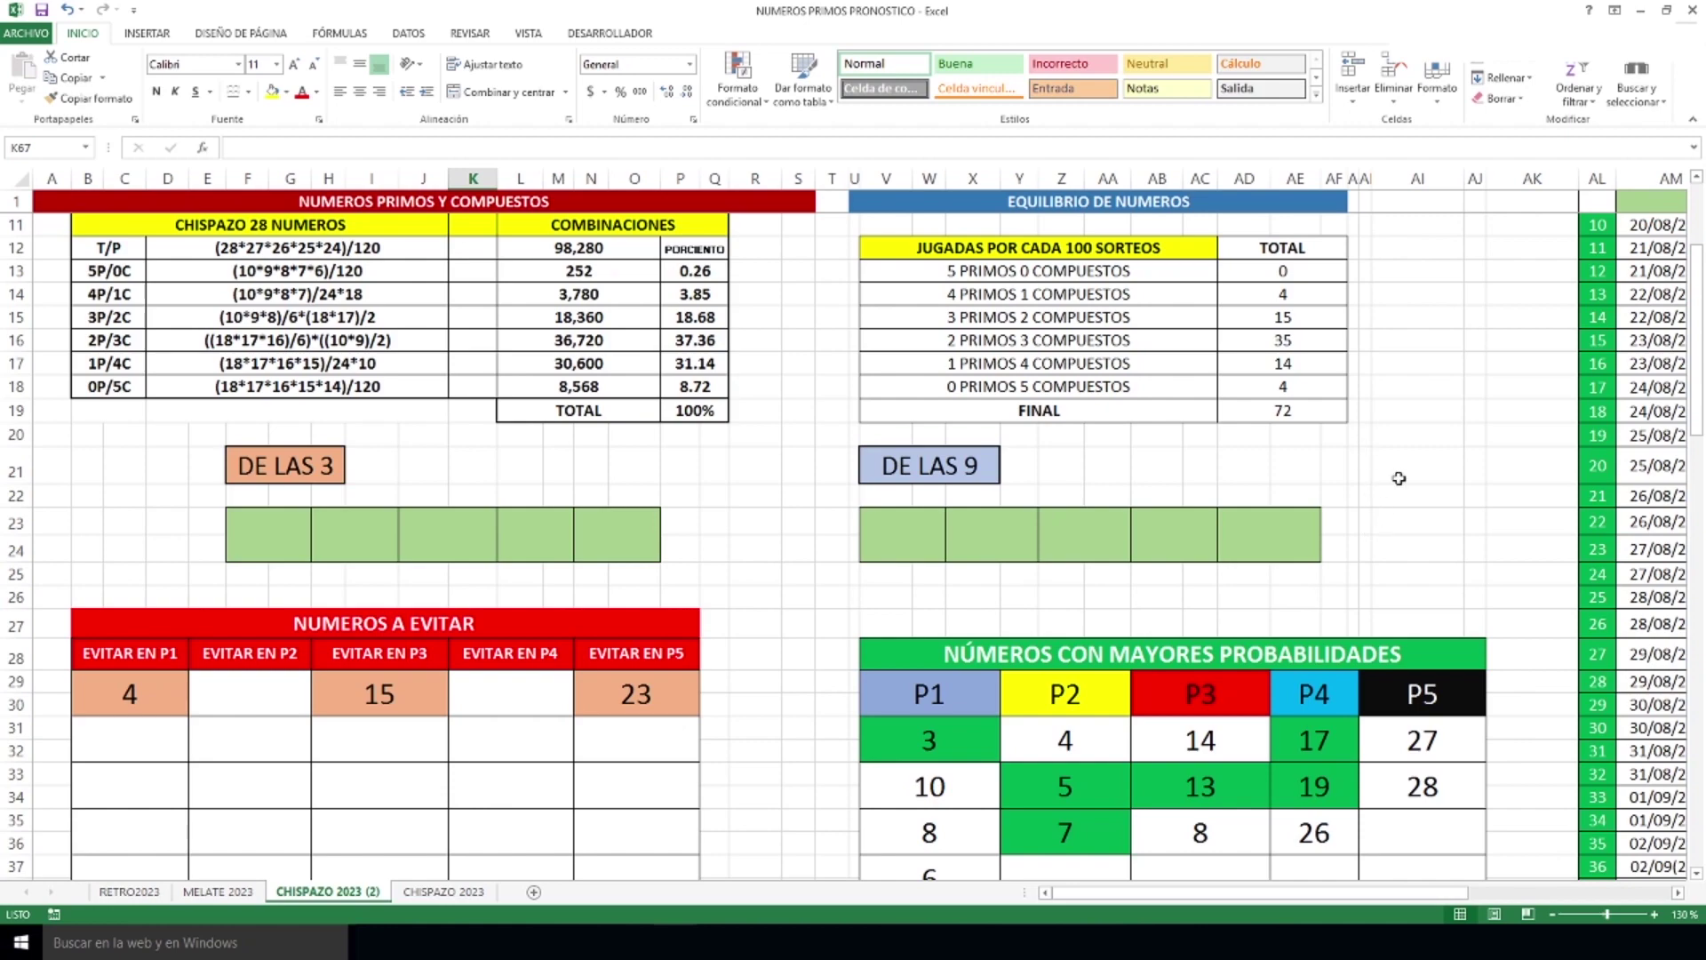
scroll(1401, 498, "up", 3)
scroll(1391, 522, "up", 4, "ctrl")
left_click_drag(1249, 893, 1359, 902)
scroll(1271, 647, "down", 2)
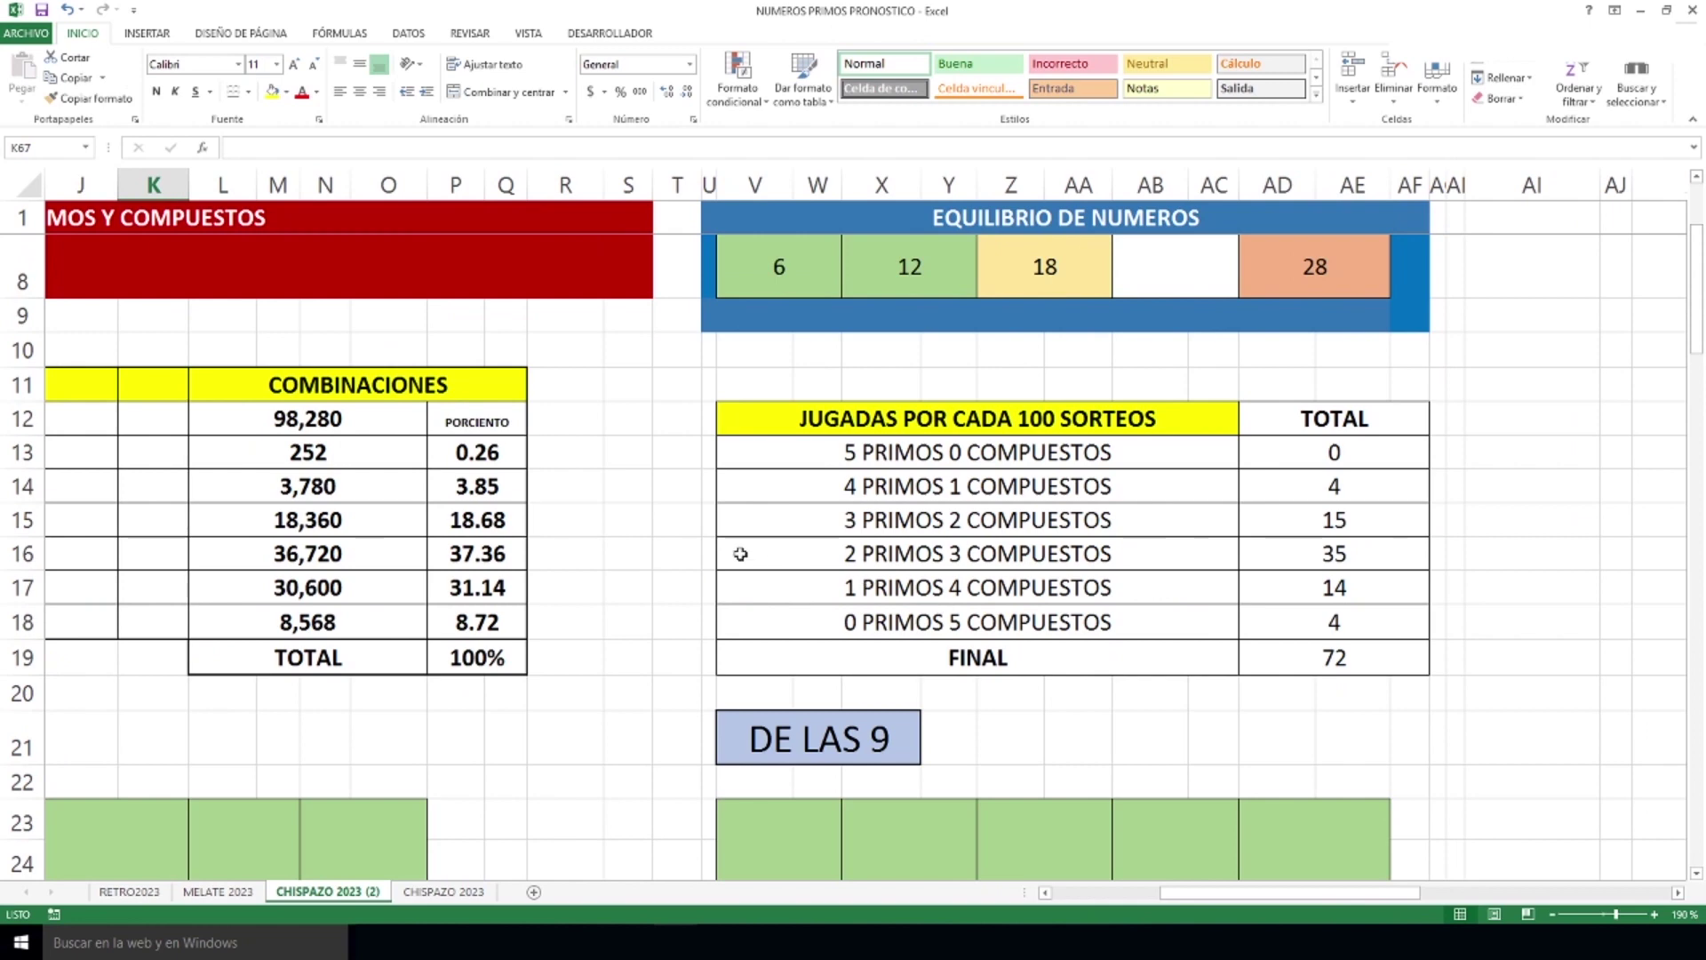
left_click_drag(501, 559, 1295, 568)
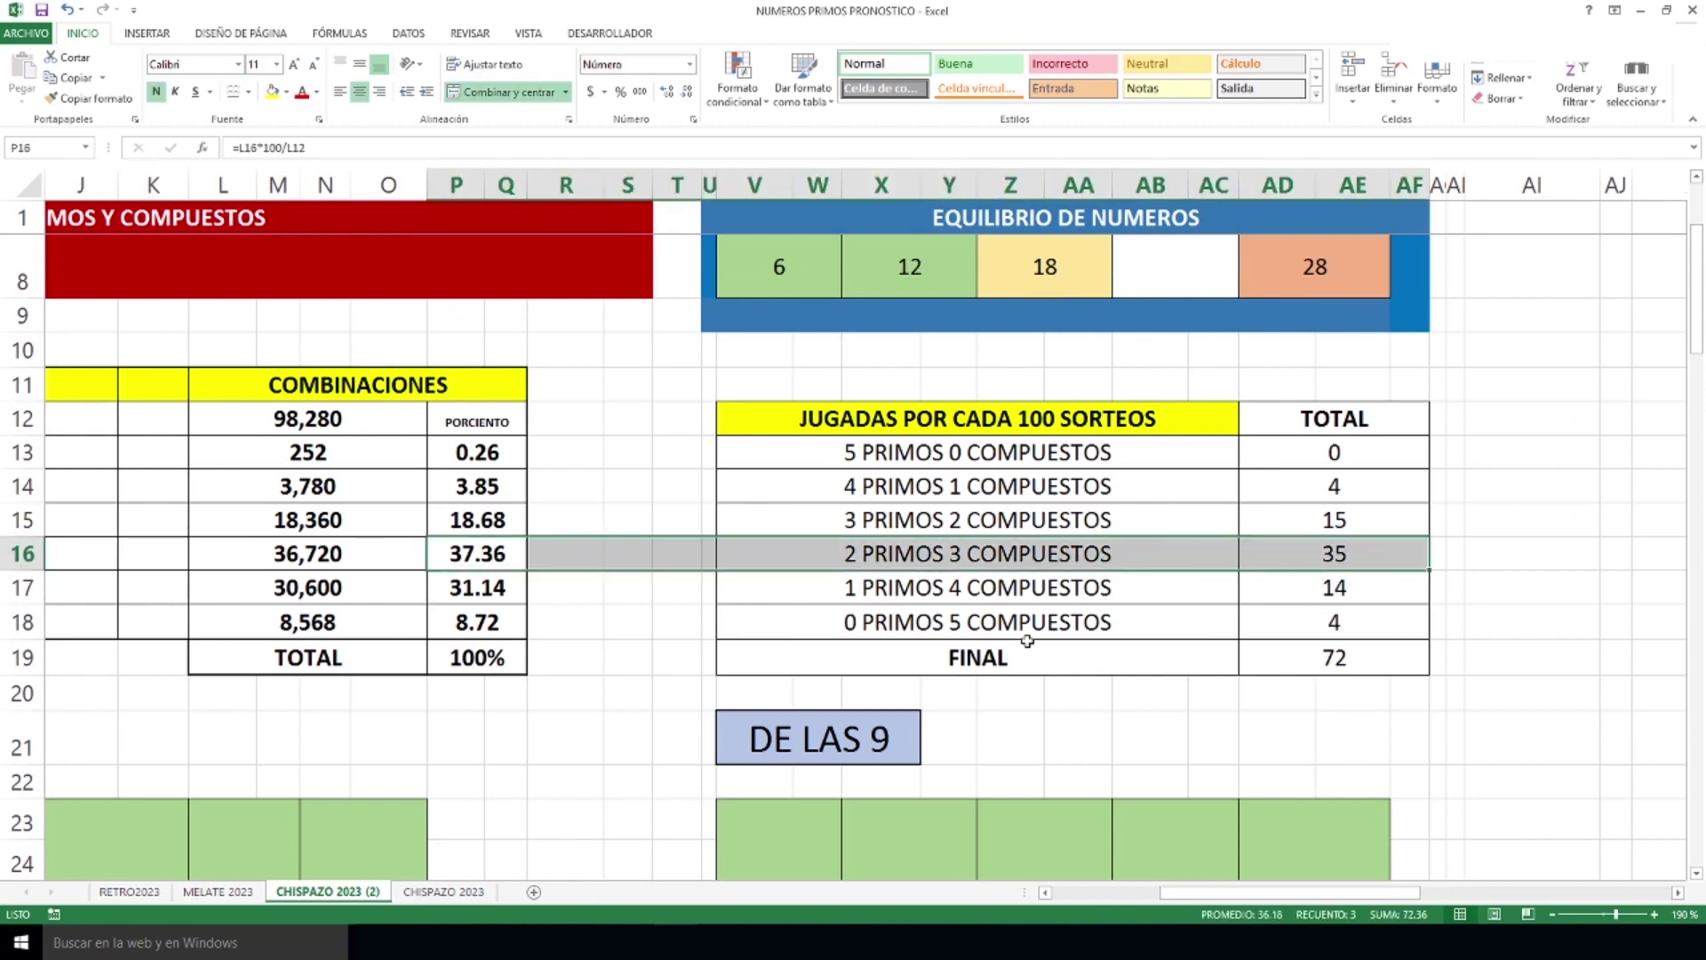
left_click_drag(501, 520, 1303, 516)
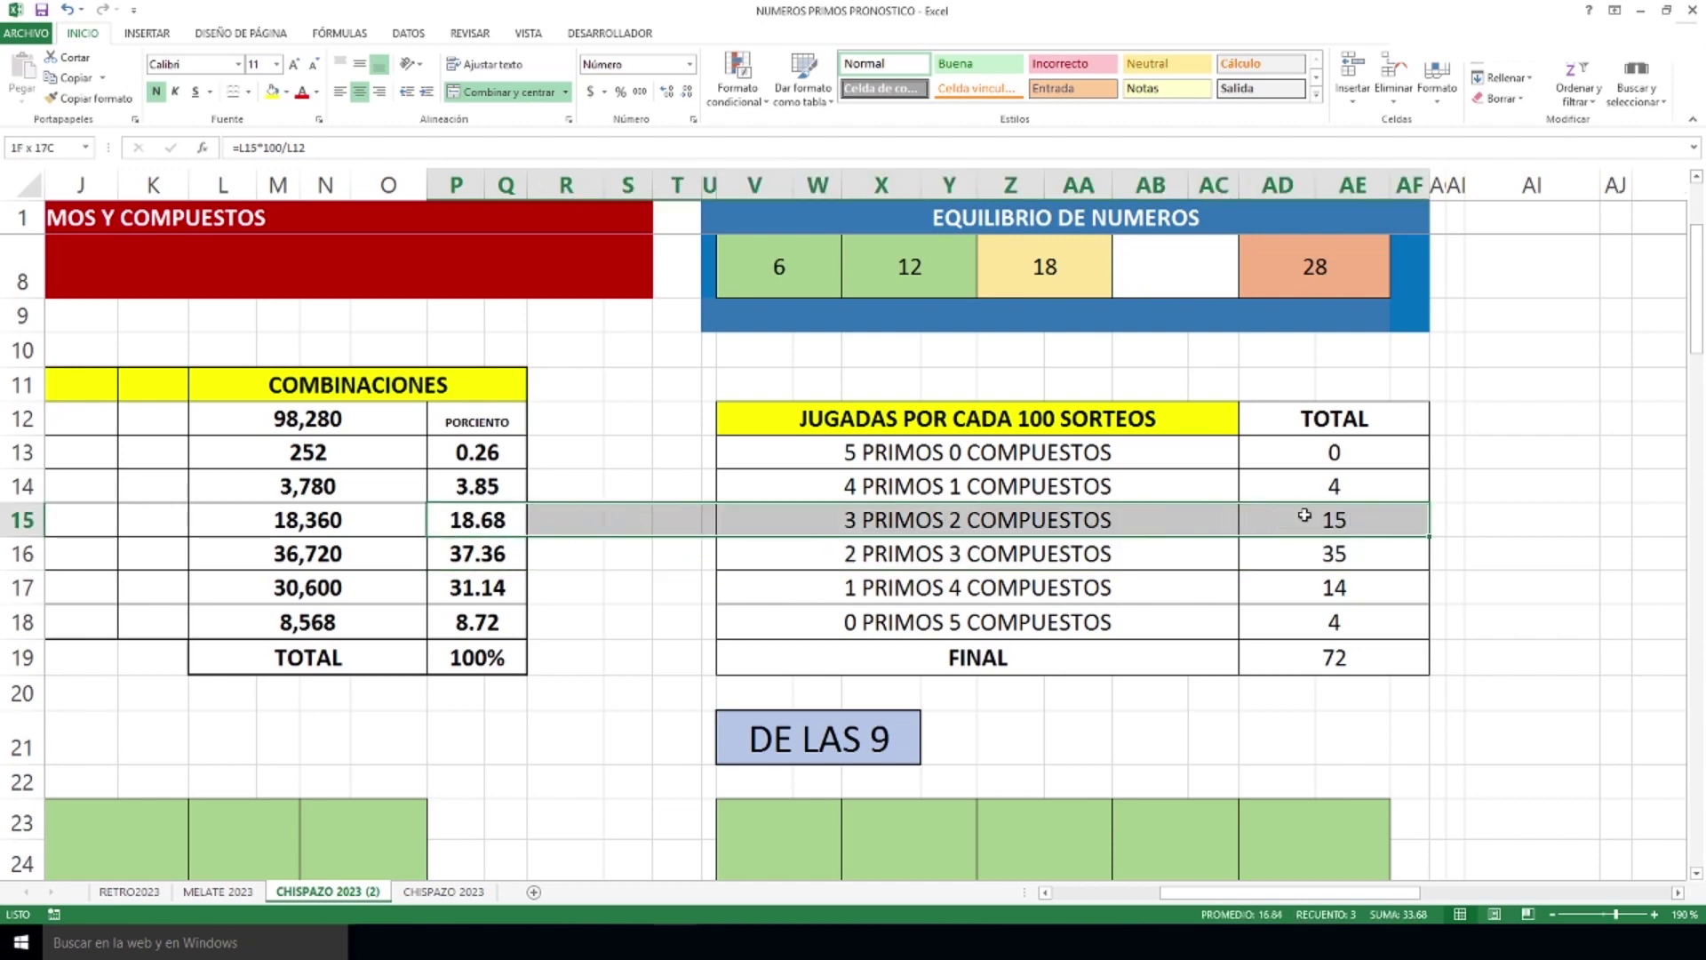
left_click(1333, 520)
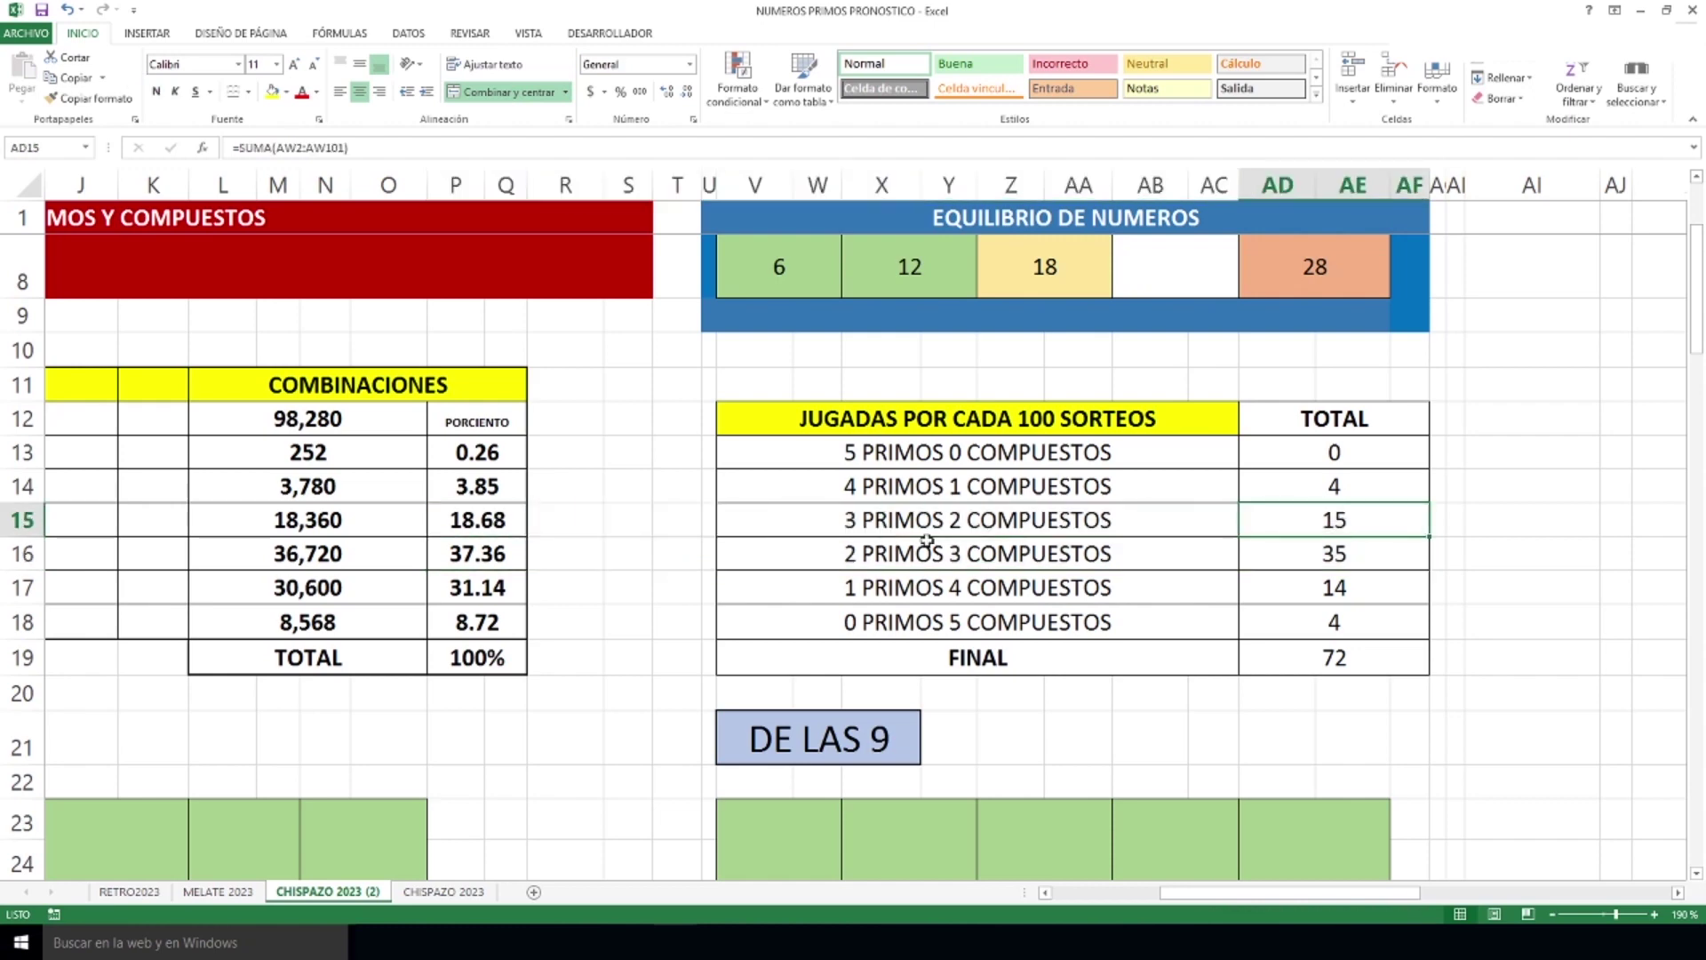
left_click(488, 513)
left_click_drag(484, 593, 1298, 595)
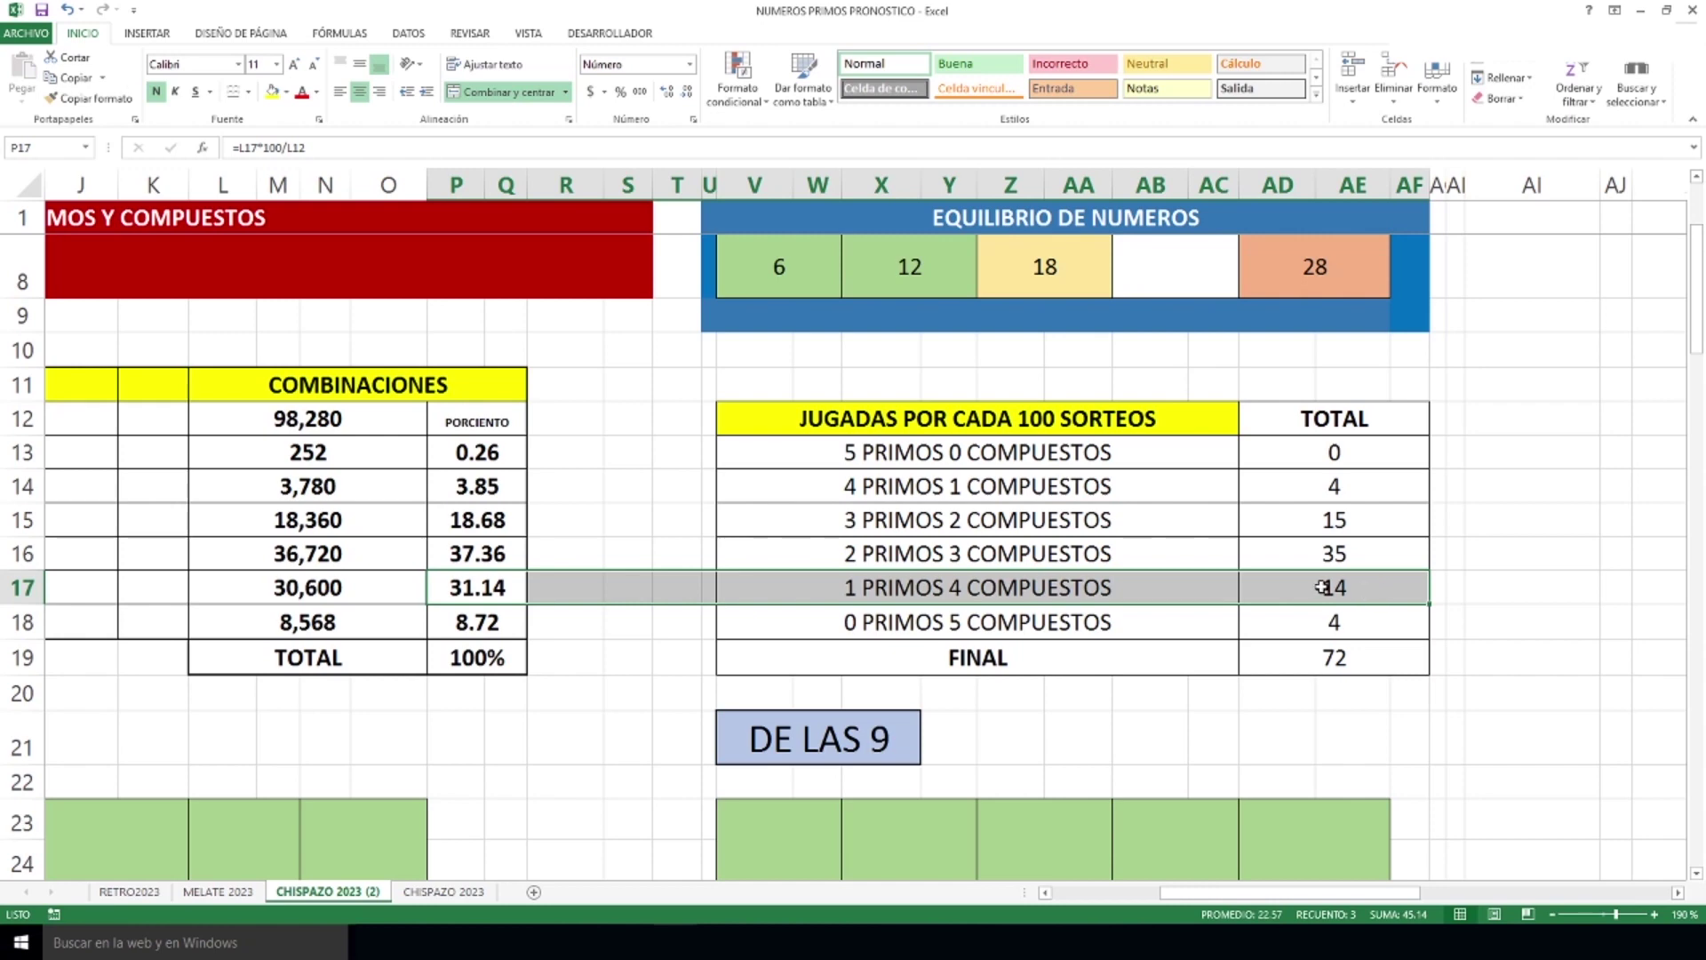
left_click(1324, 590)
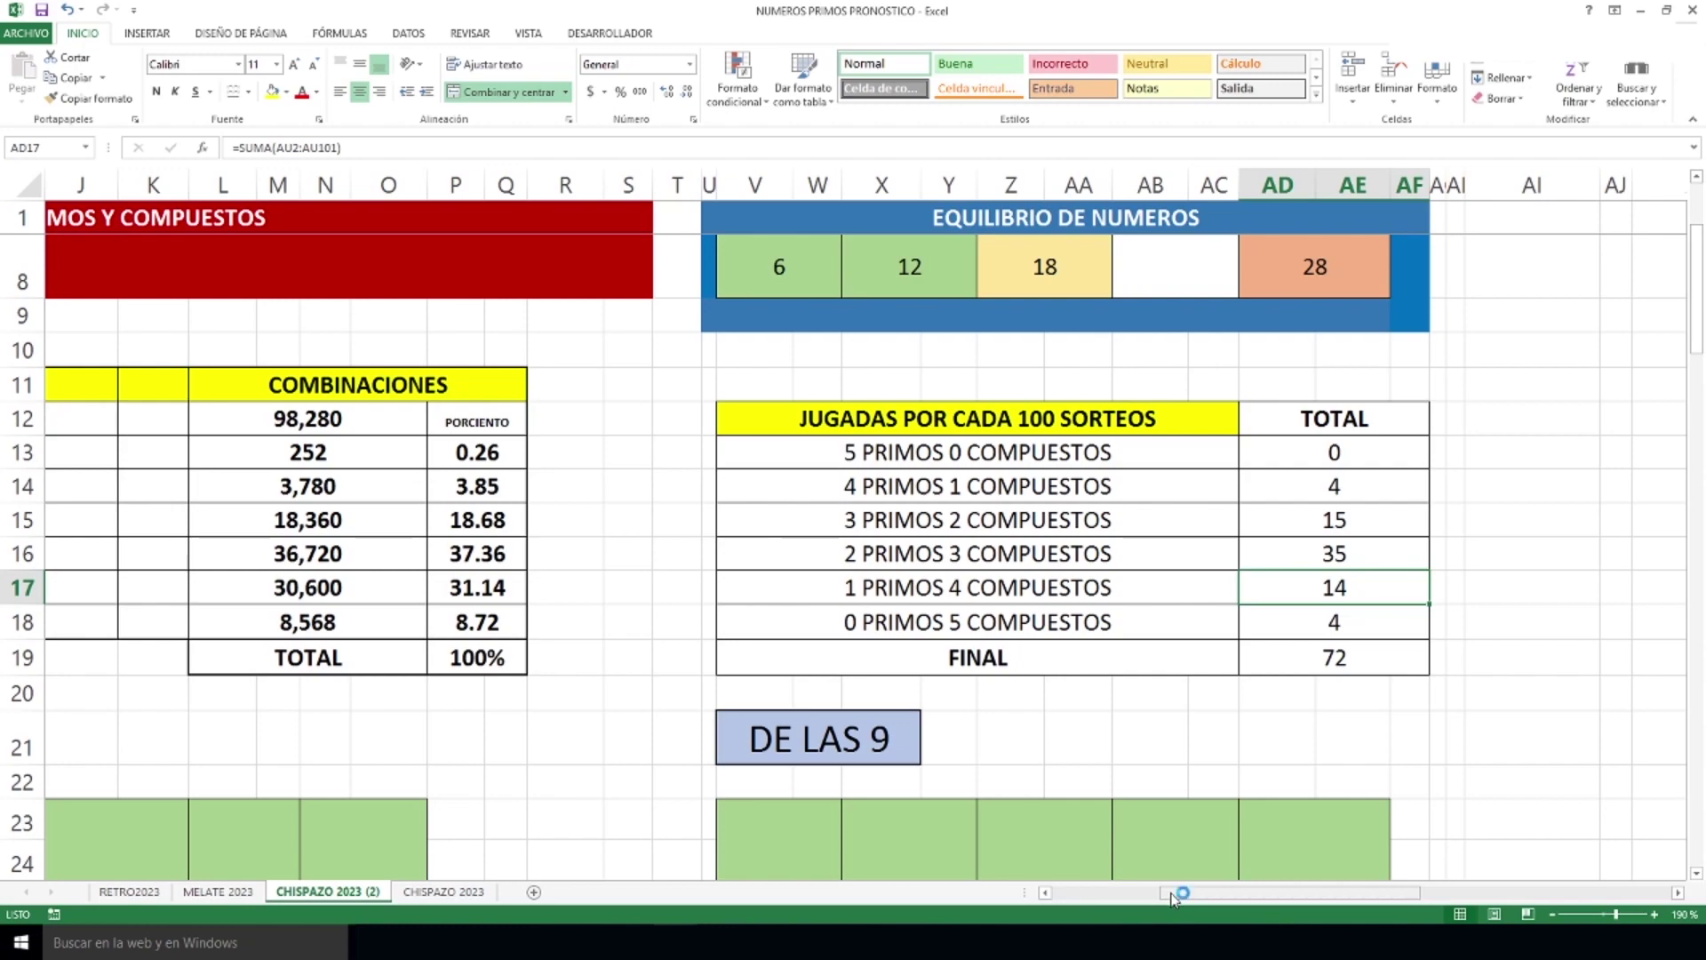
Examine the run of empty 1P/4C entries in the draw history from draw 64 to 72, plus the upcoming draw 73.
left_click_drag(1171, 896, 1683, 902)
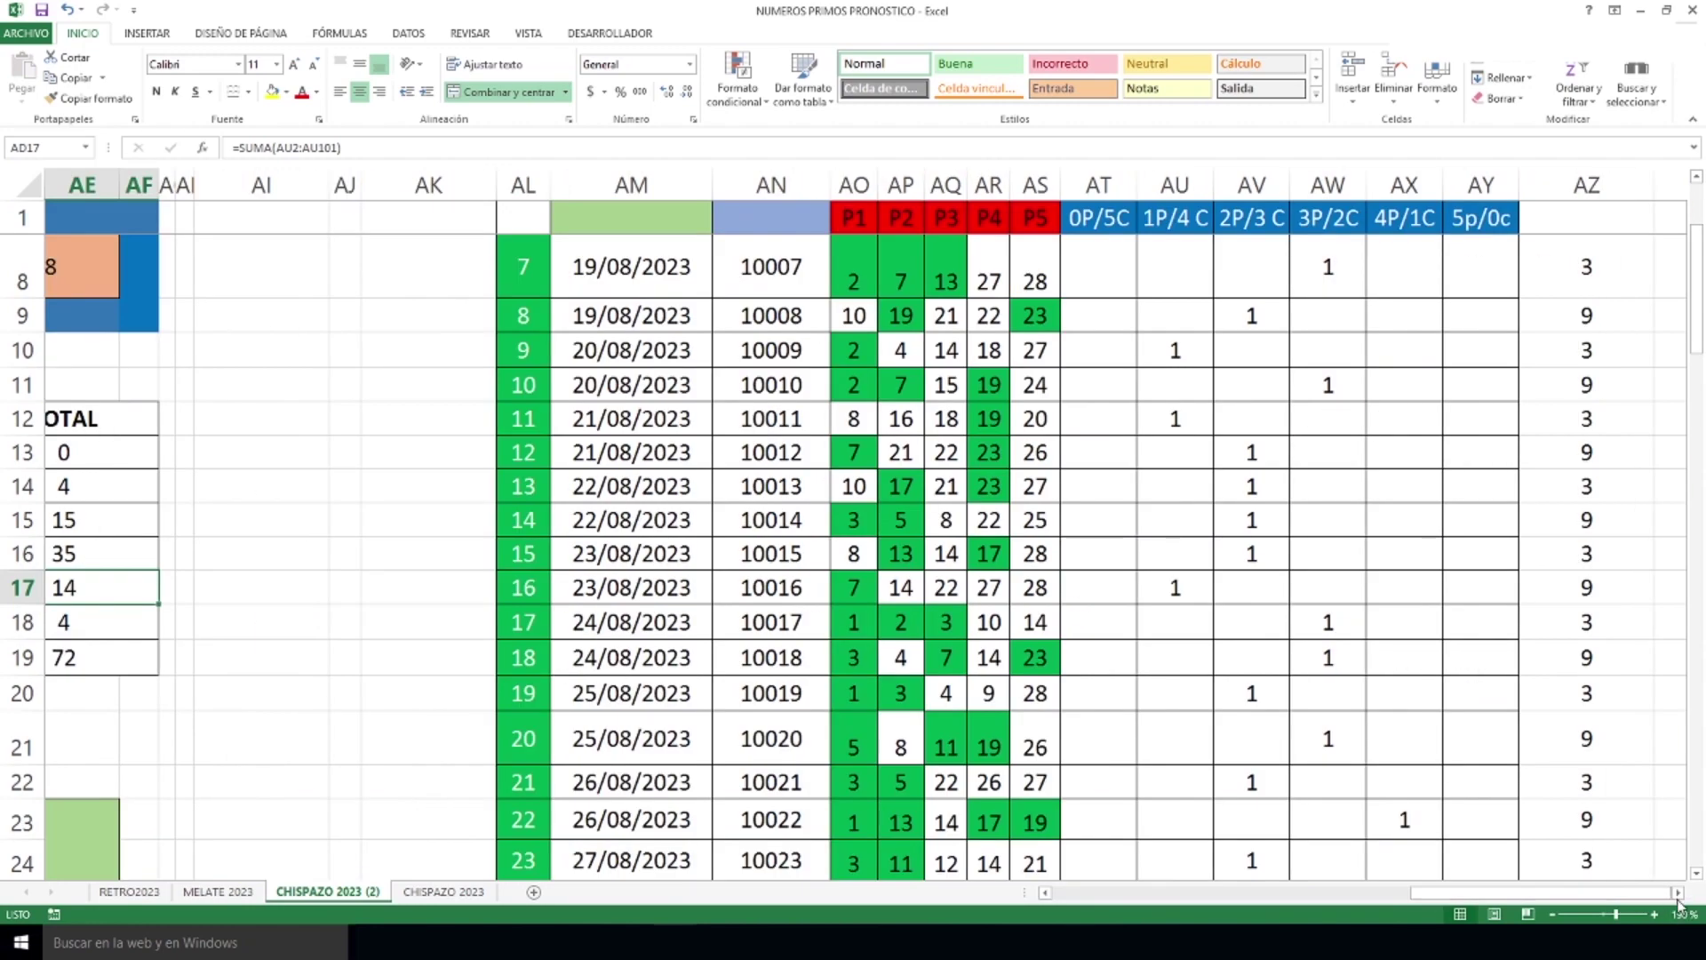
left_click(1678, 892)
left_click(1678, 893)
scroll(1467, 690, "down", 17)
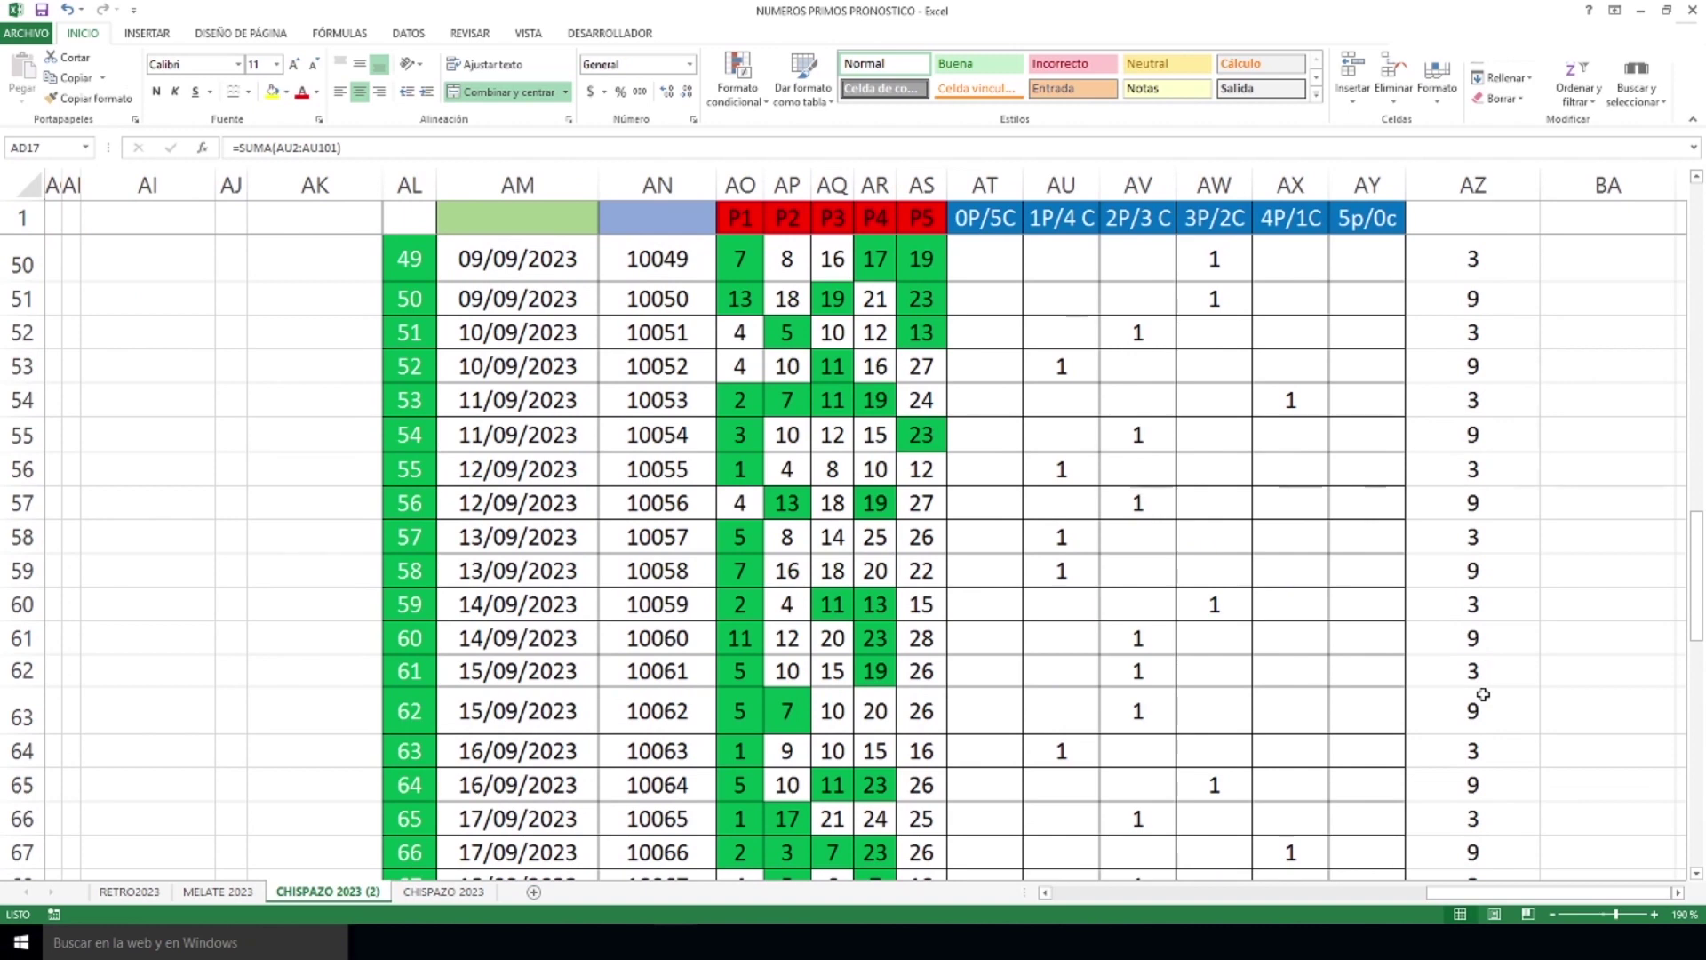
left_click_drag(1063, 466, 1067, 745)
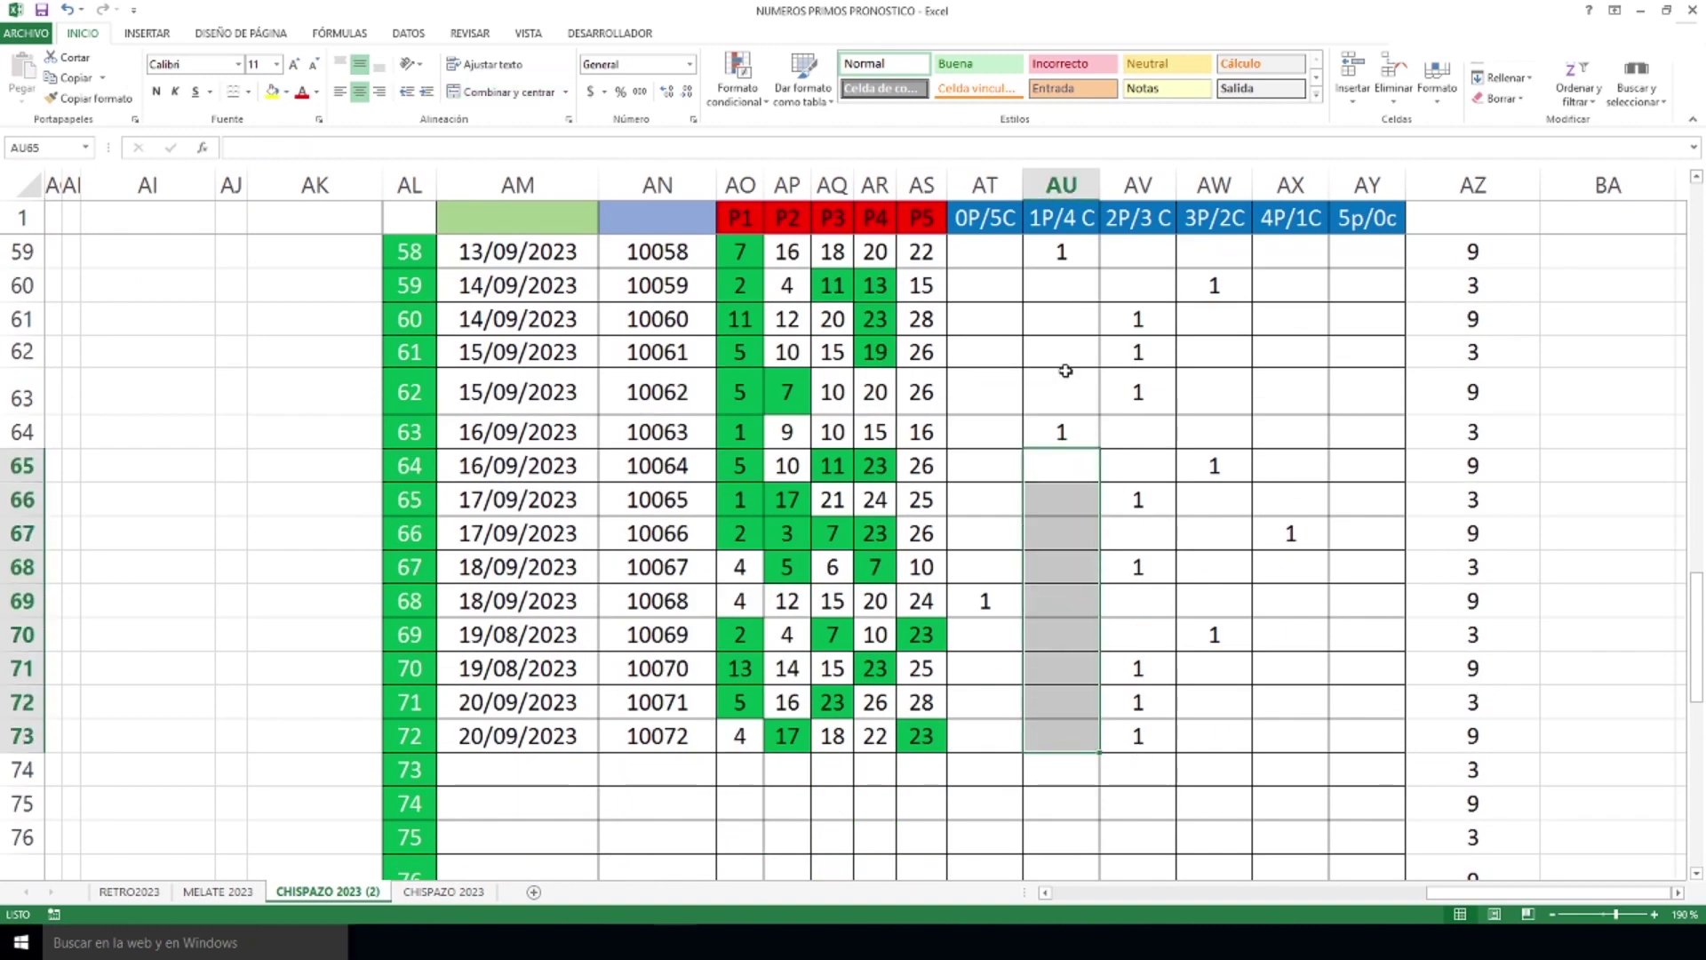
left_click_drag(1078, 461, 1078, 743)
left_click_drag(1070, 461, 1084, 738)
left_click(1076, 777)
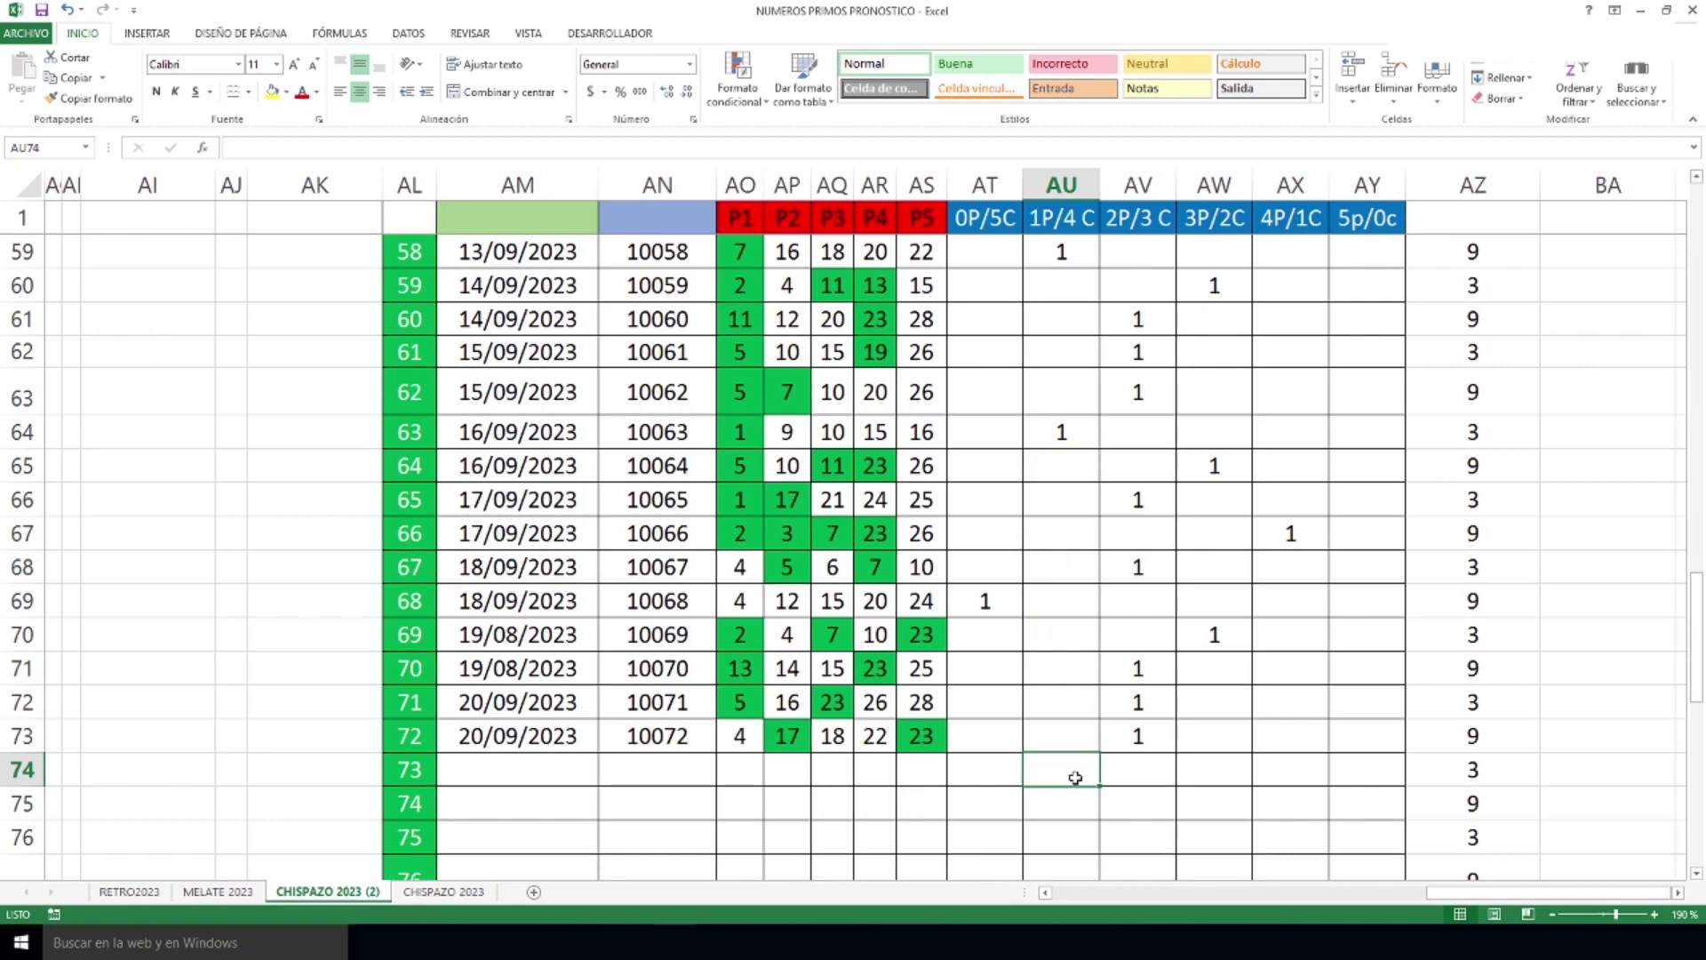
Review the NUMEROS A EVITAR table, checking the entries listed for positions P1 to P5, including the empty P2 and P4 columns.
scroll(1075, 777, "up", 19)
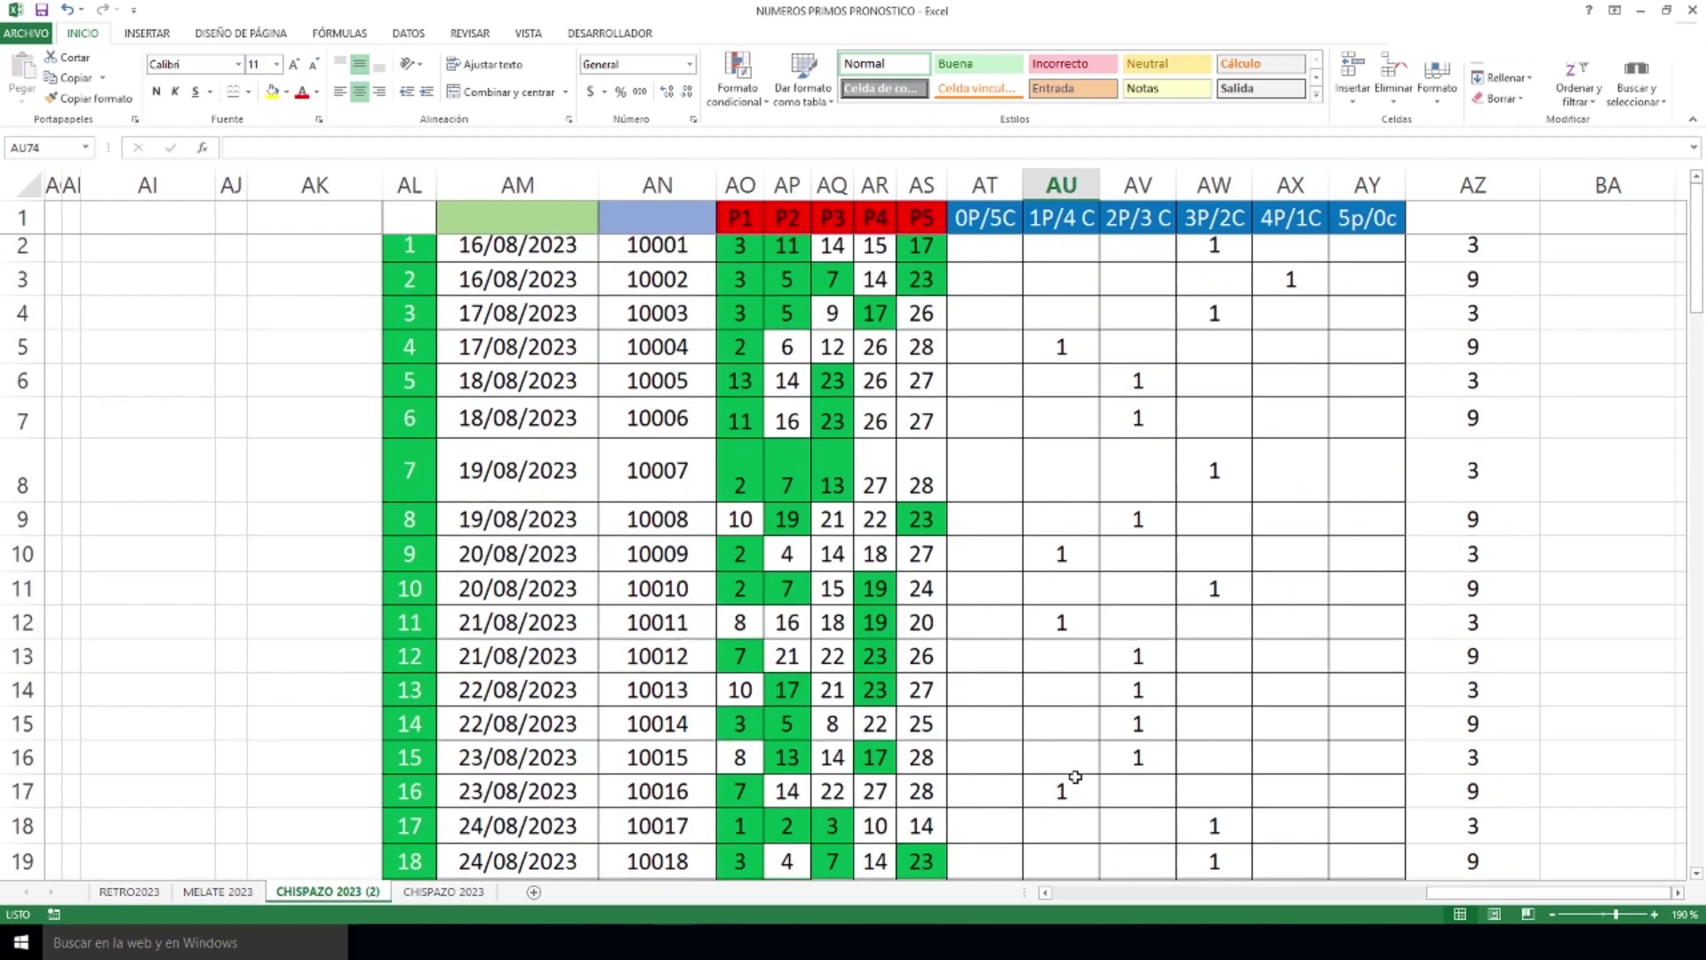
left_click_drag(1471, 891, 1097, 891)
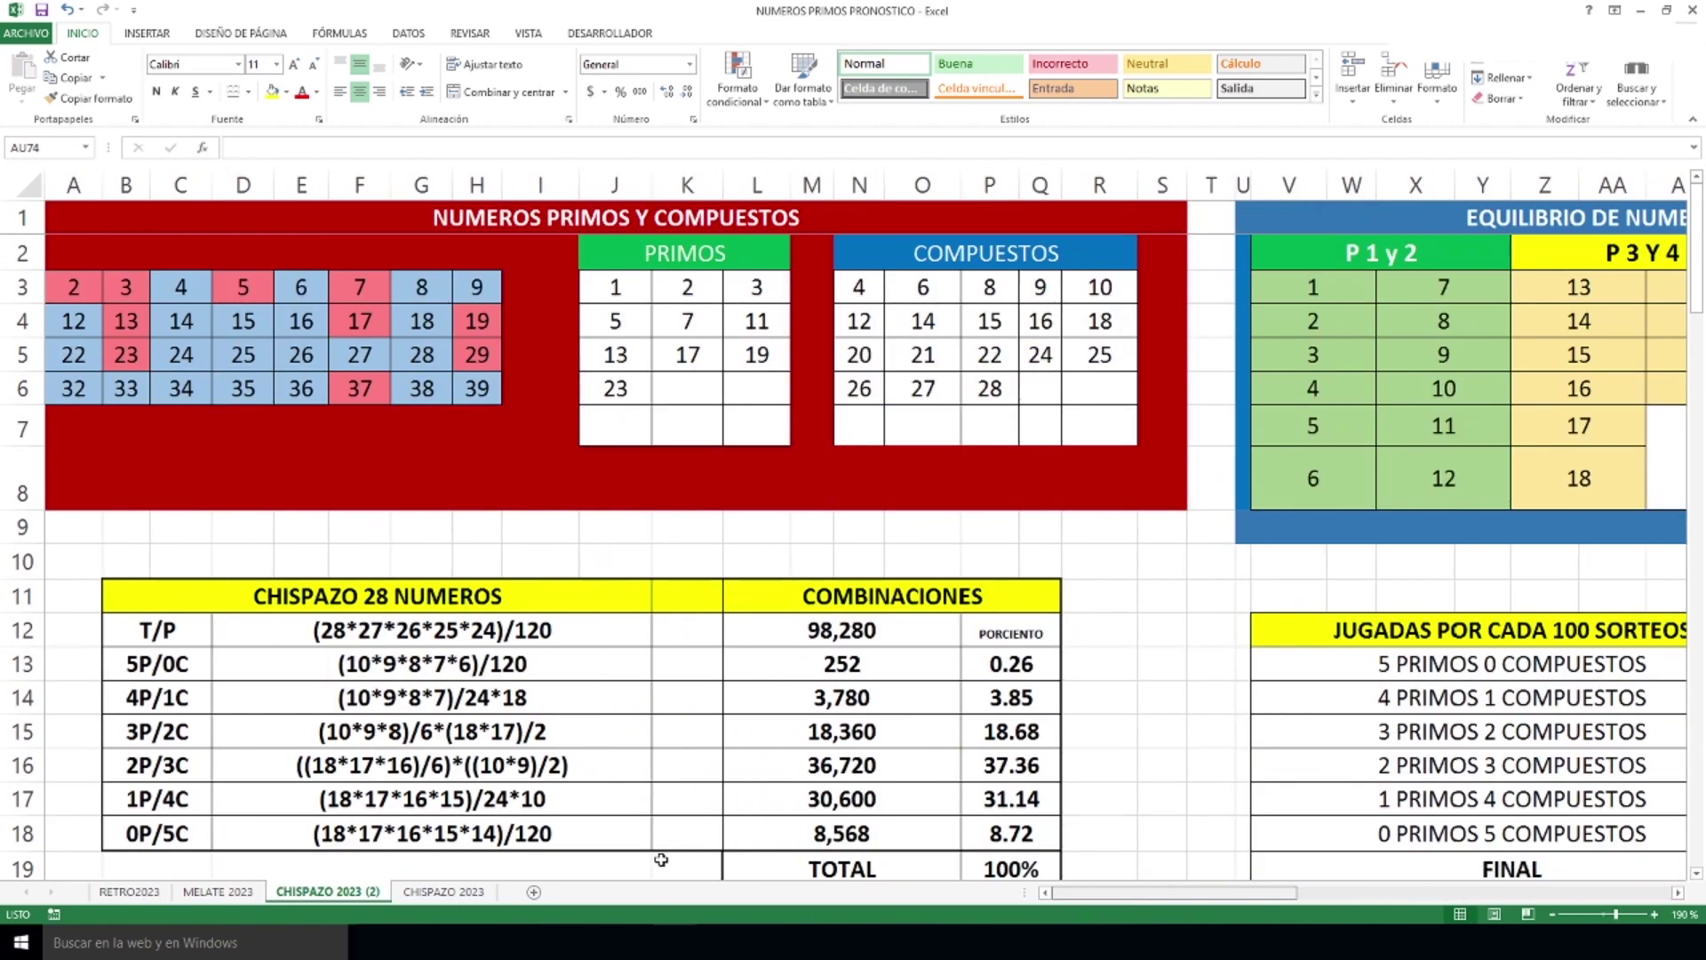
scroll(684, 744, "up", 3)
scroll(685, 743, "down", 8)
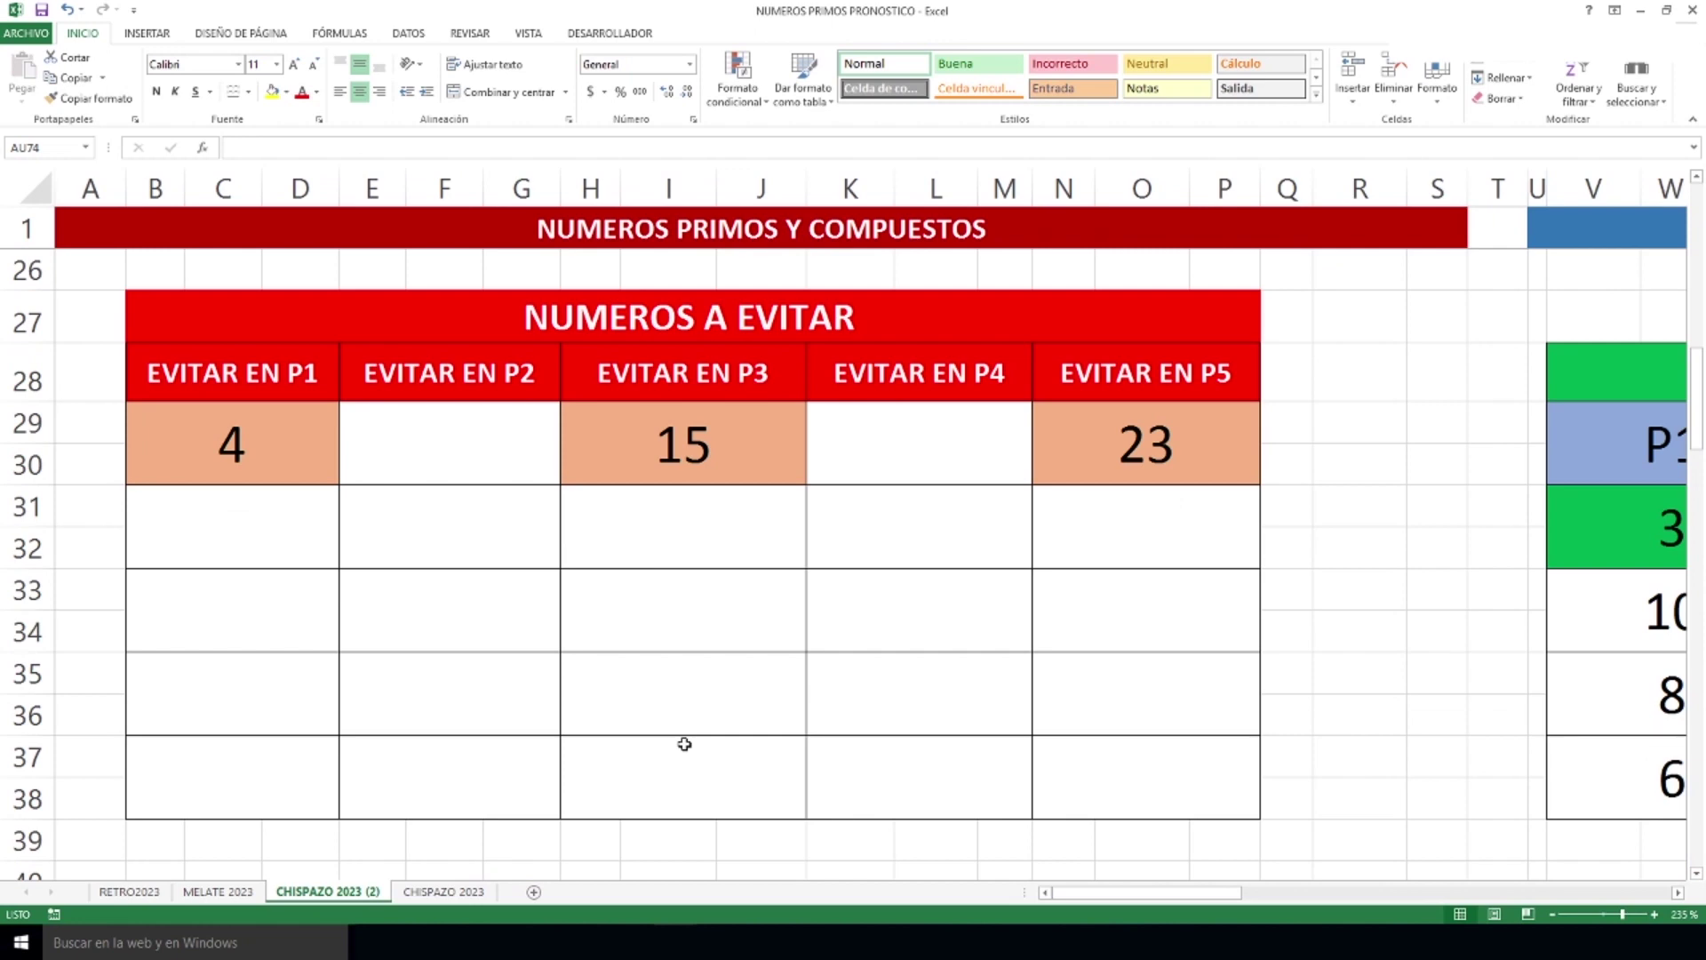
left_click(280, 432)
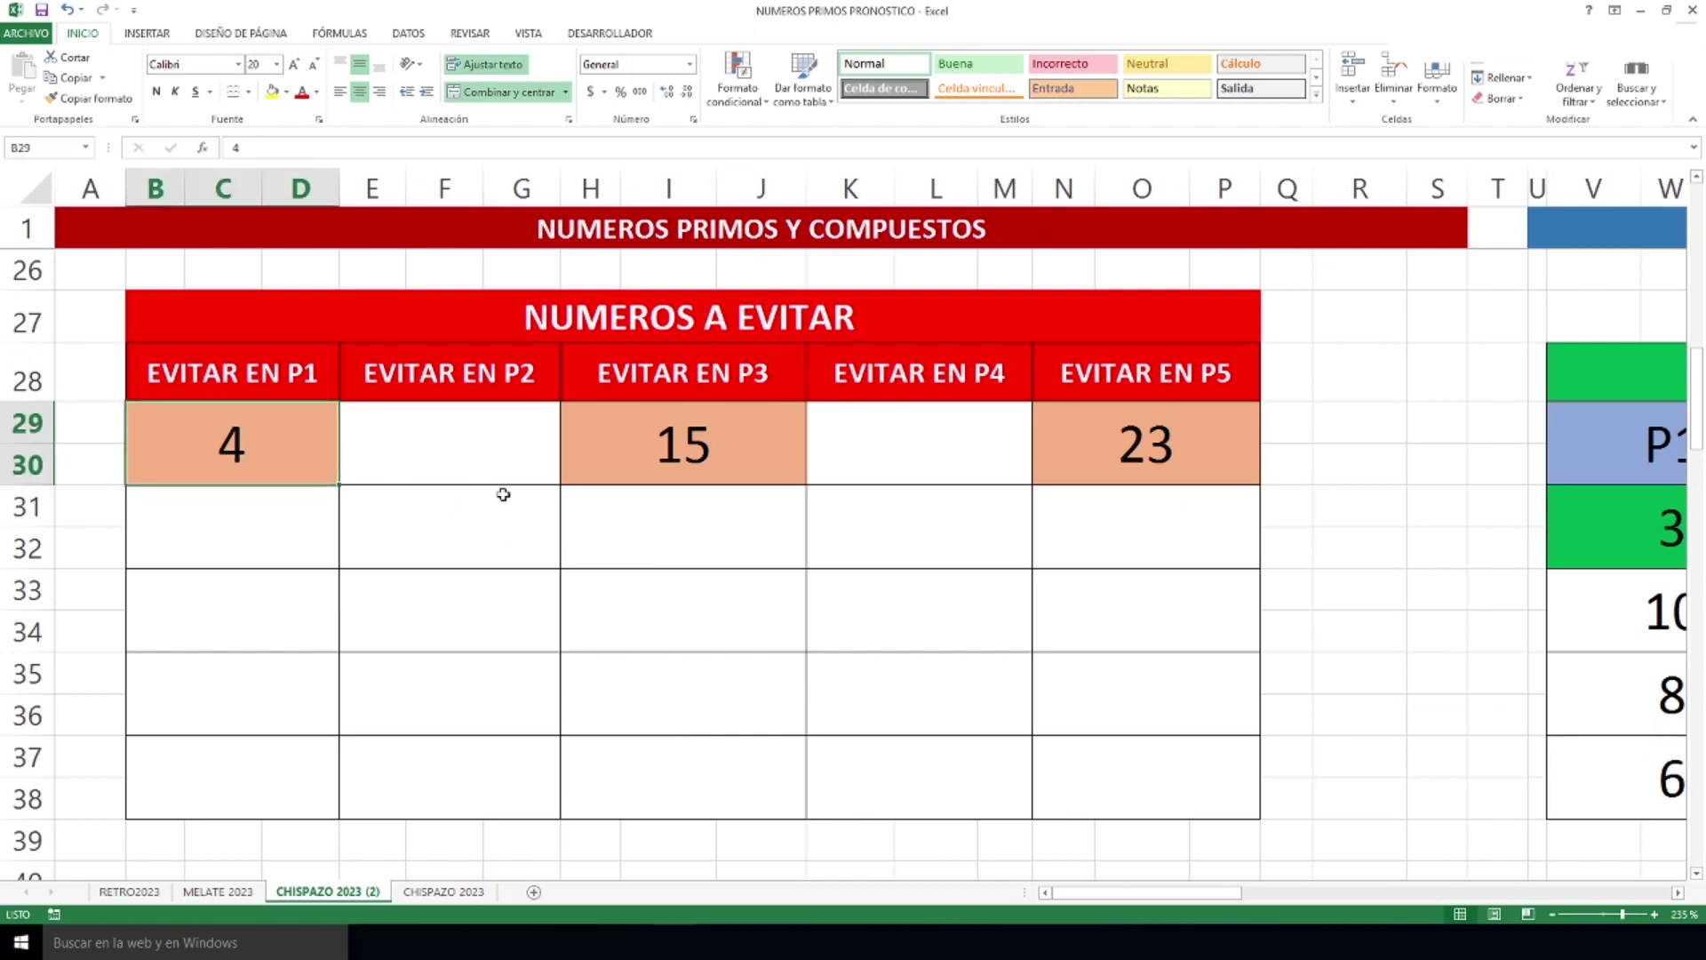
left_click_drag(499, 438, 491, 743)
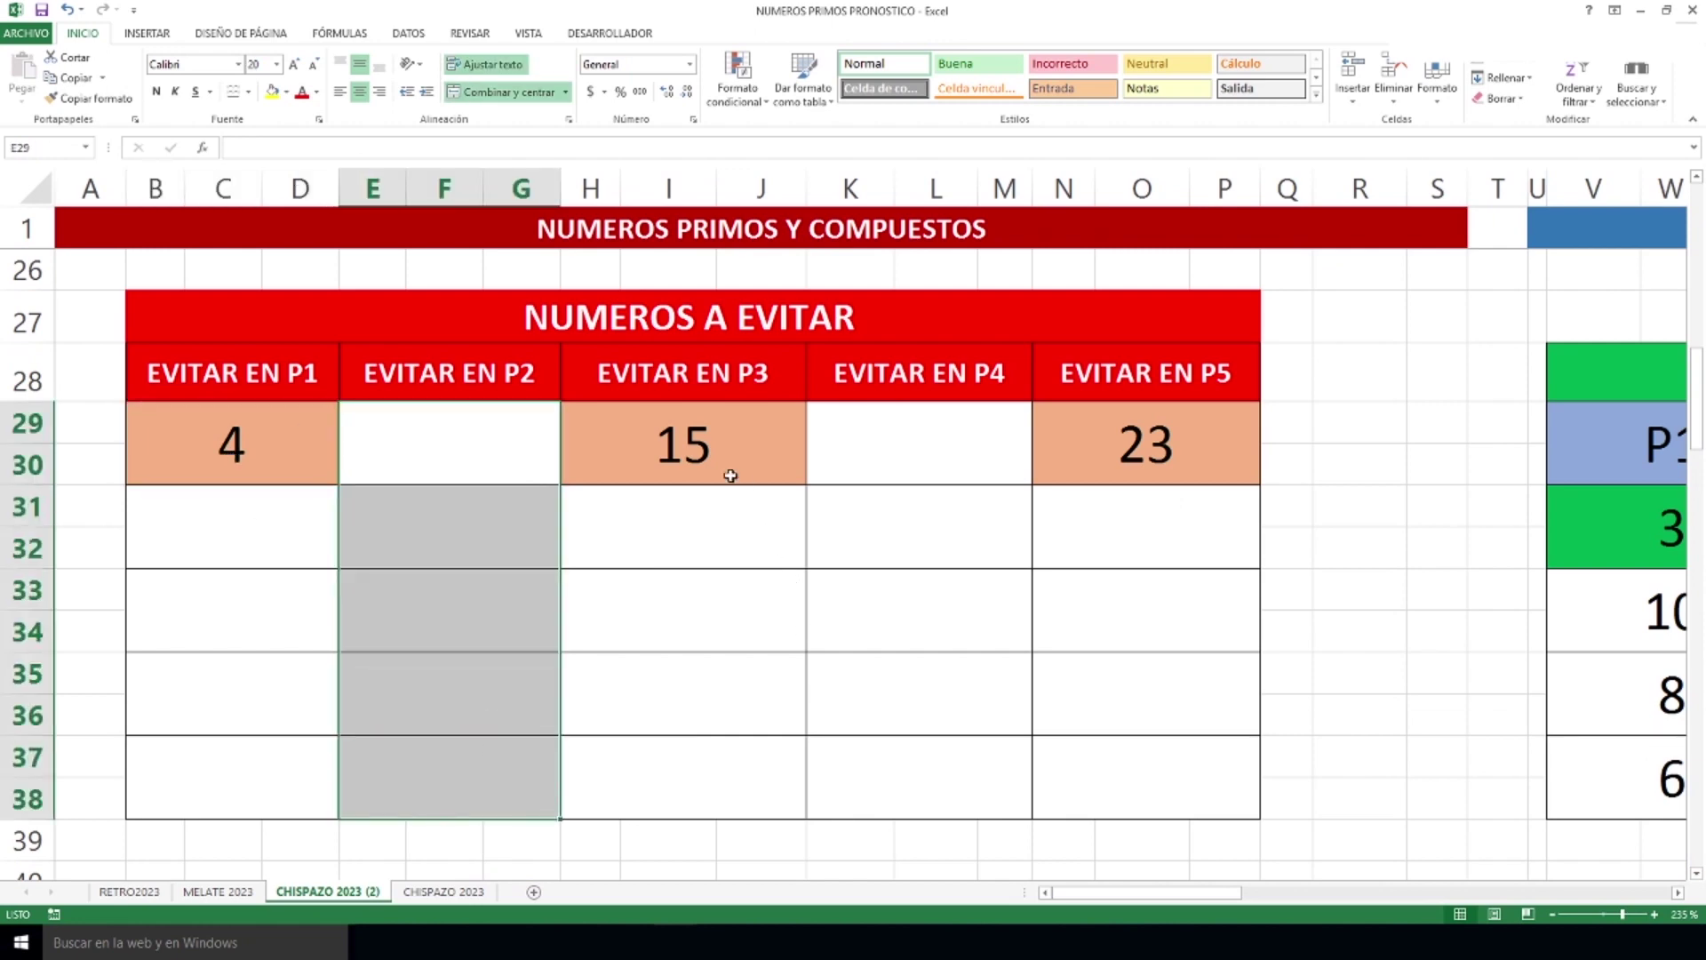
left_click(712, 448)
left_click_drag(945, 442, 980, 762)
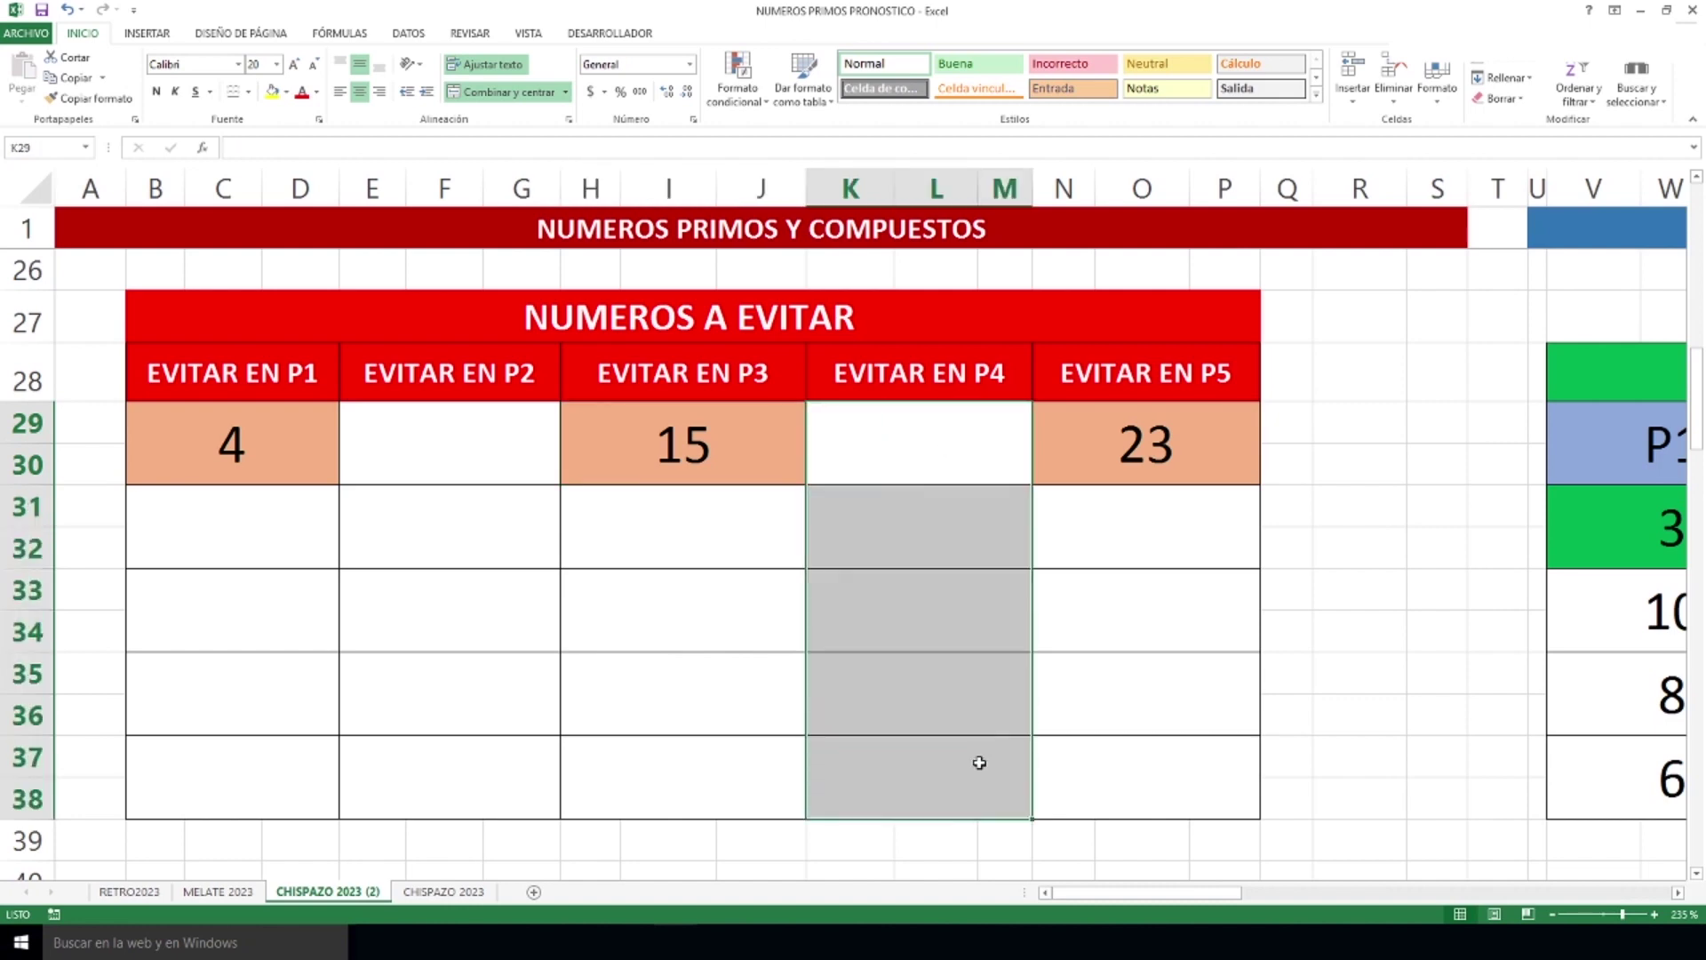
left_click(1205, 449)
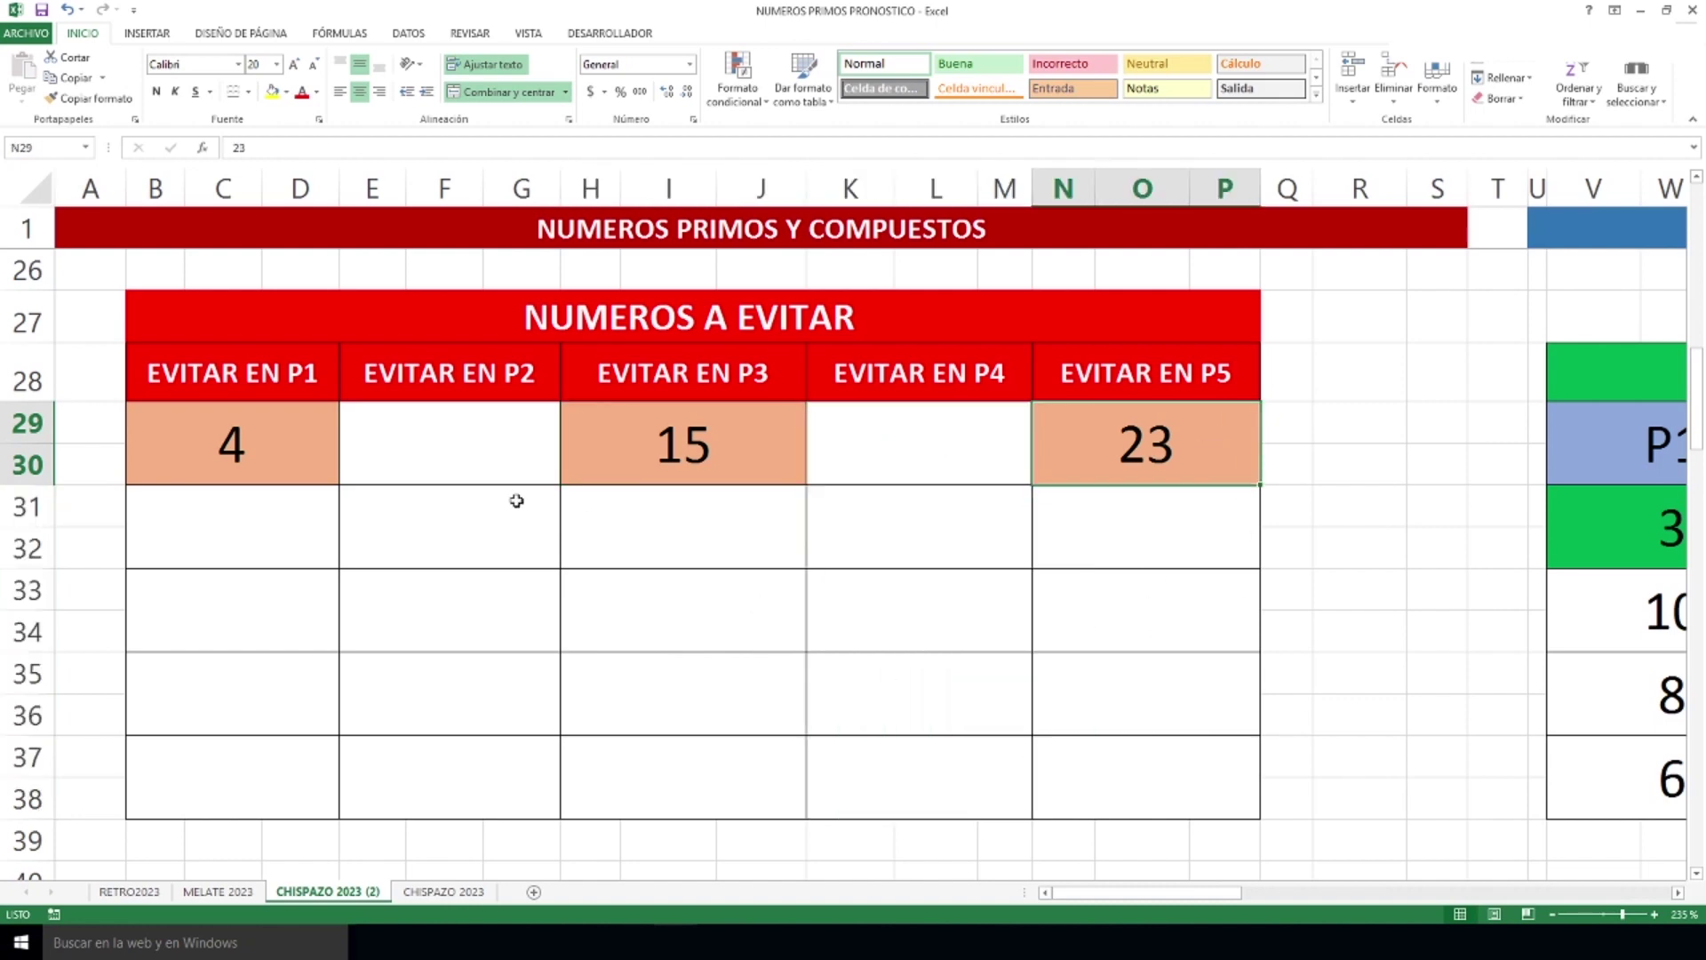
left_click(290, 439)
left_click(743, 442)
left_click(1112, 442)
Examine the NÚMEROS CON MAYORES PROBABILIDADES table as a whole and column by column from P5 back to P1.
left_click_drag(1170, 895, 1350, 898)
scroll(1223, 548, "down", 1)
scroll(1222, 549, "up", 1)
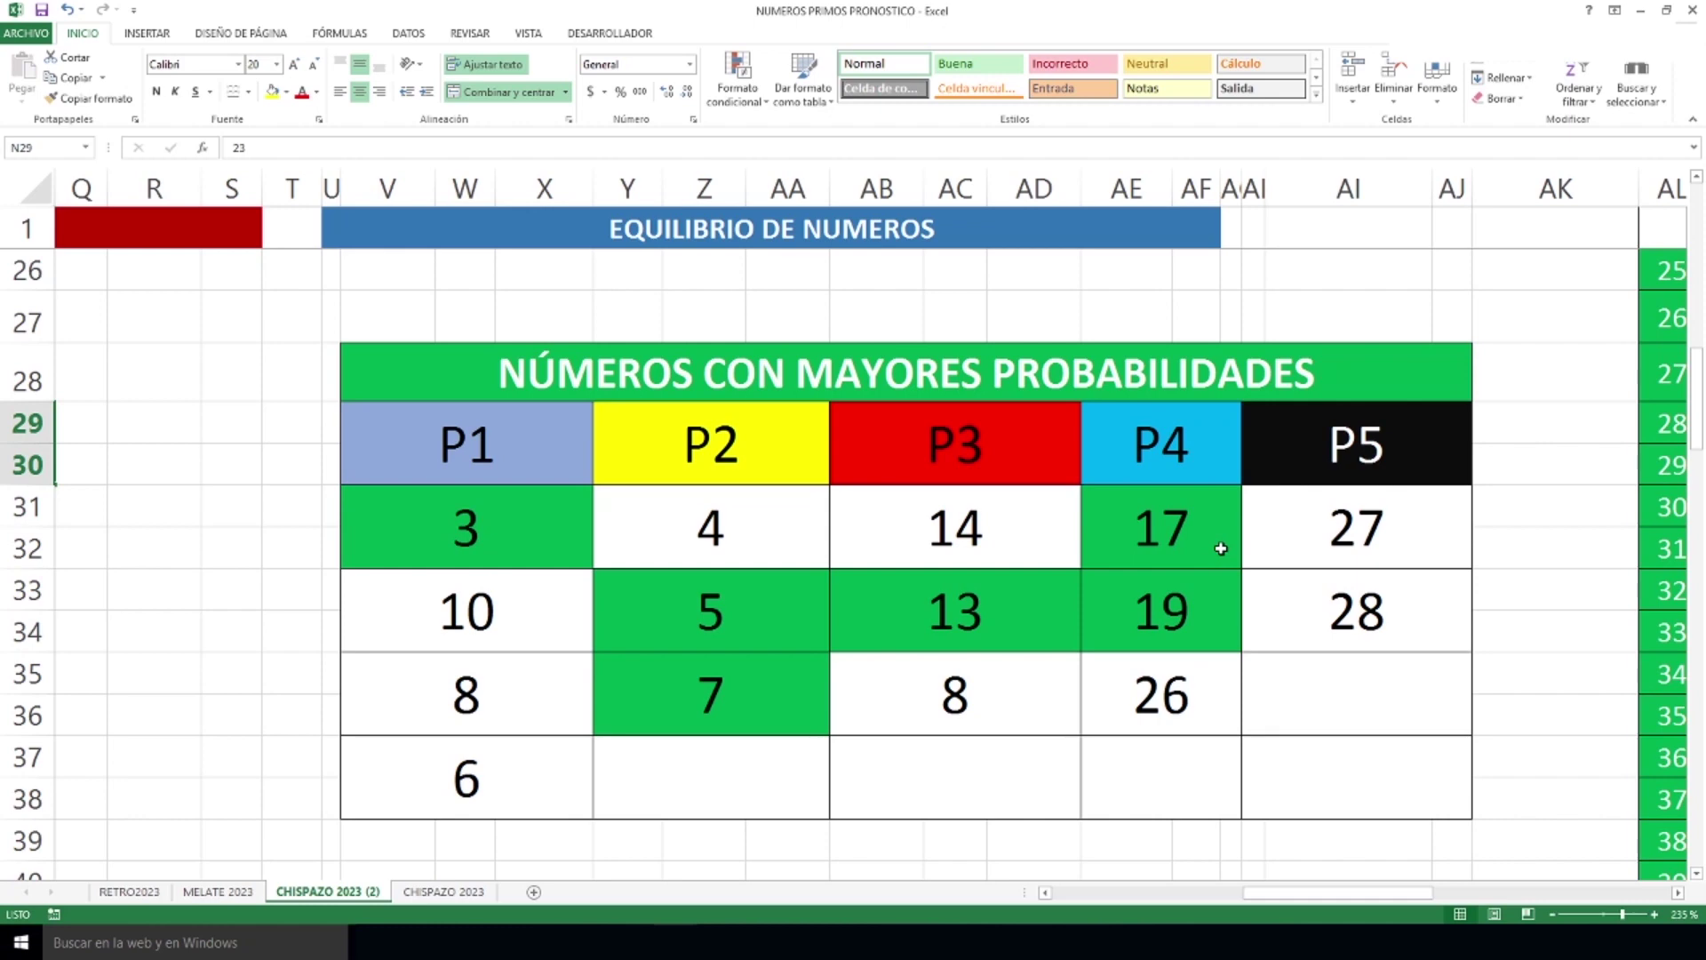
left_click_drag(512, 522, 1430, 765)
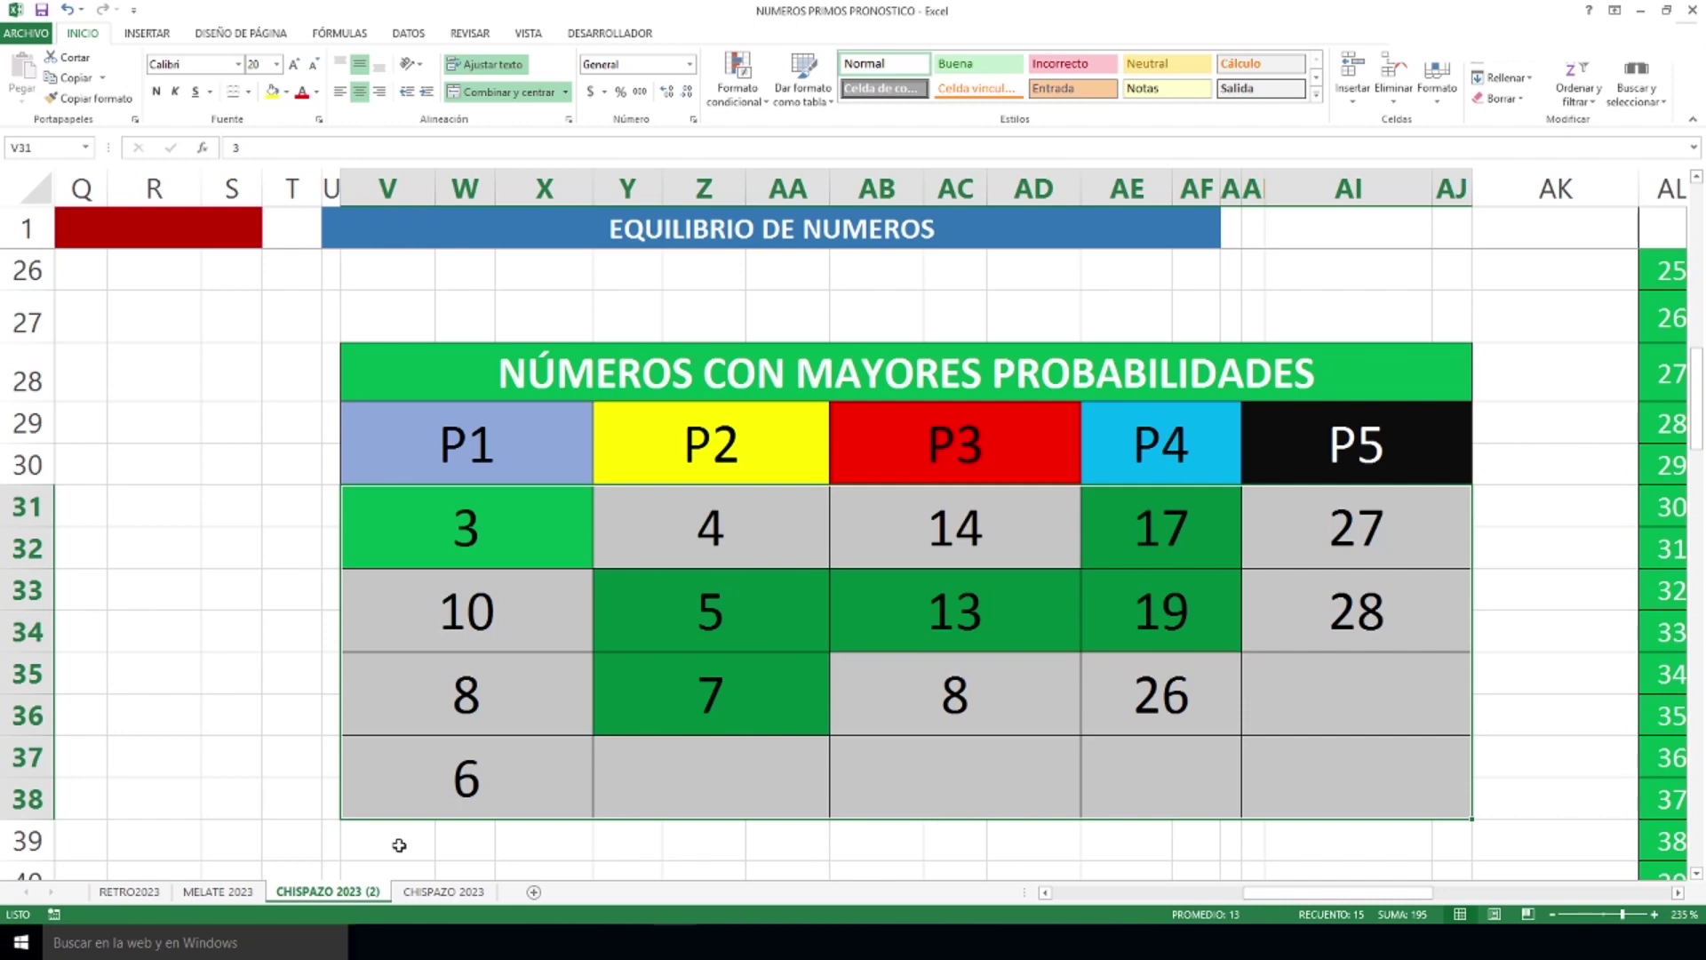
left_click_drag(396, 845, 500, 845)
left_click_drag(615, 845, 1449, 842)
left_click_drag(1347, 551, 1351, 796)
left_click_drag(1155, 512, 1159, 795)
left_click_drag(1006, 508, 968, 782)
left_click_drag(771, 542, 733, 782)
left_click_drag(541, 560, 497, 777)
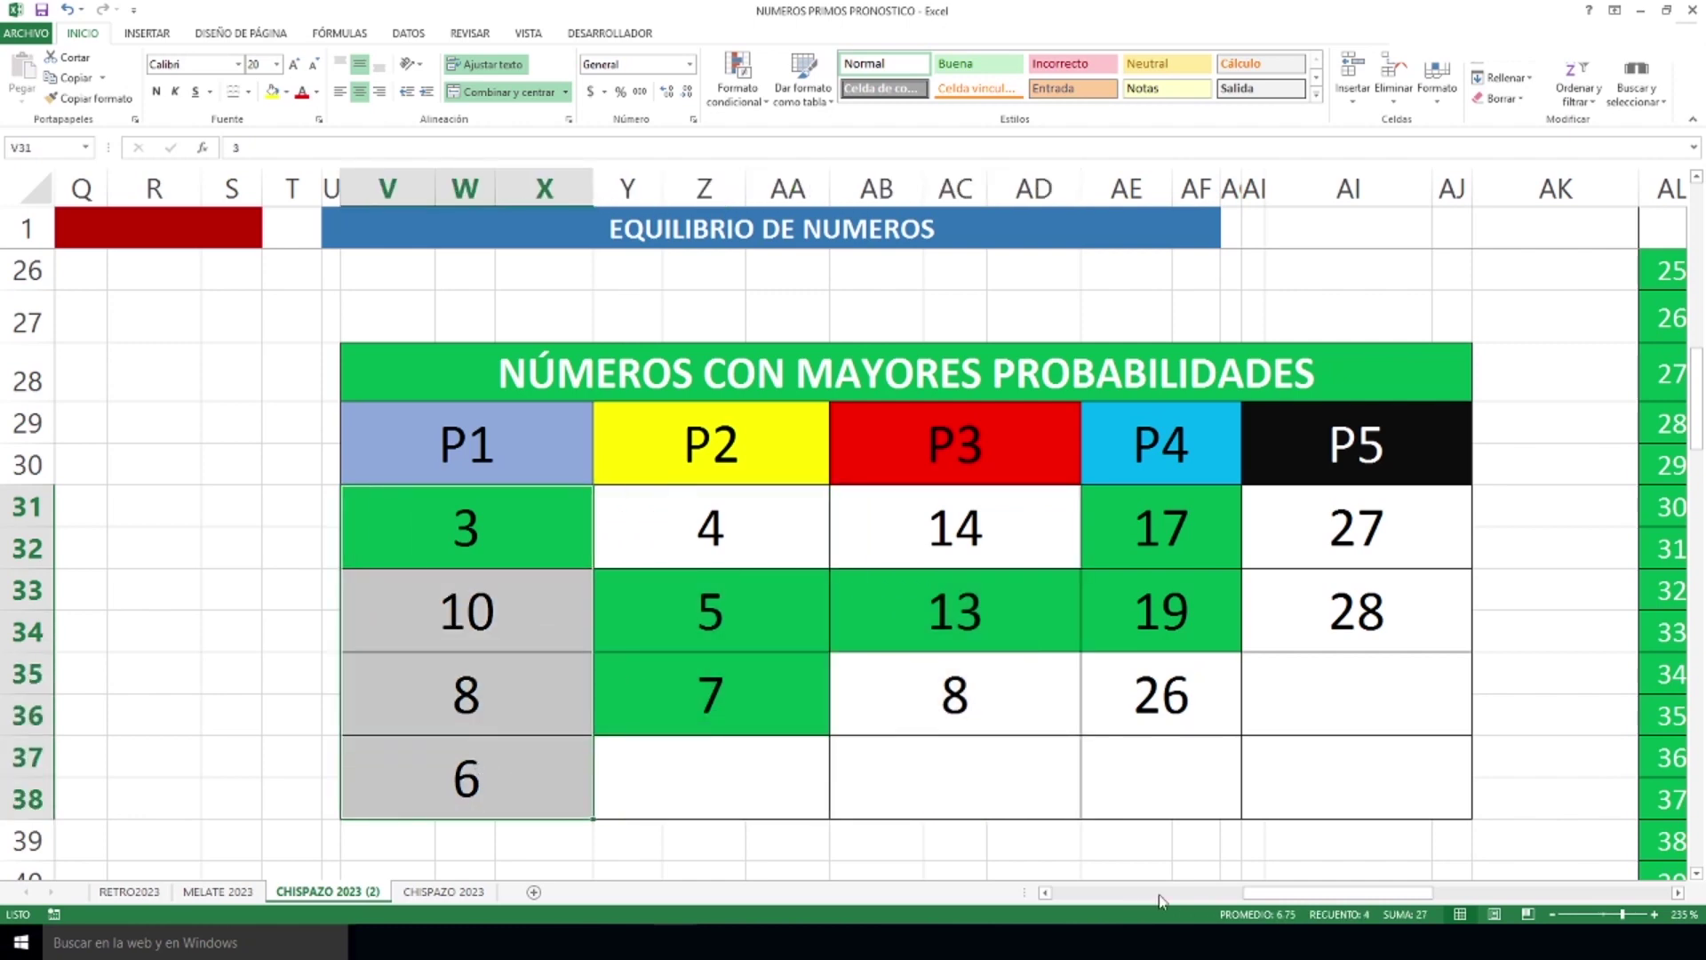
Check the P5 entry in the NÚMEROS QUE MÁS APARECEN table.
left_click_drag(1292, 888, 1102, 891)
scroll(449, 497, "down", 4)
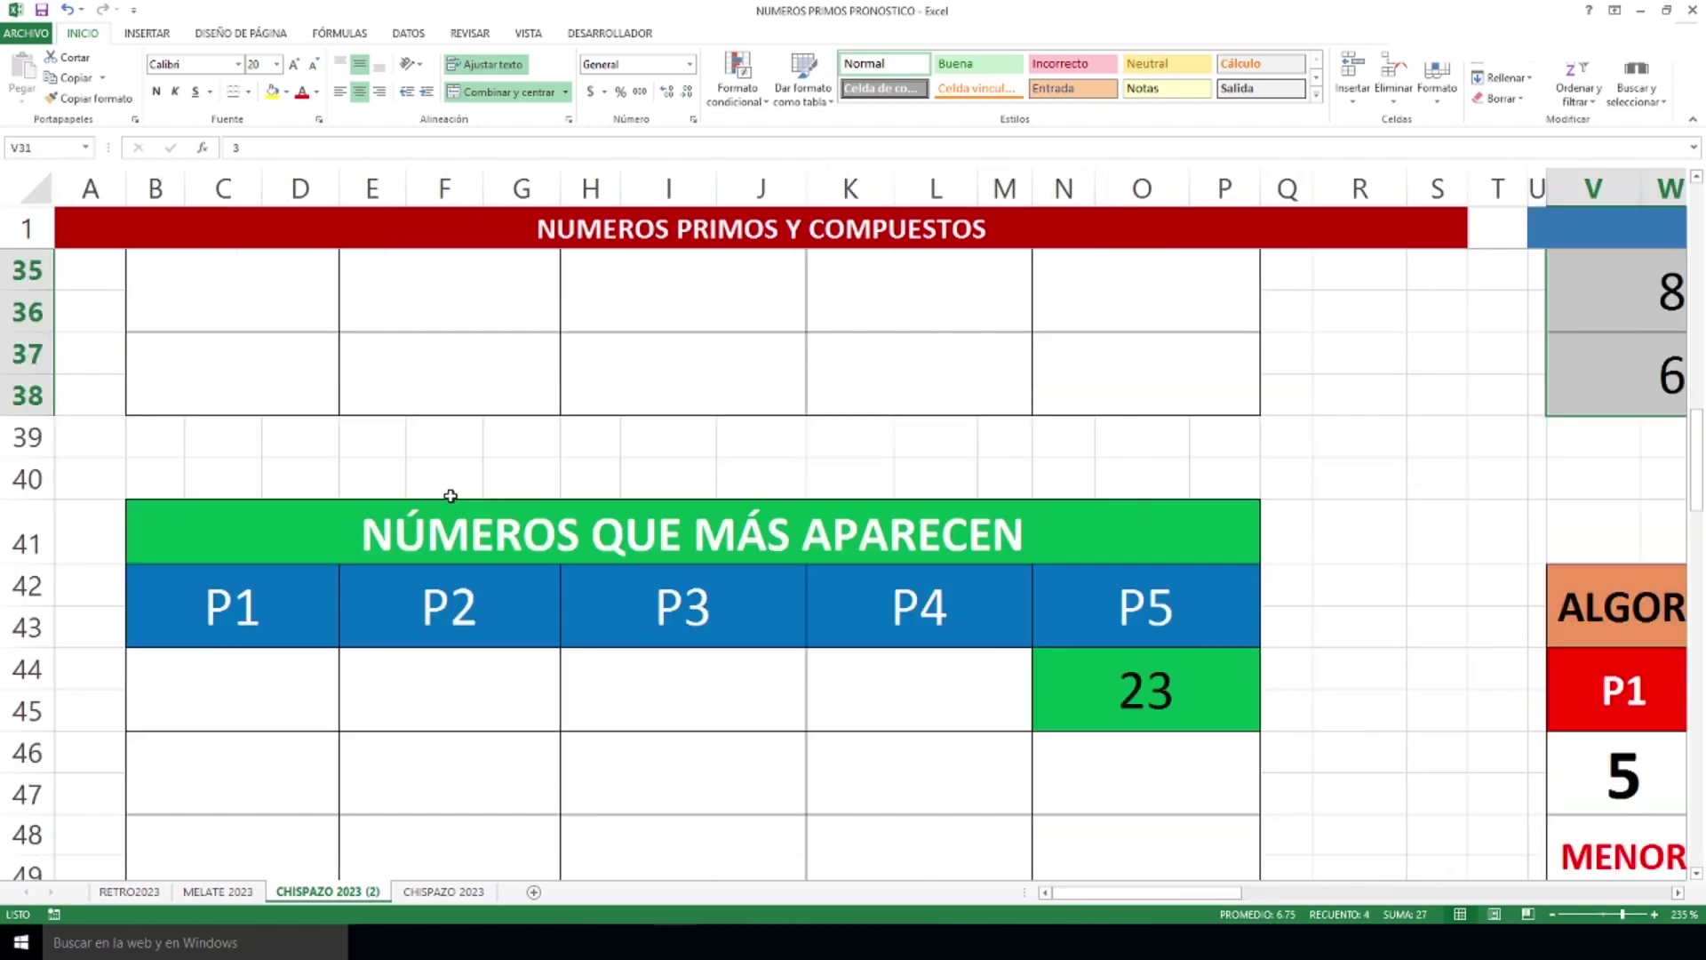
scroll(450, 495, "down", 1)
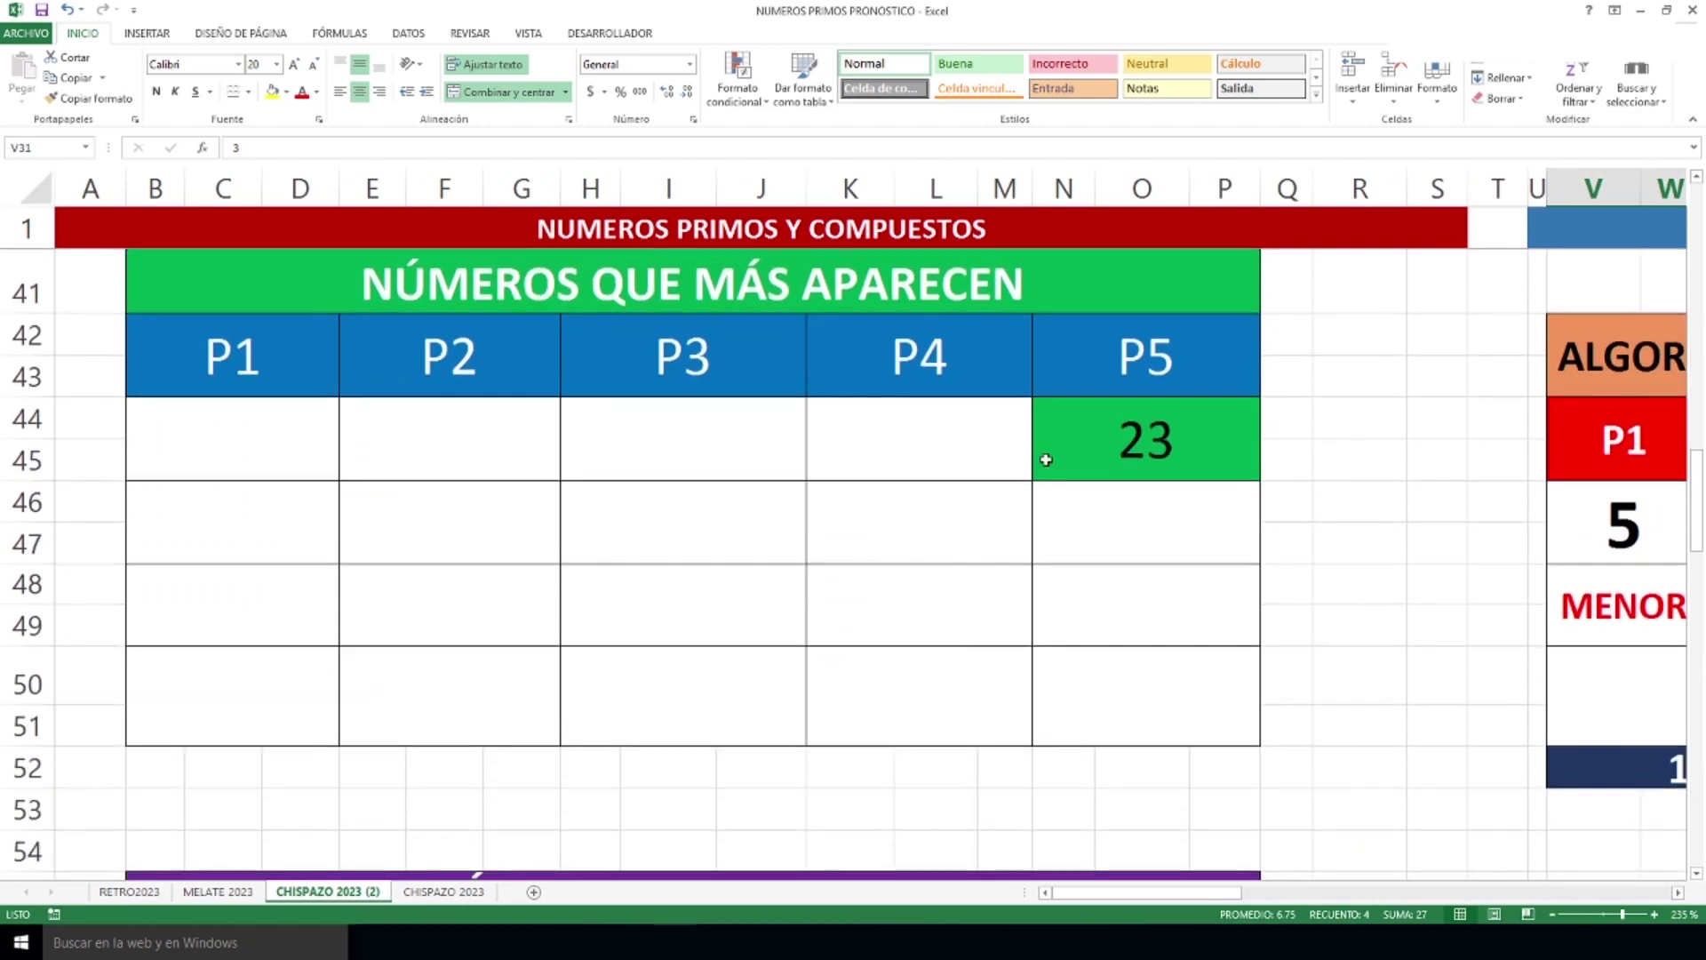
left_click(1153, 455)
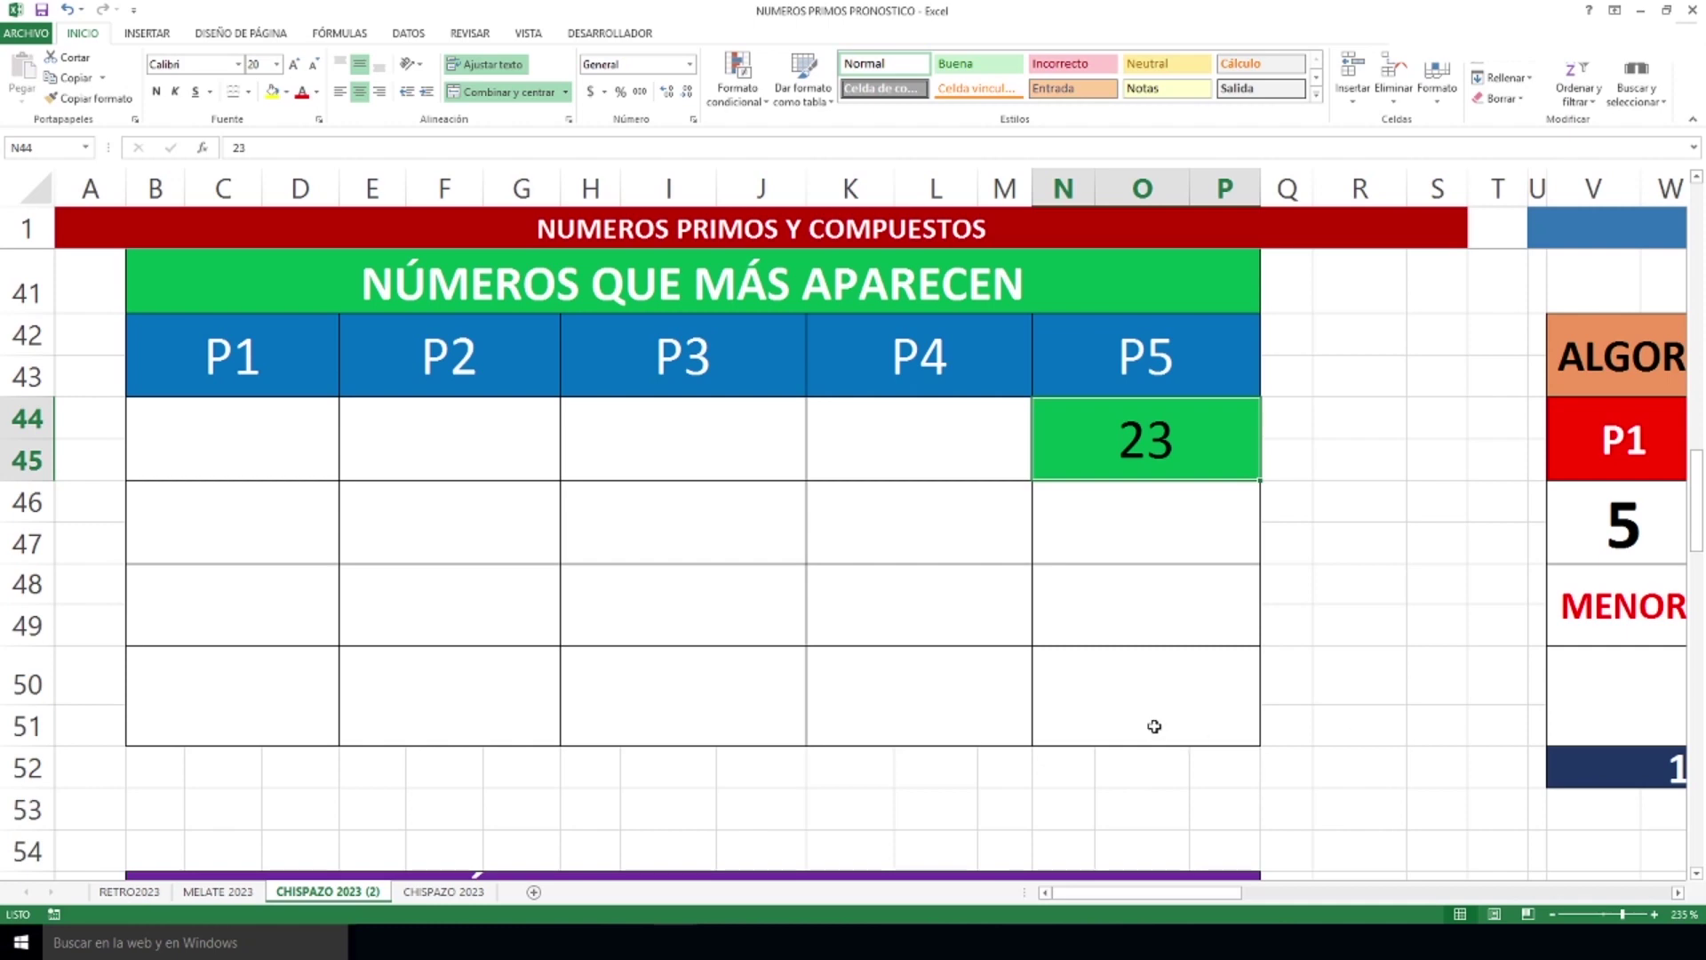
Review the NÚMEROS COMBINABLES table, focusing on the numbers highlighted in green.
scroll(1029, 512, "down", 3)
scroll(1029, 512, "down", 1)
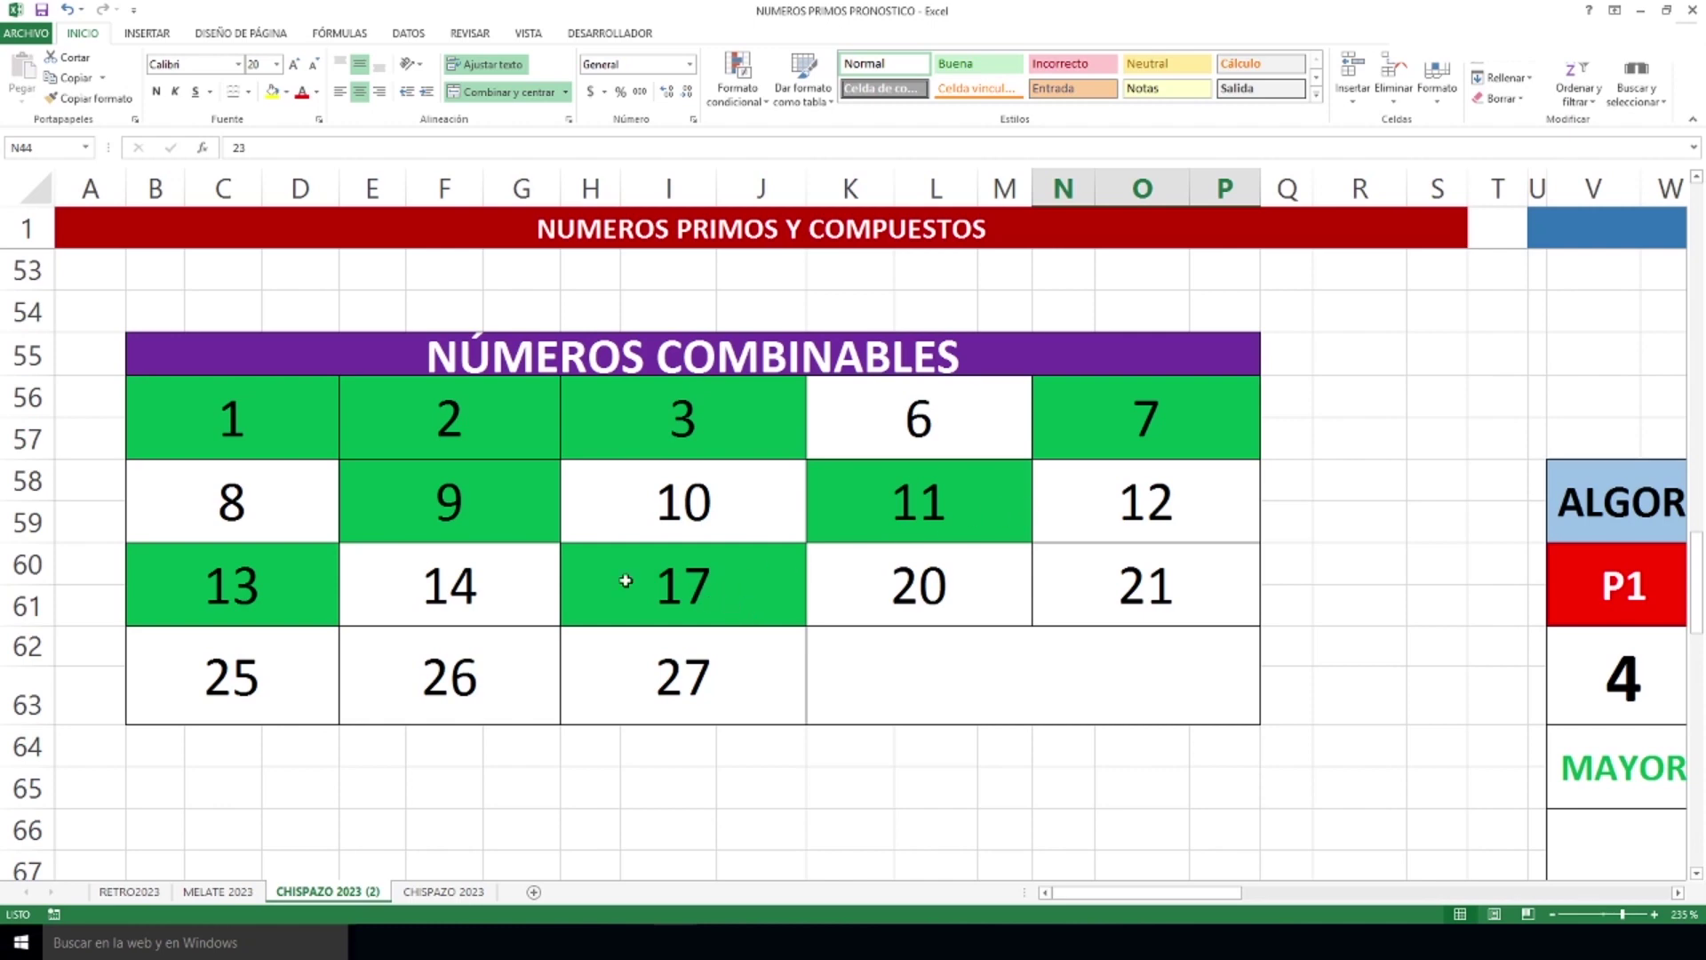
left_click_drag(586, 359, 652, 672)
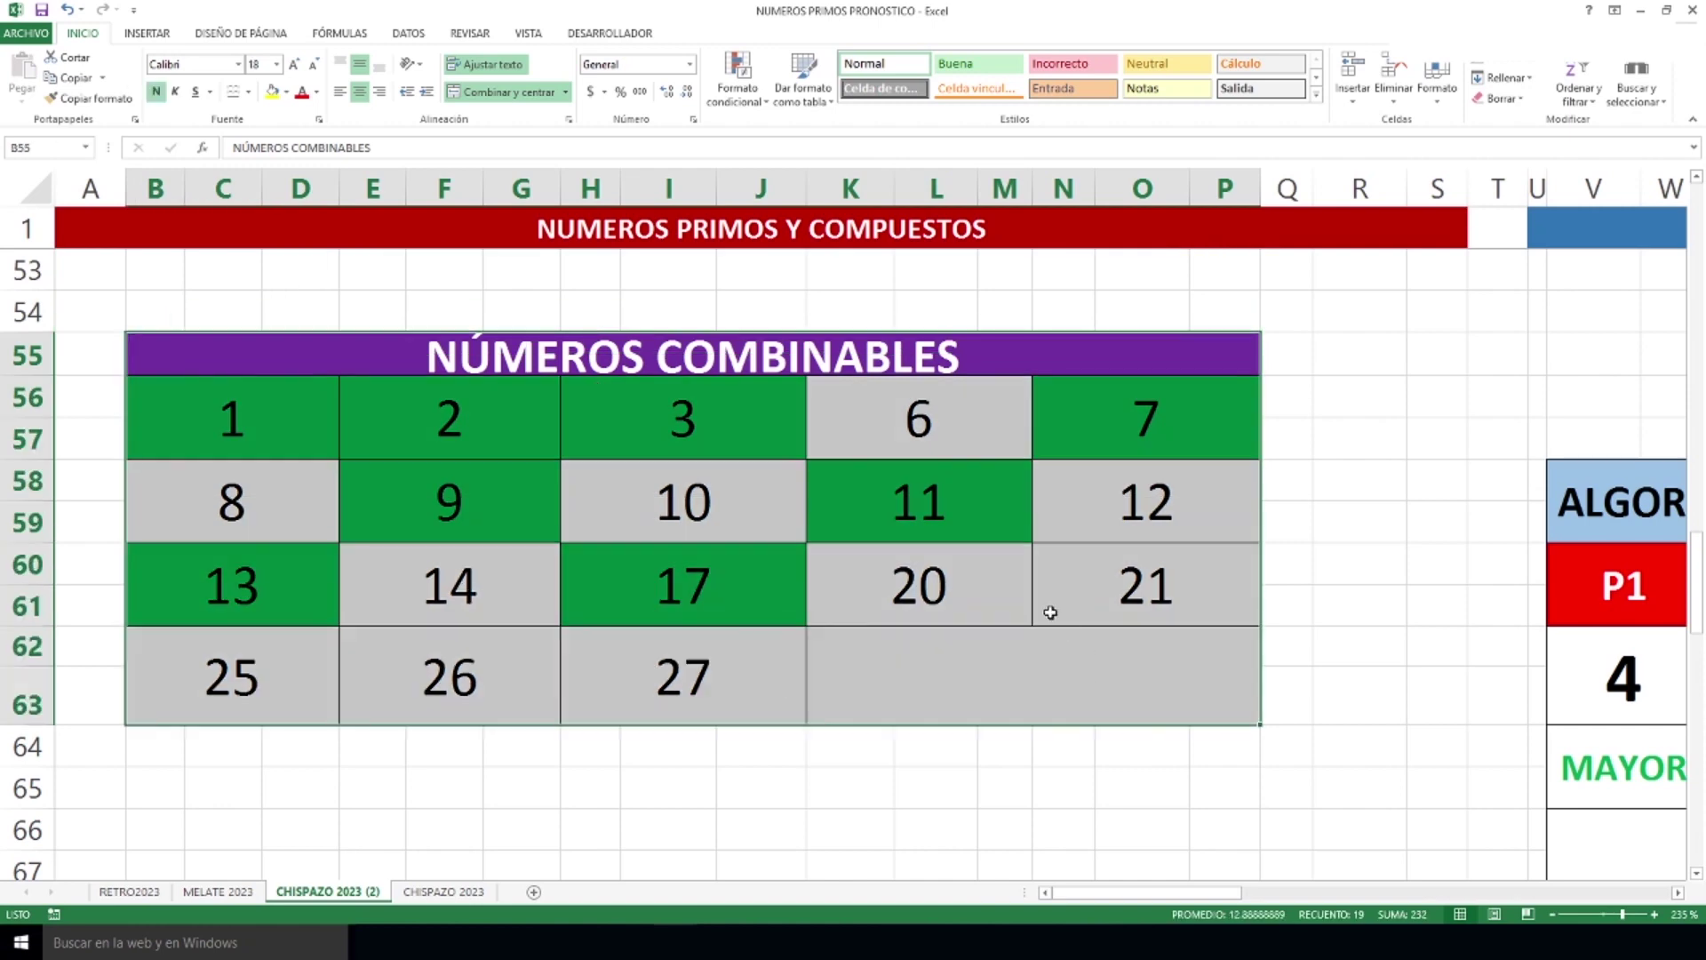
left_click(1050, 612)
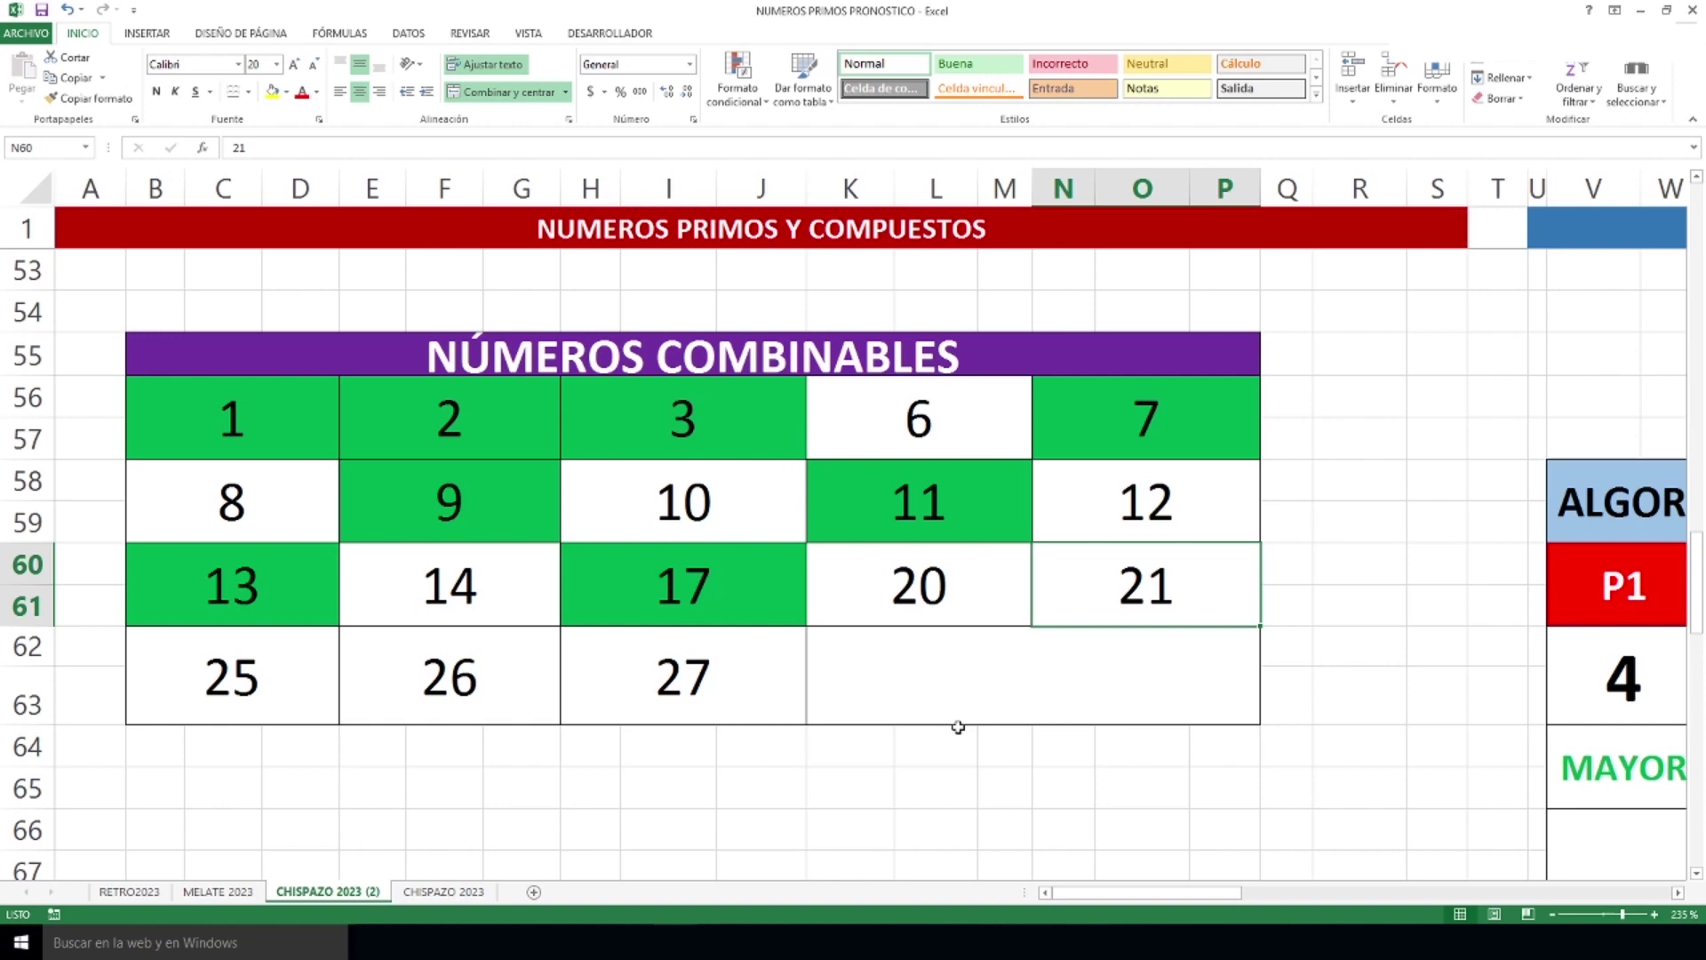
left_click_drag(247, 409, 782, 465)
left_click(856, 522)
left_click(690, 590)
left_click(285, 583)
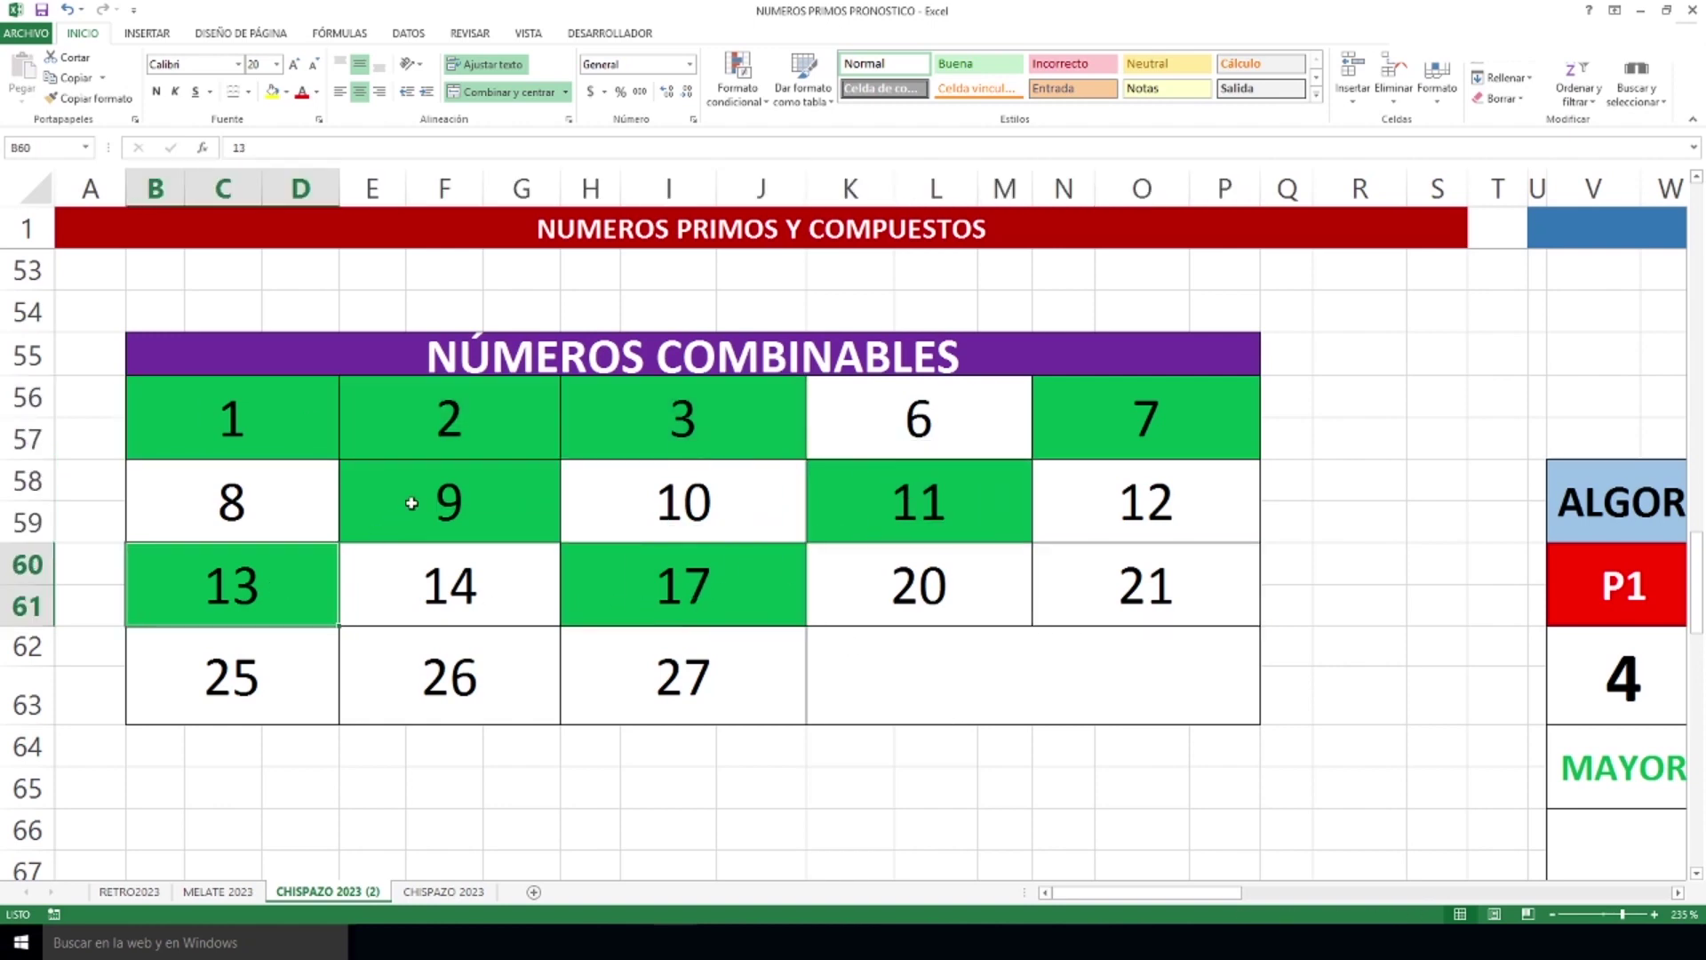
left_click(418, 502)
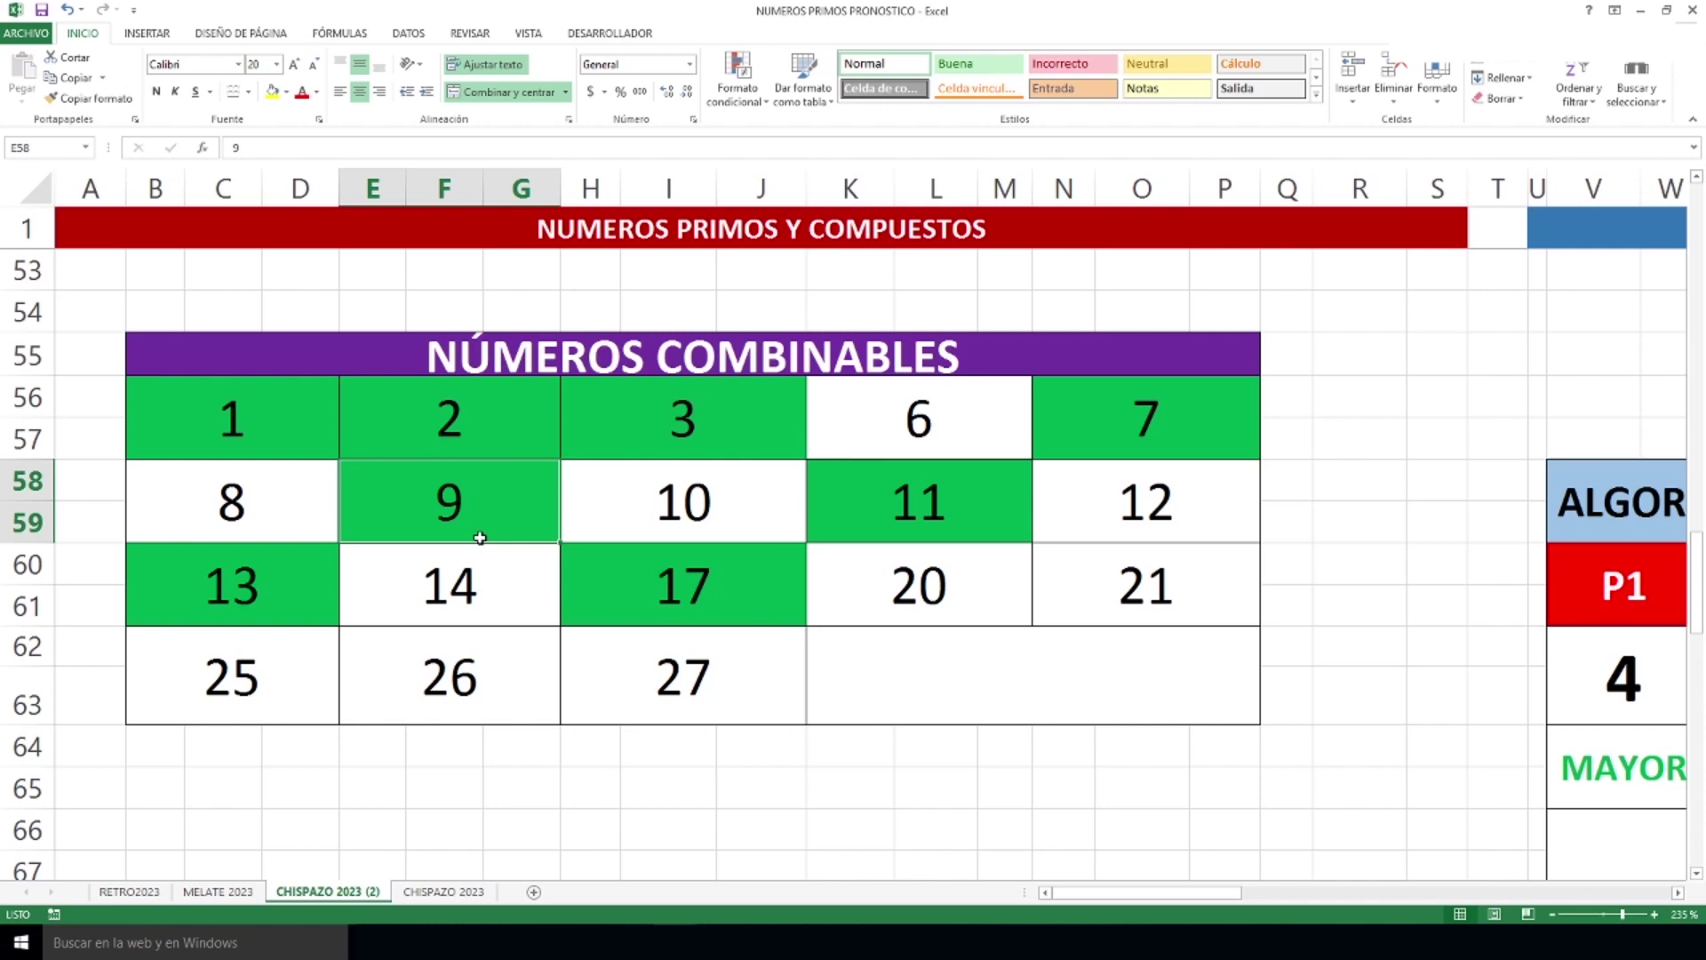
Go through the MAYOR/MENOR indications under each position of the ALGORITMO DE LA COMUNIDAD 15:00 HRS. table.
scroll(819, 613, "up", 4)
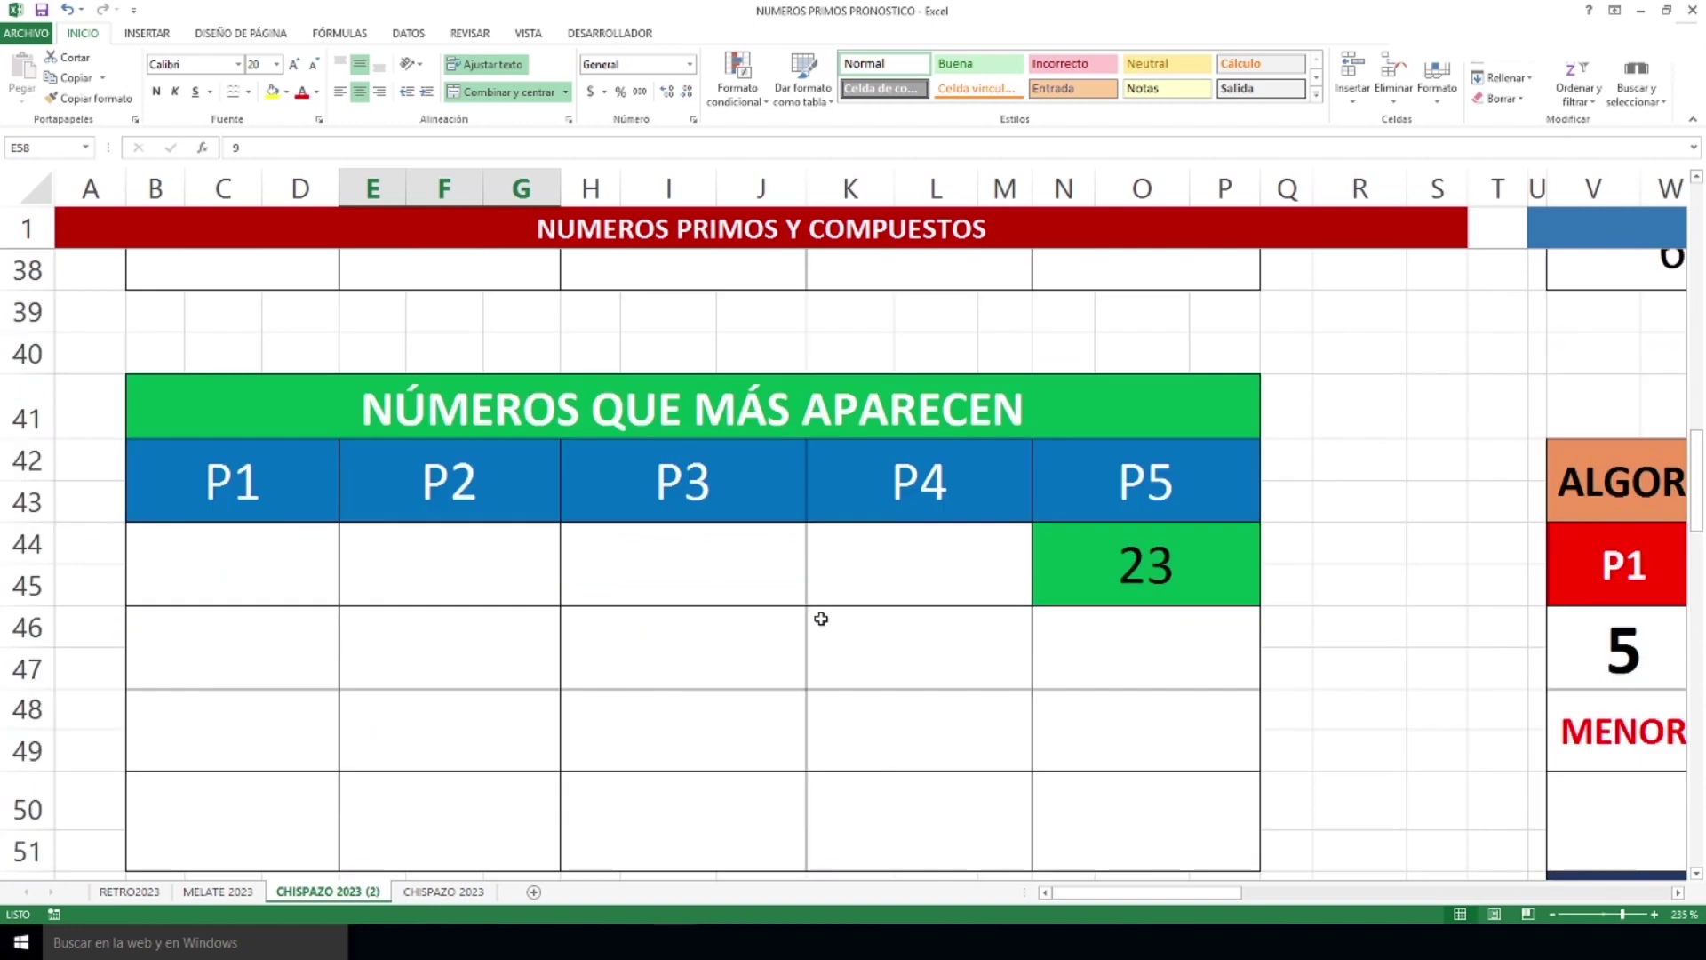
left_click_drag(1113, 892, 1292, 906)
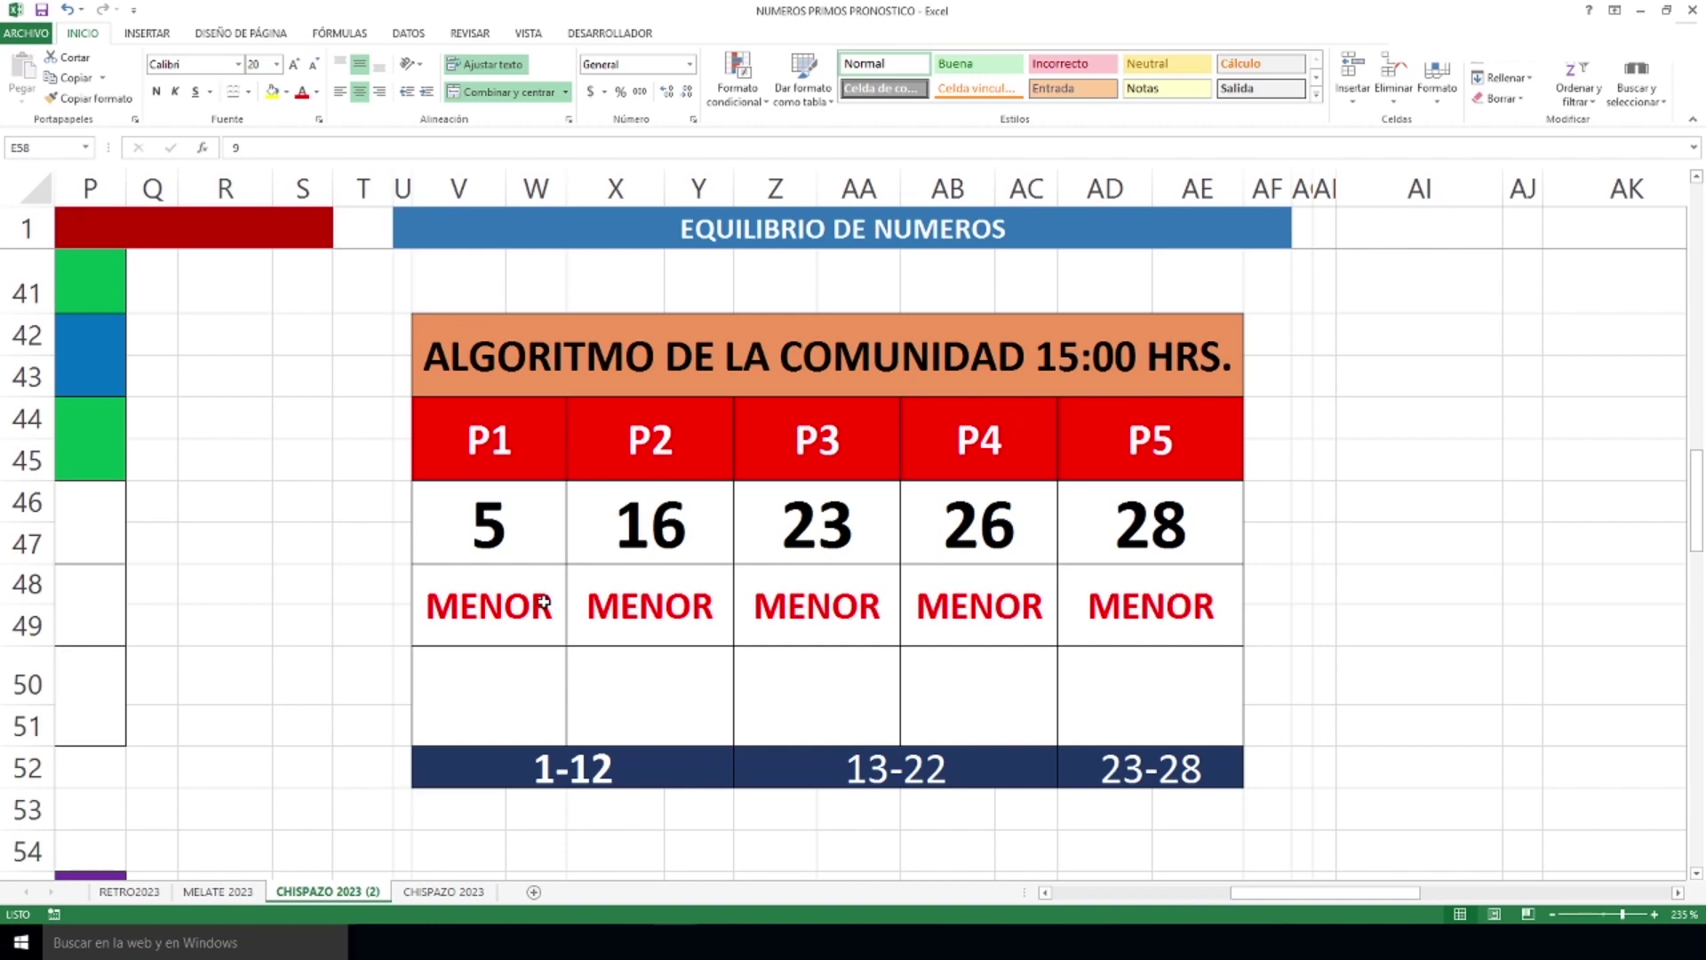
left_click_drag(544, 605, 1132, 634)
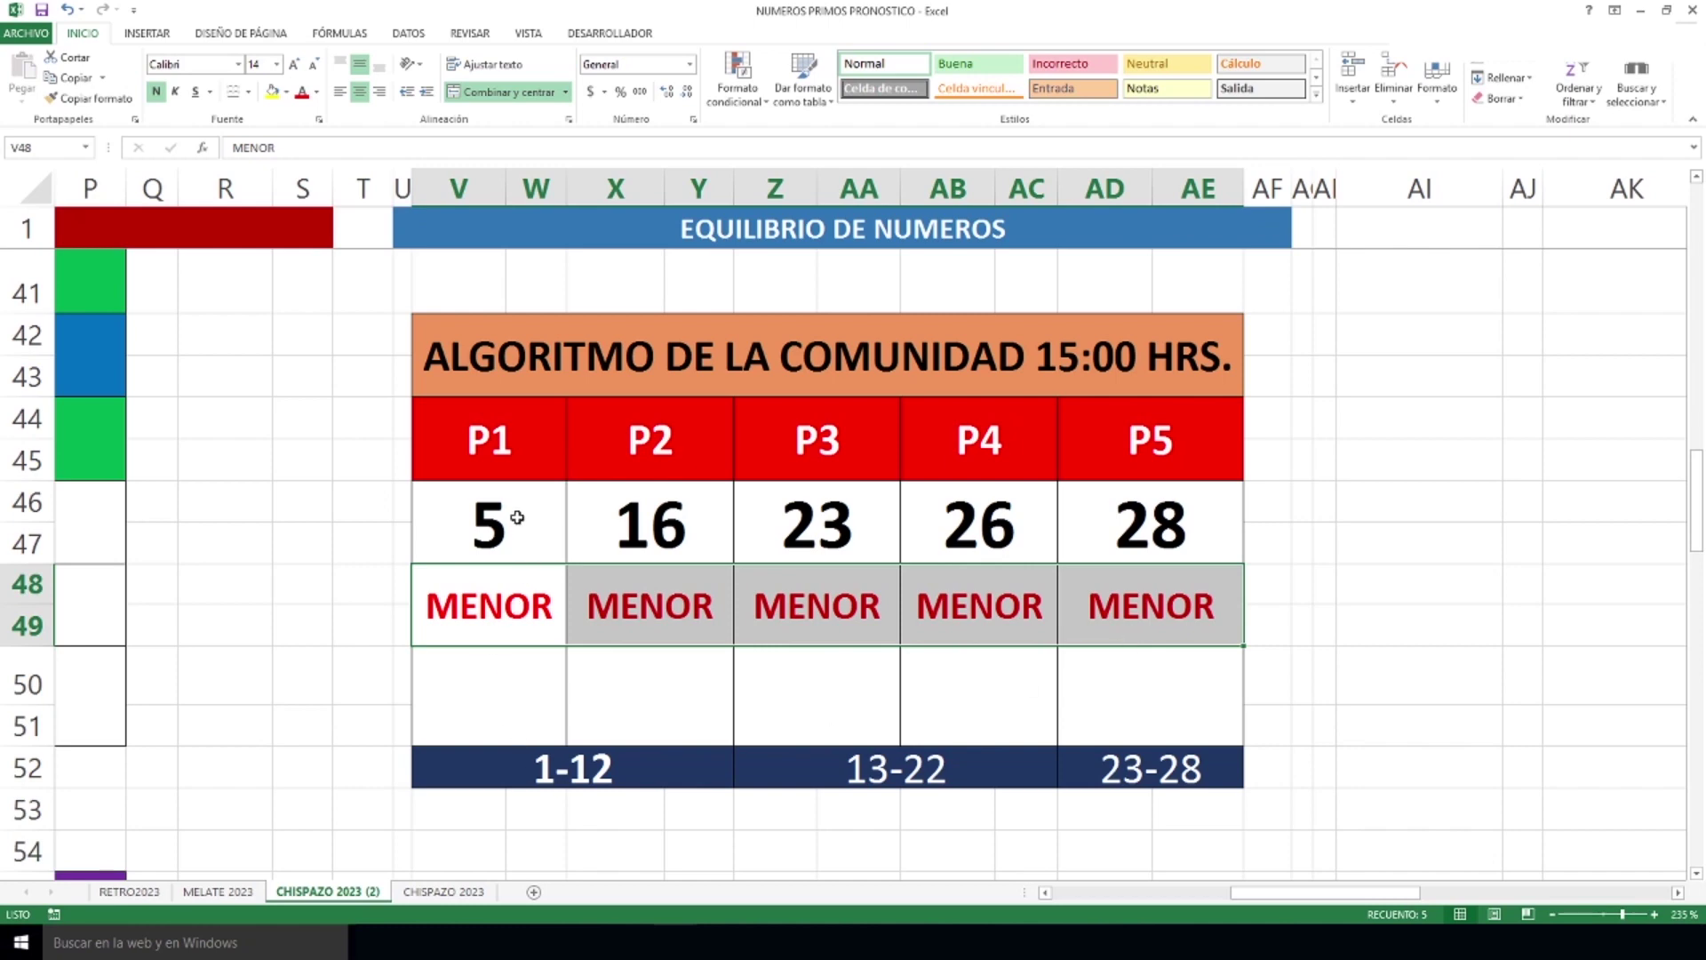
left_click(560, 705)
left_click_drag(689, 526, 692, 683)
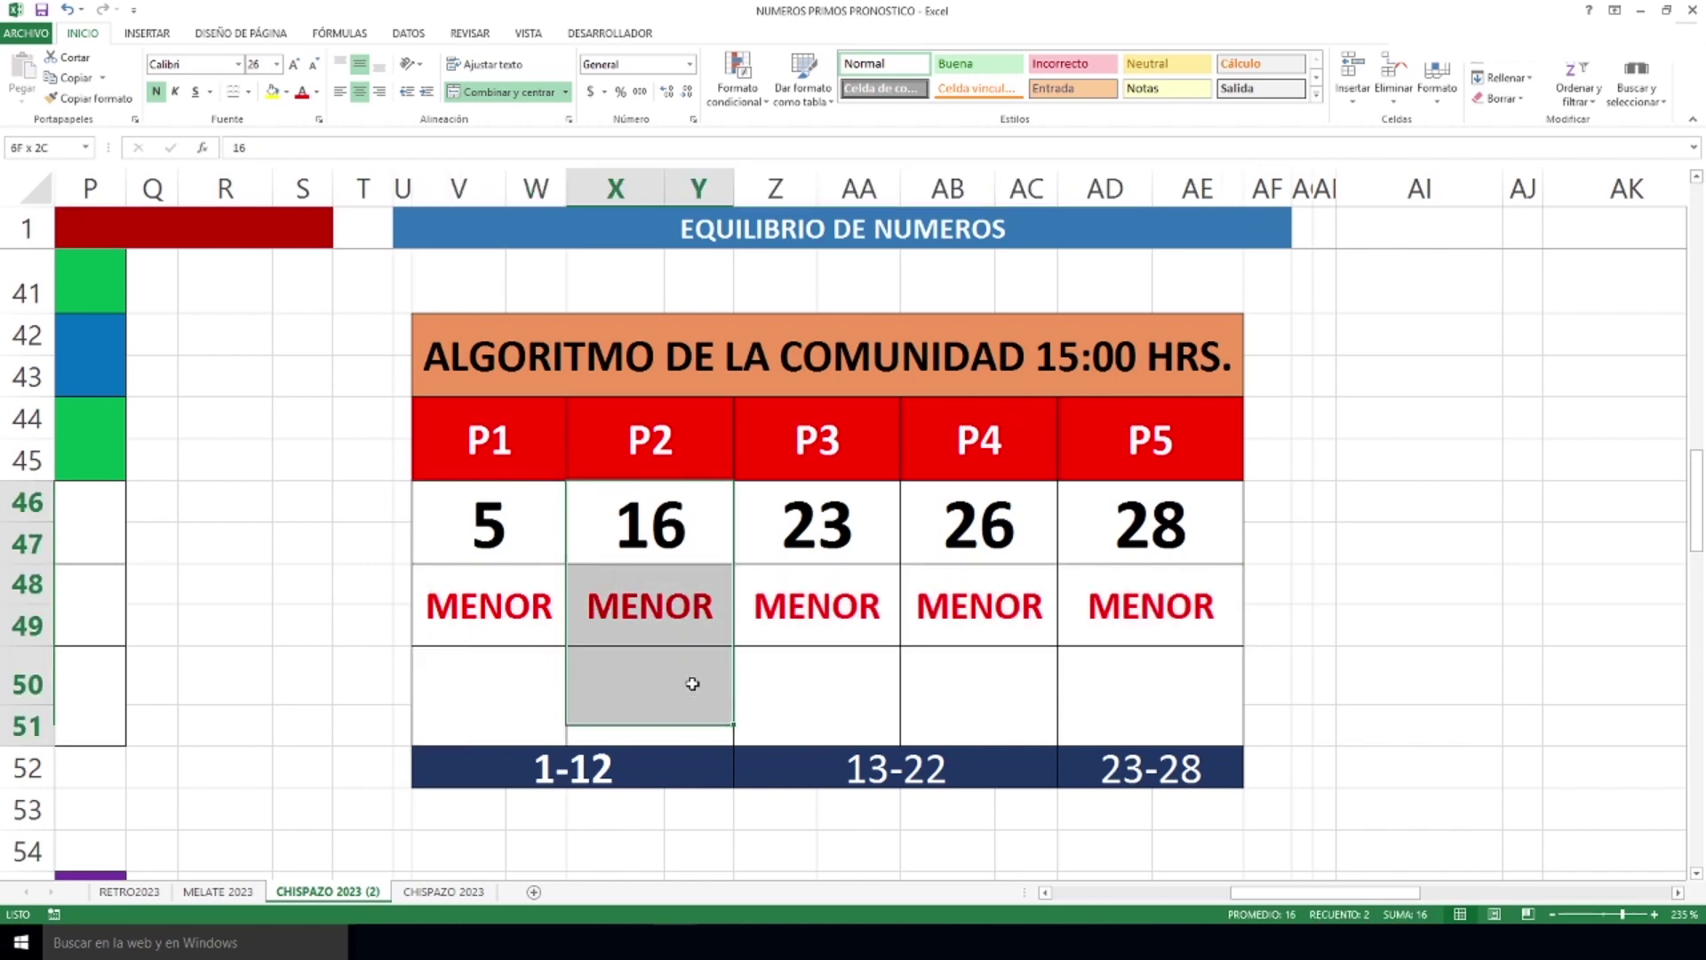
left_click_drag(840, 521, 840, 699)
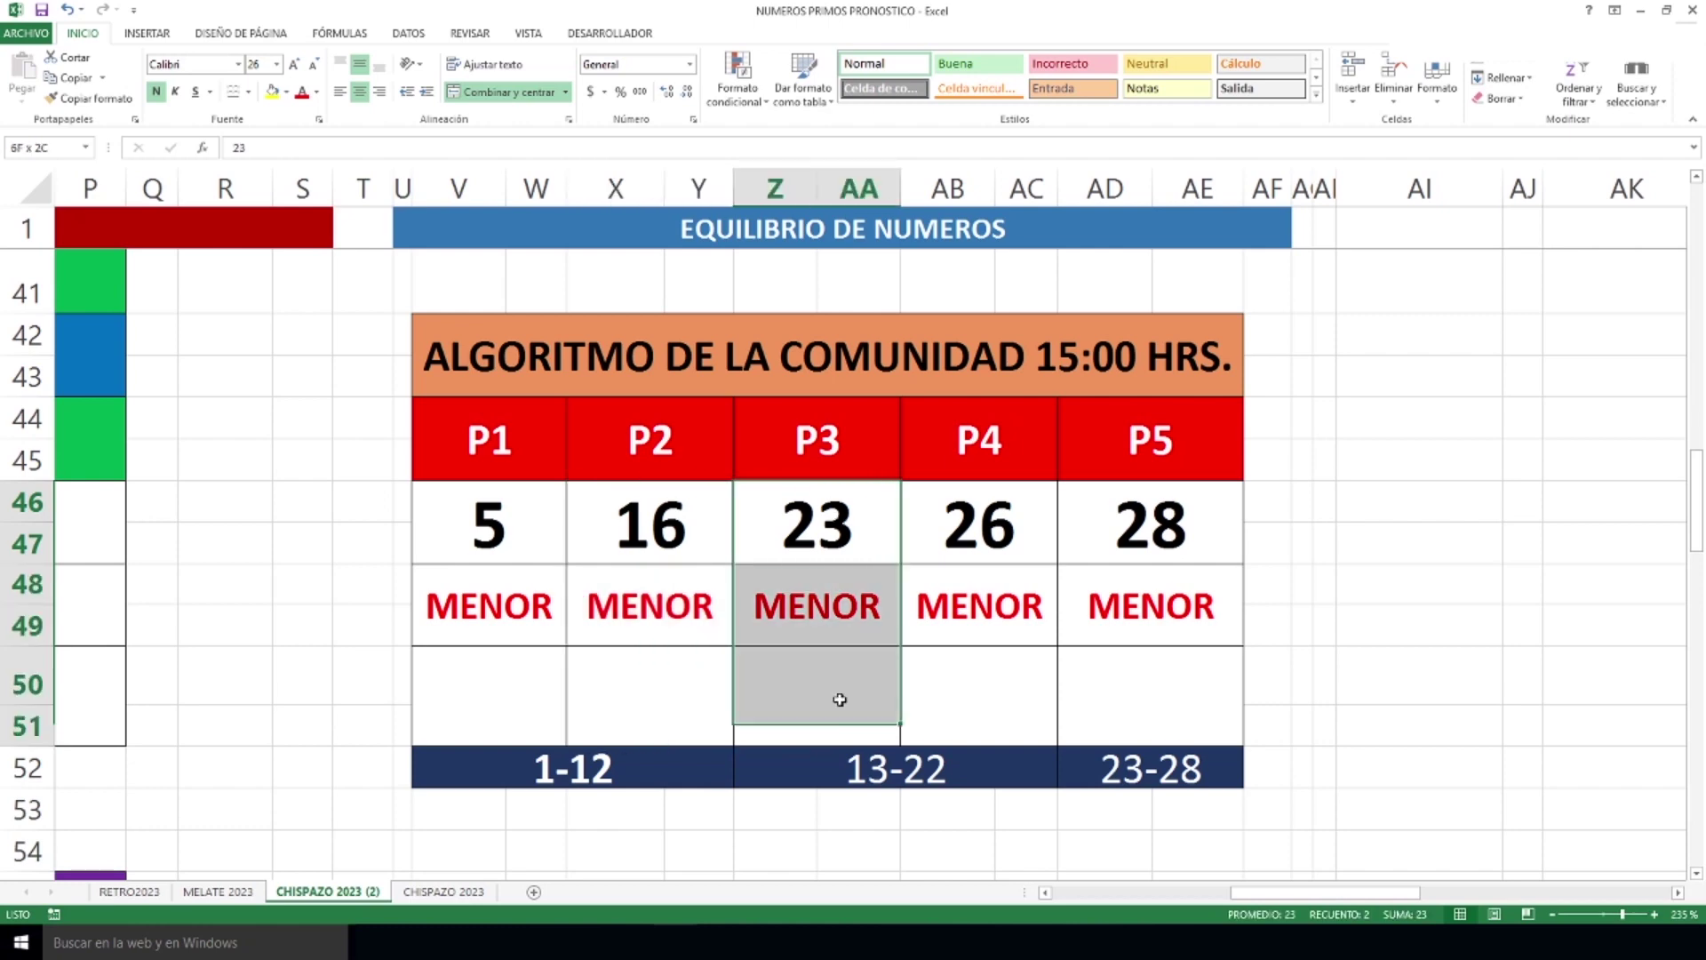
left_click_drag(957, 522, 961, 685)
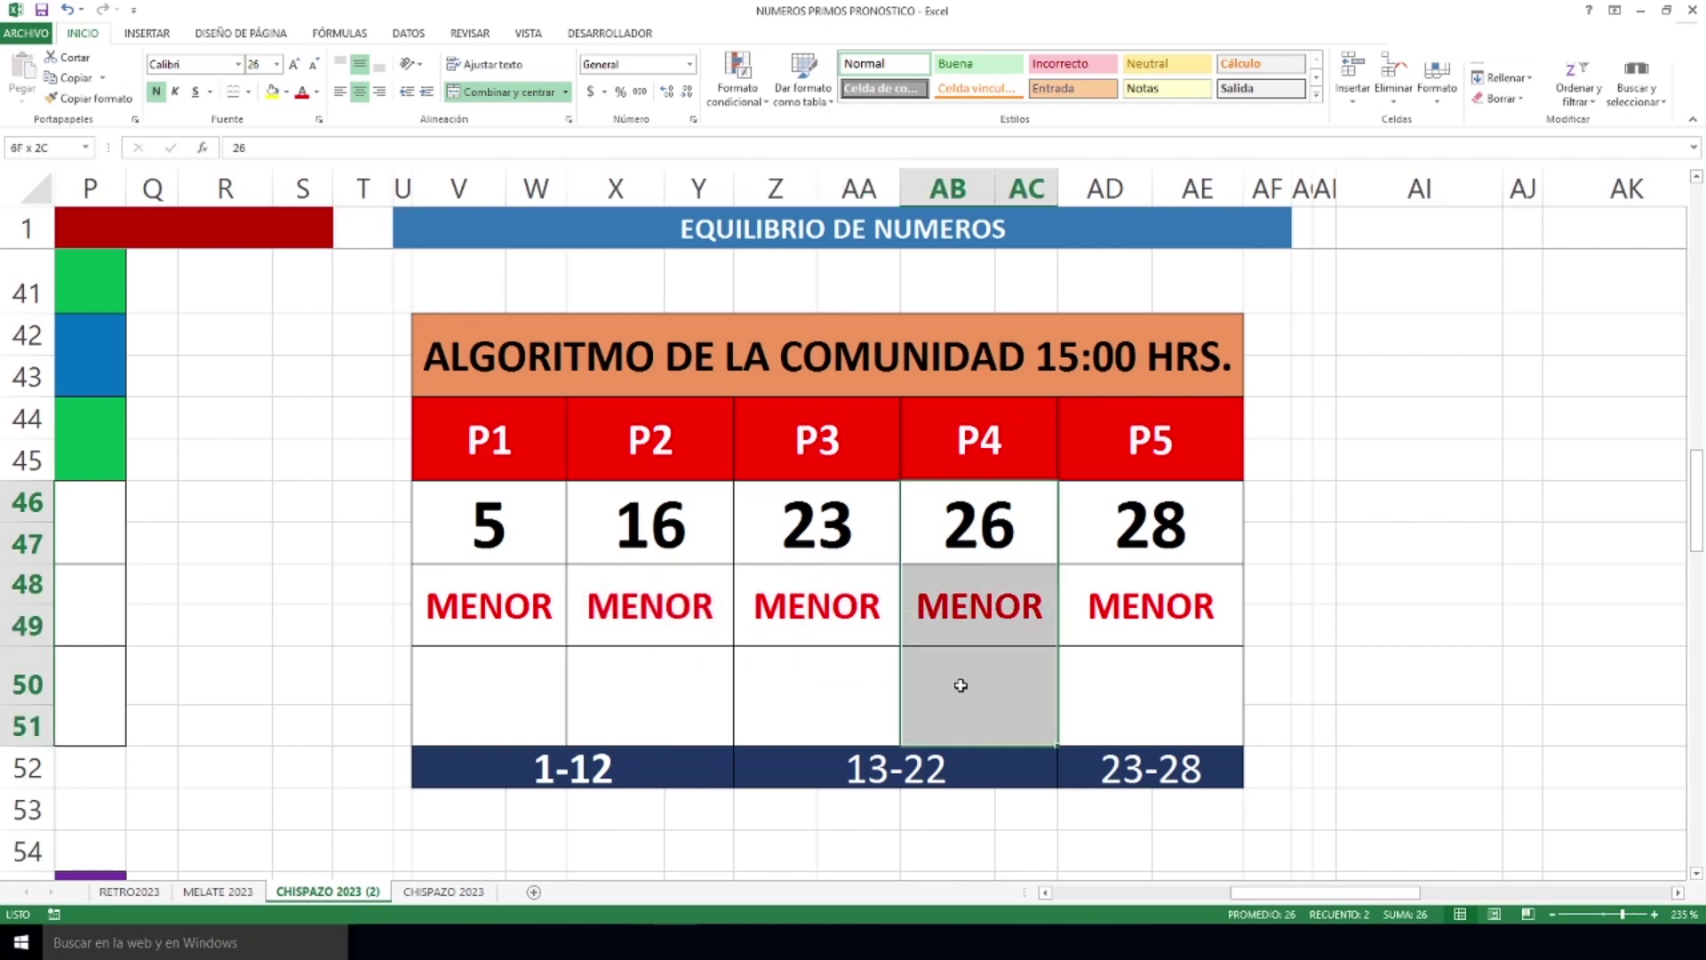
left_click_drag(1134, 523, 1136, 679)
Compare each drawn number from P1 to P5 with its MAYOR/MENOR indication in the ALGORITMO DE LA COMUNIDAD 21:00 HRS. table.
scroll(973, 576, "down", 6)
scroll(974, 573, "up", 1)
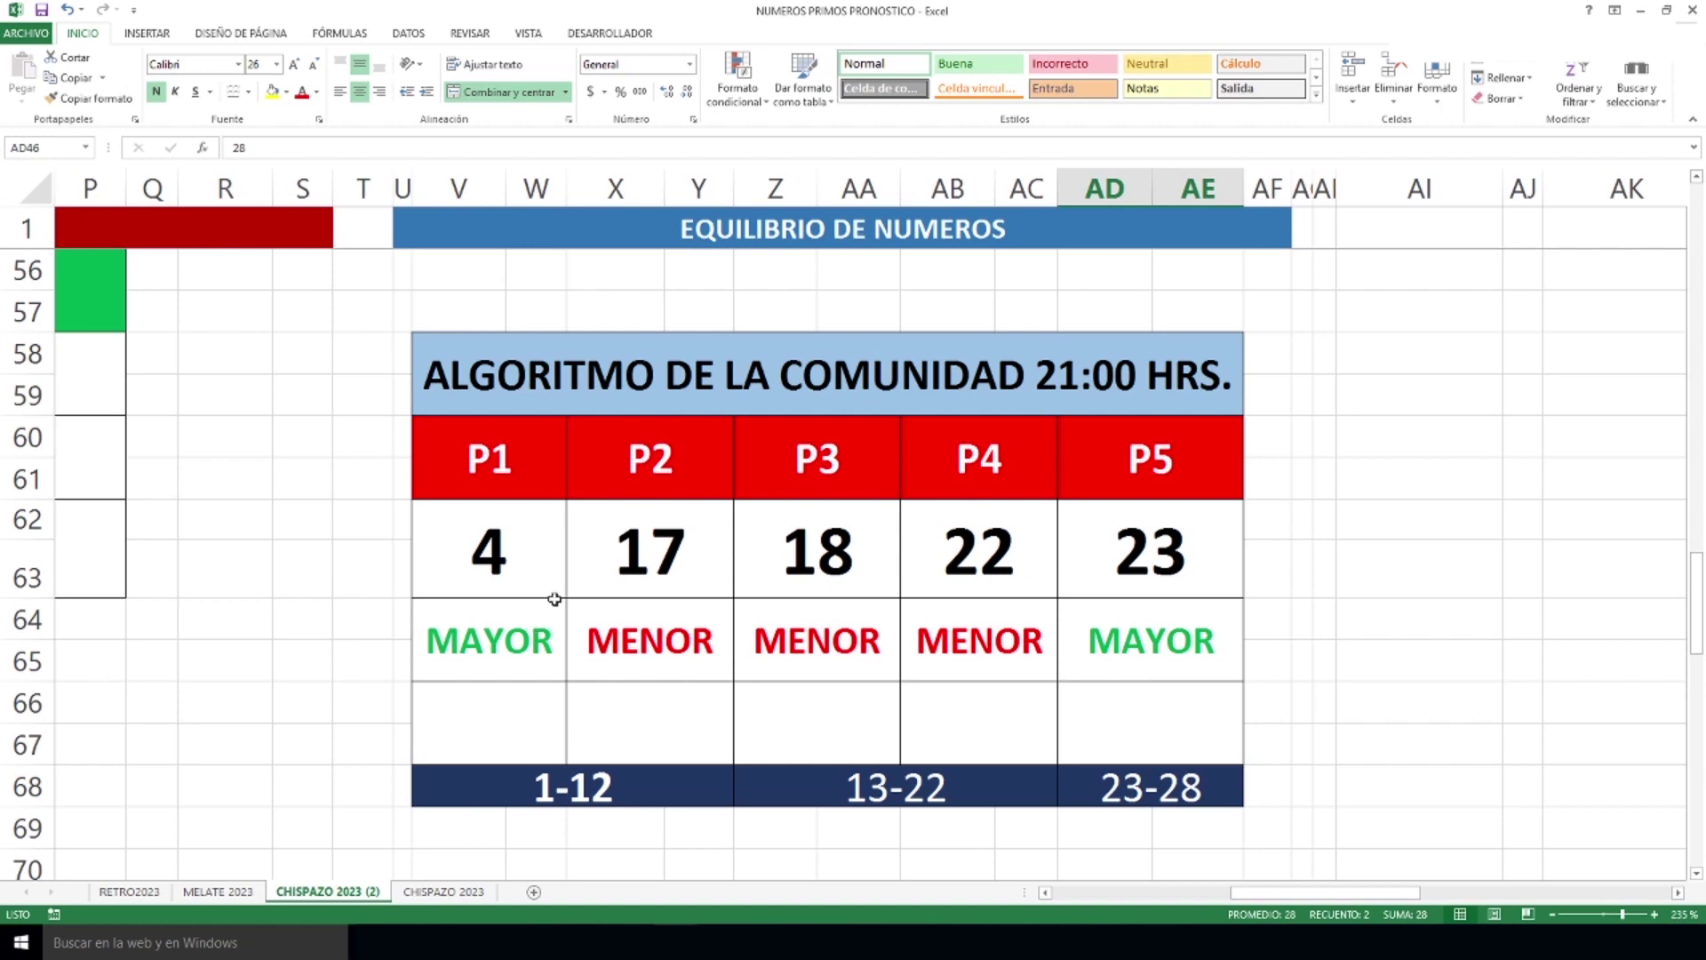
left_click_drag(525, 537, 521, 701)
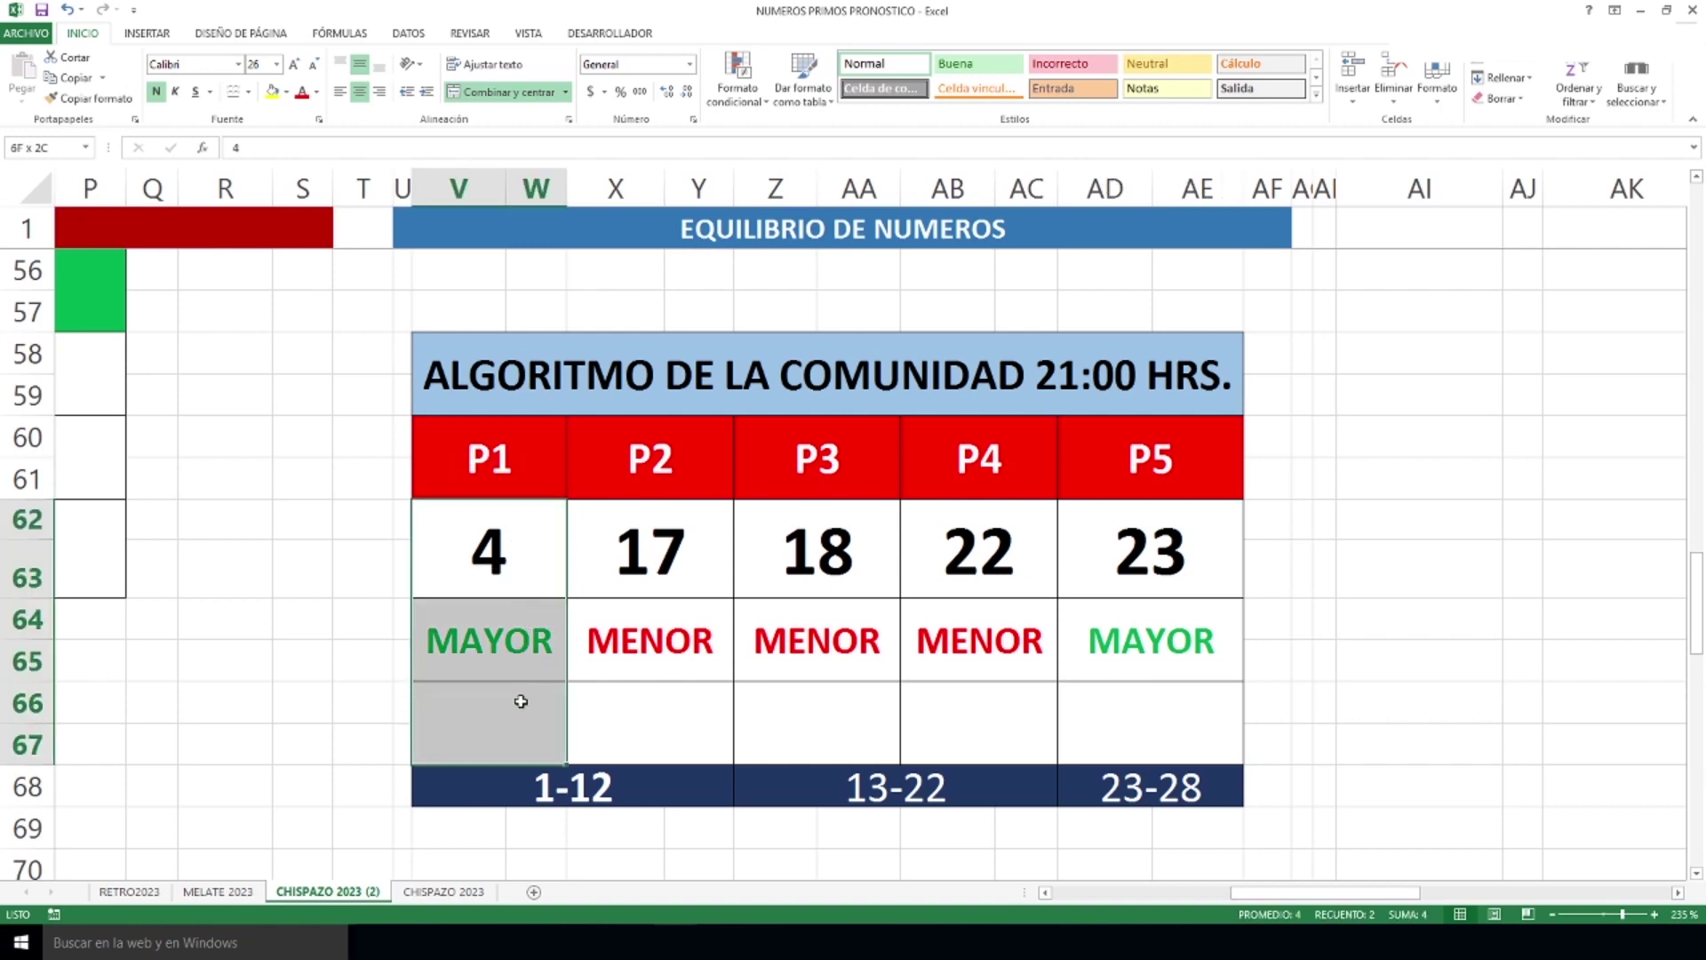
left_click_drag(667, 571, 666, 711)
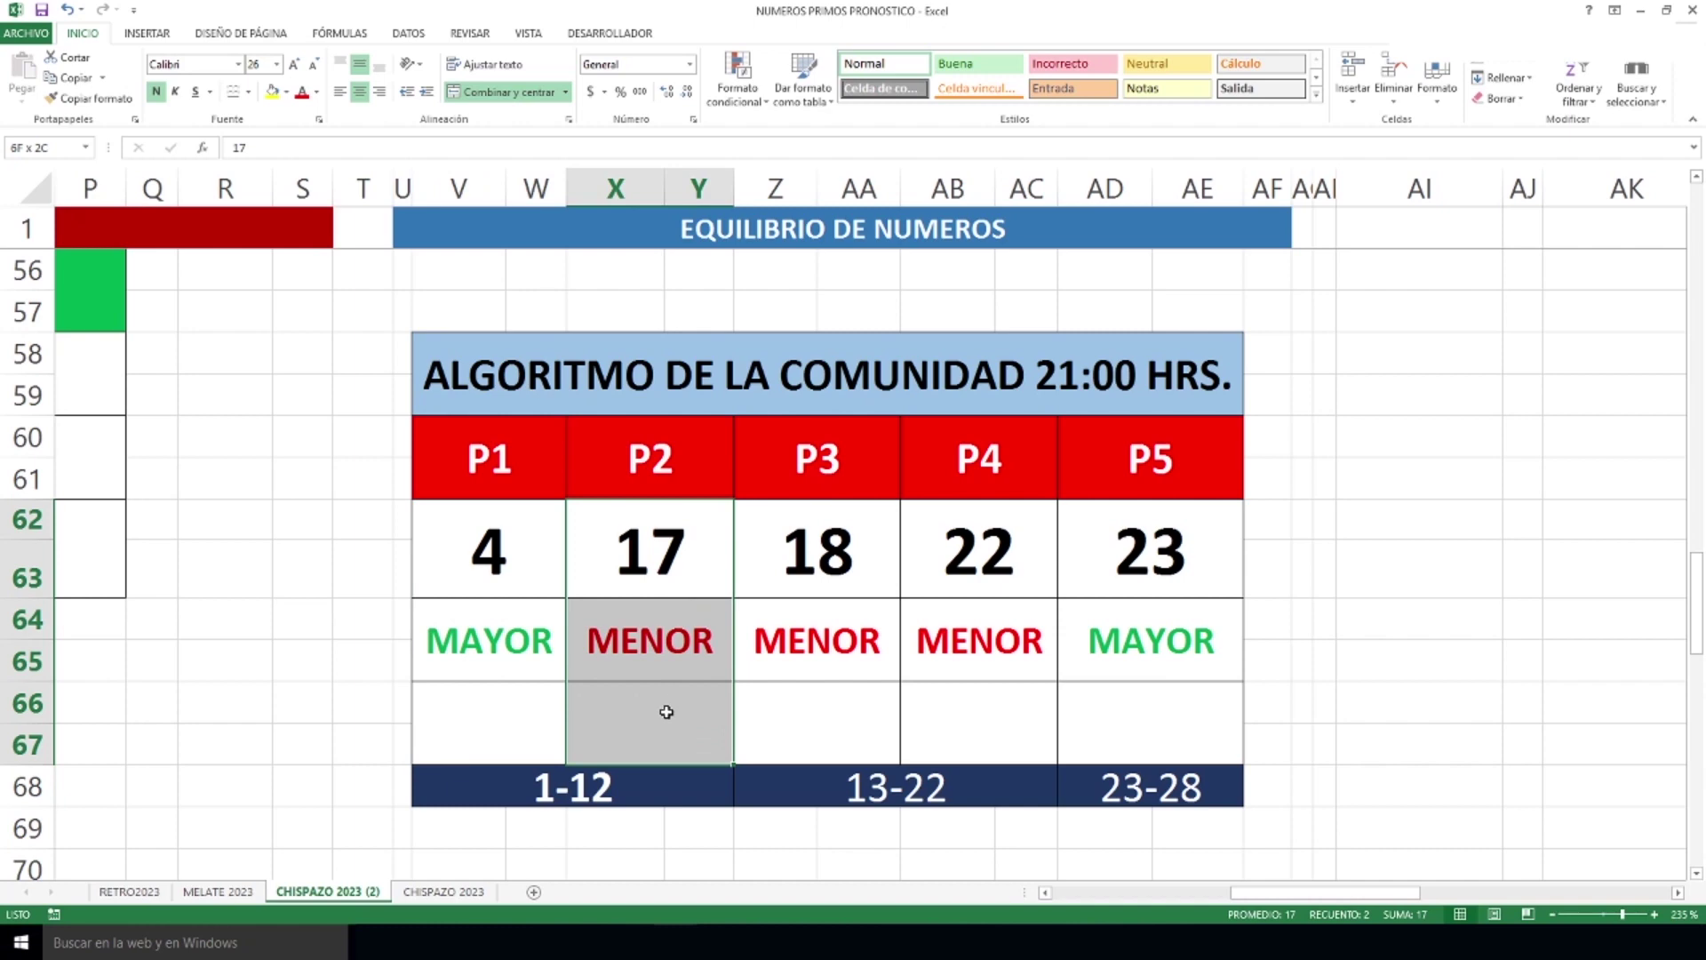
left_click_drag(835, 554, 829, 725)
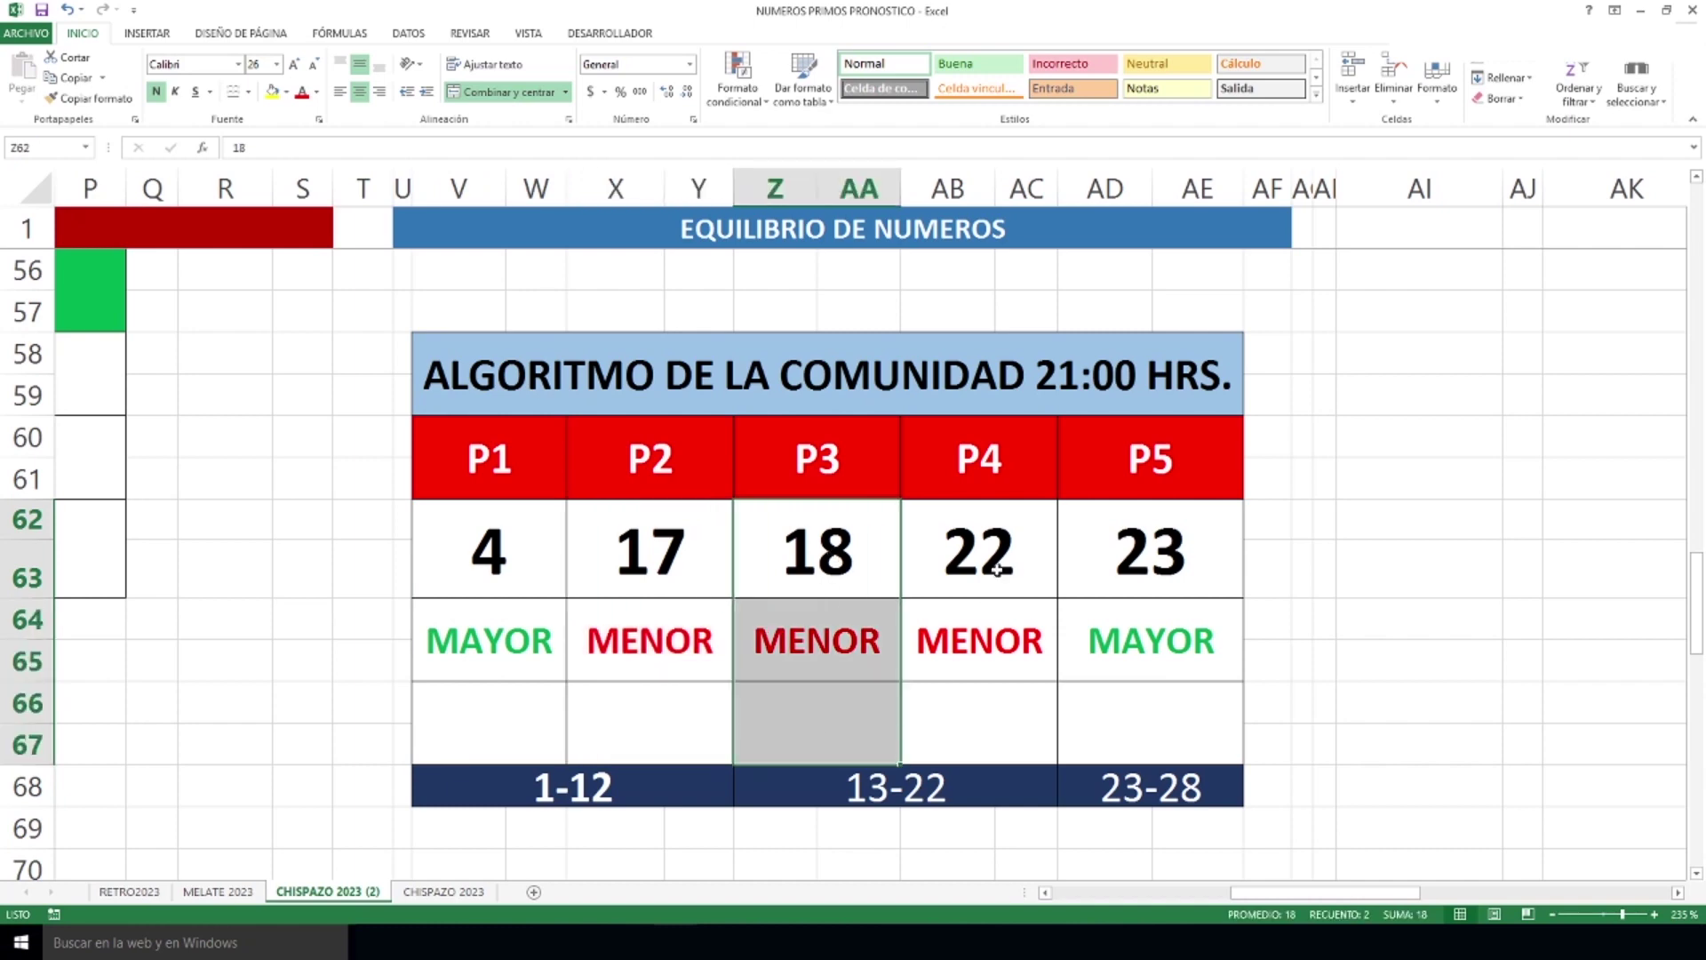
left_click_drag(997, 553, 998, 690)
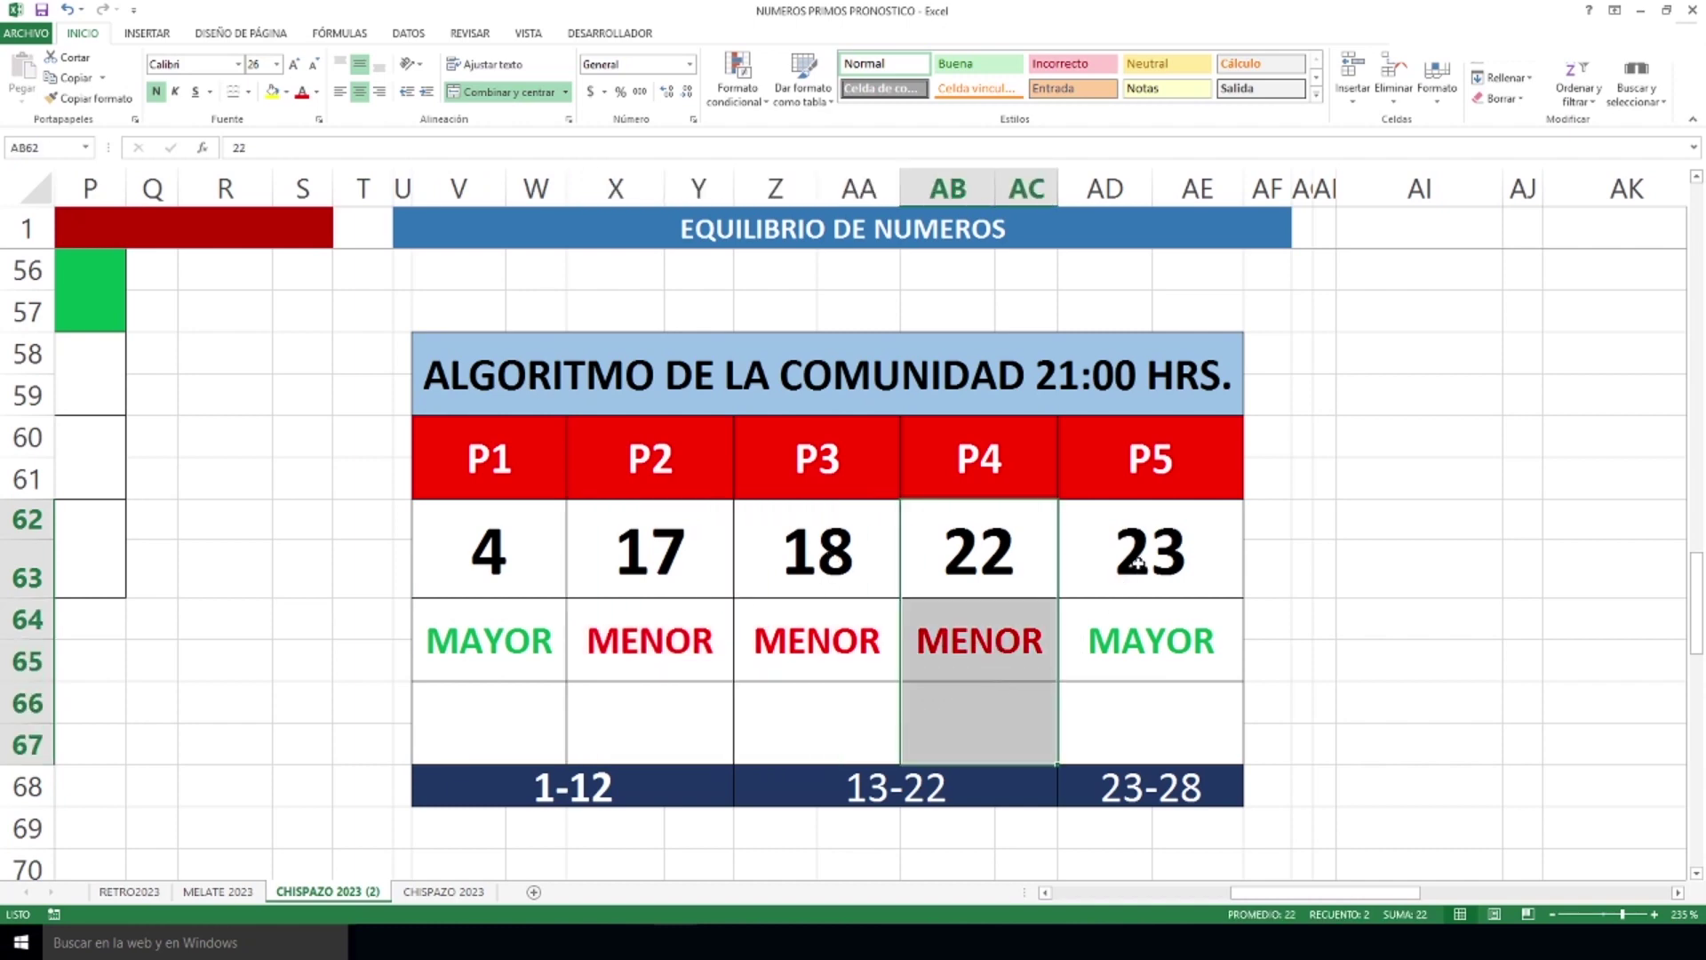
left_click_drag(1137, 562, 1144, 698)
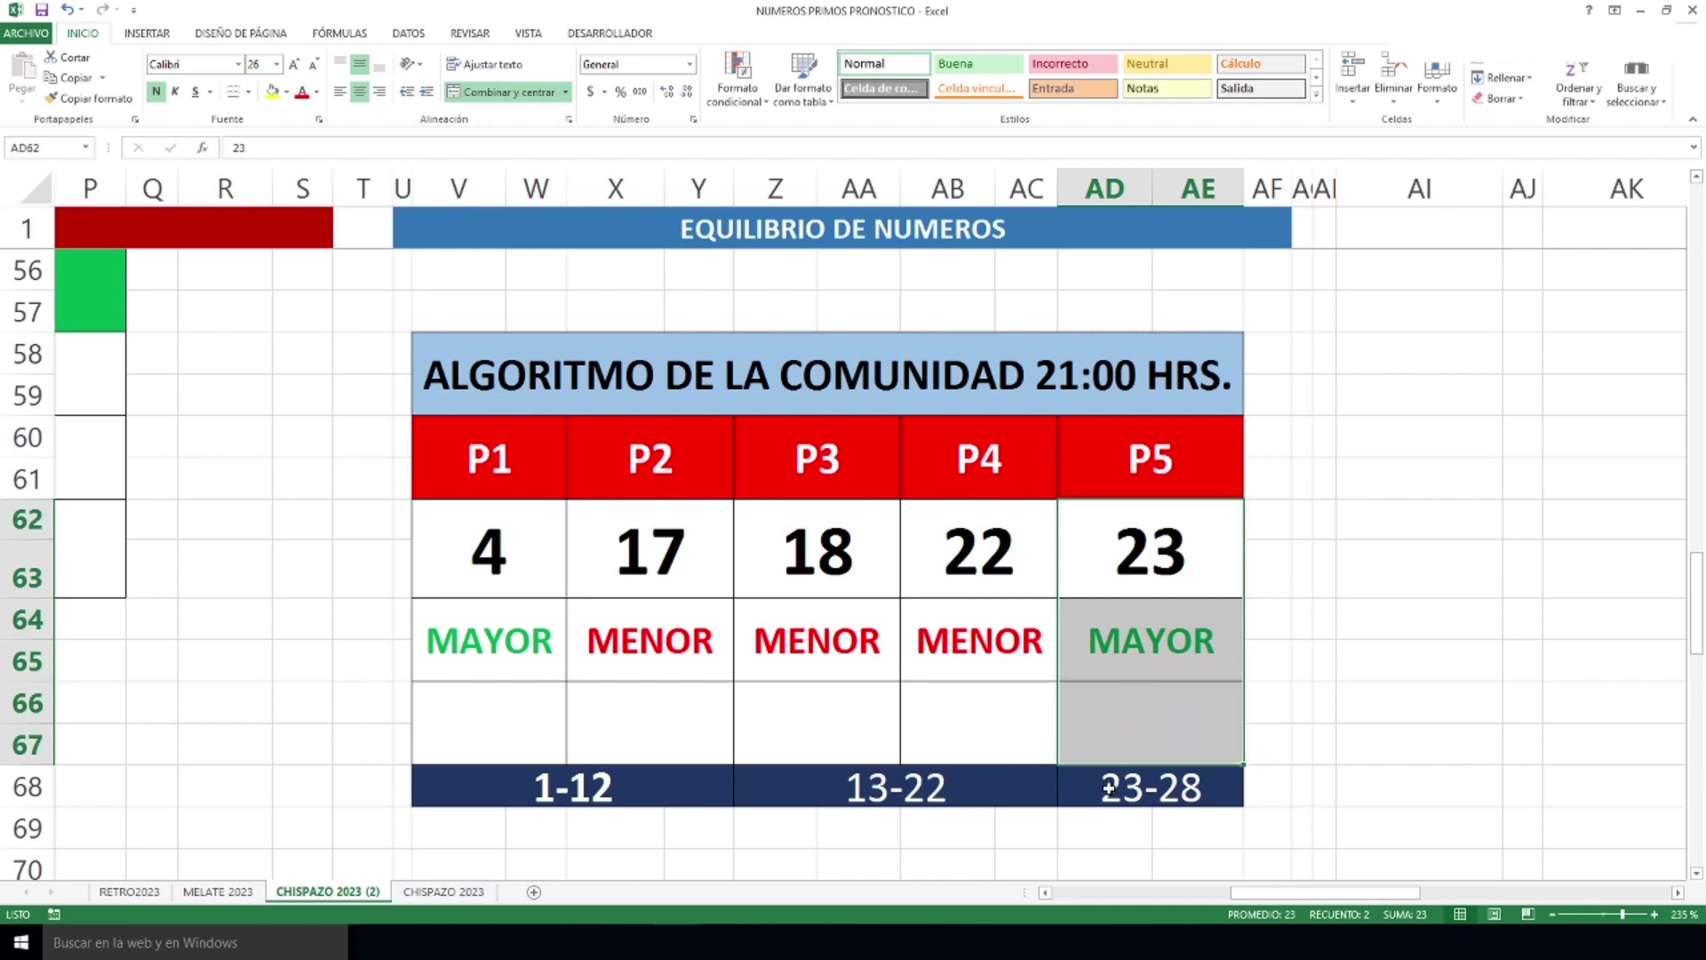
Match positions P1 to P5 of the 21:00 table with the 1-12, 13-22 and 23-28 ranges beneath them.
left_click(670, 786)
left_click(818, 785)
left_click(1135, 804)
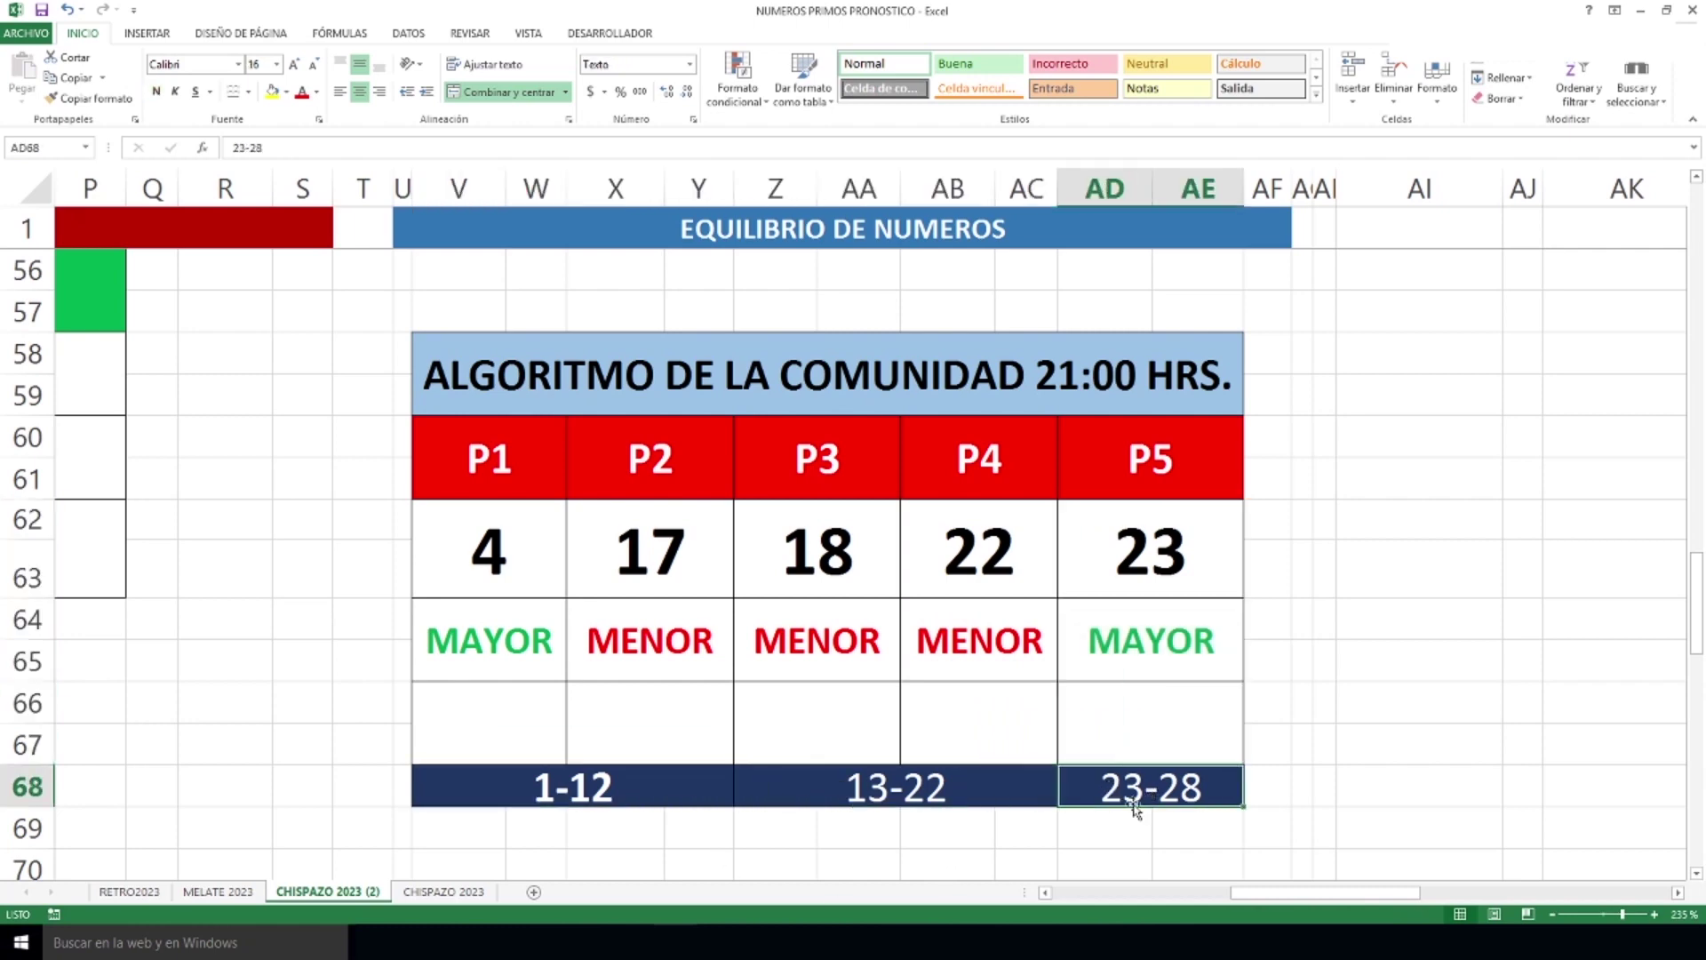
left_click(641, 779)
left_click(888, 804)
left_click(1155, 794)
left_click(524, 474)
left_click(637, 455)
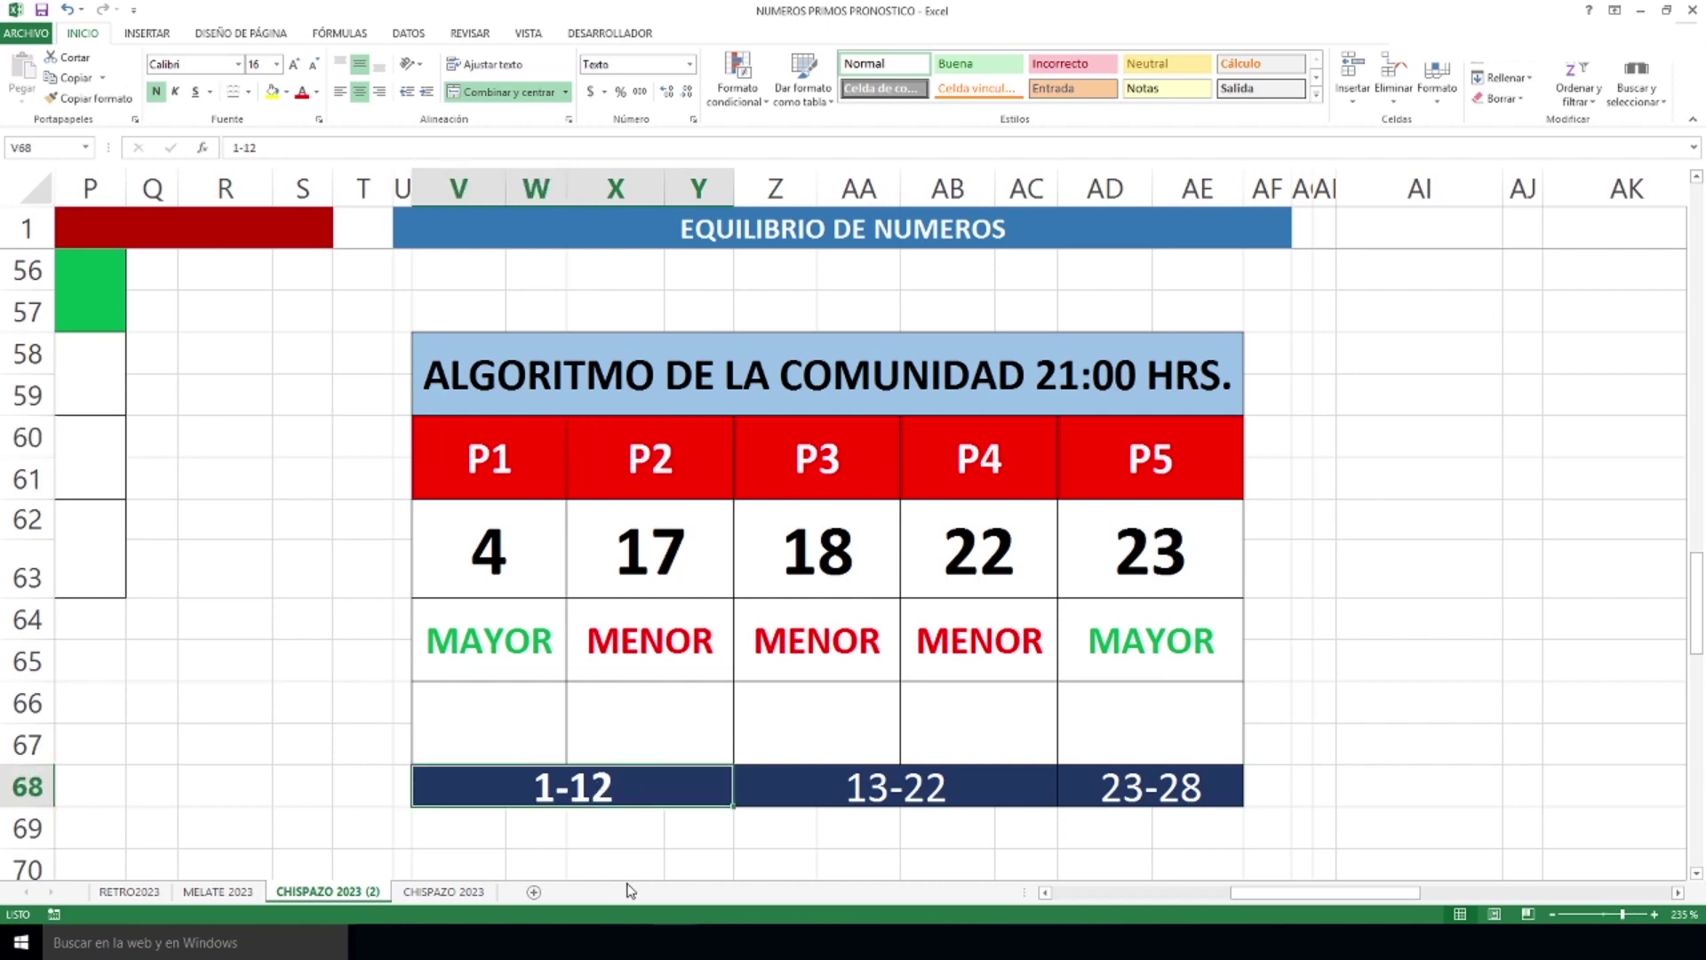
left_click(836, 473)
left_click(922, 484)
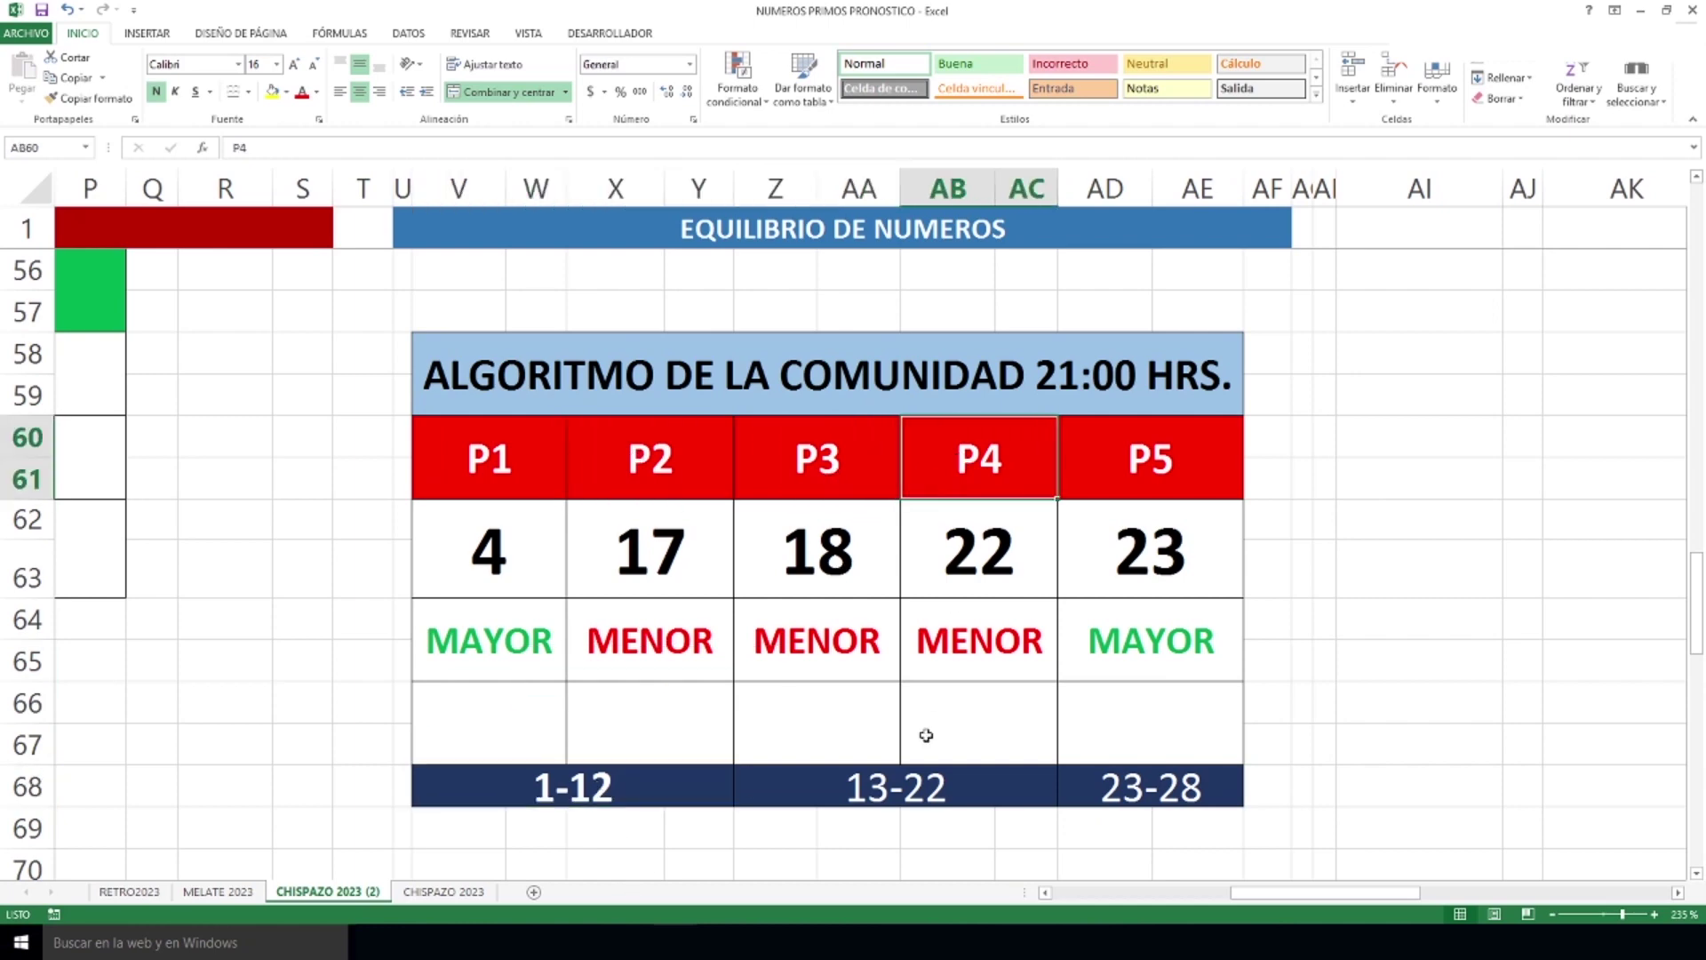
left_click(901, 794)
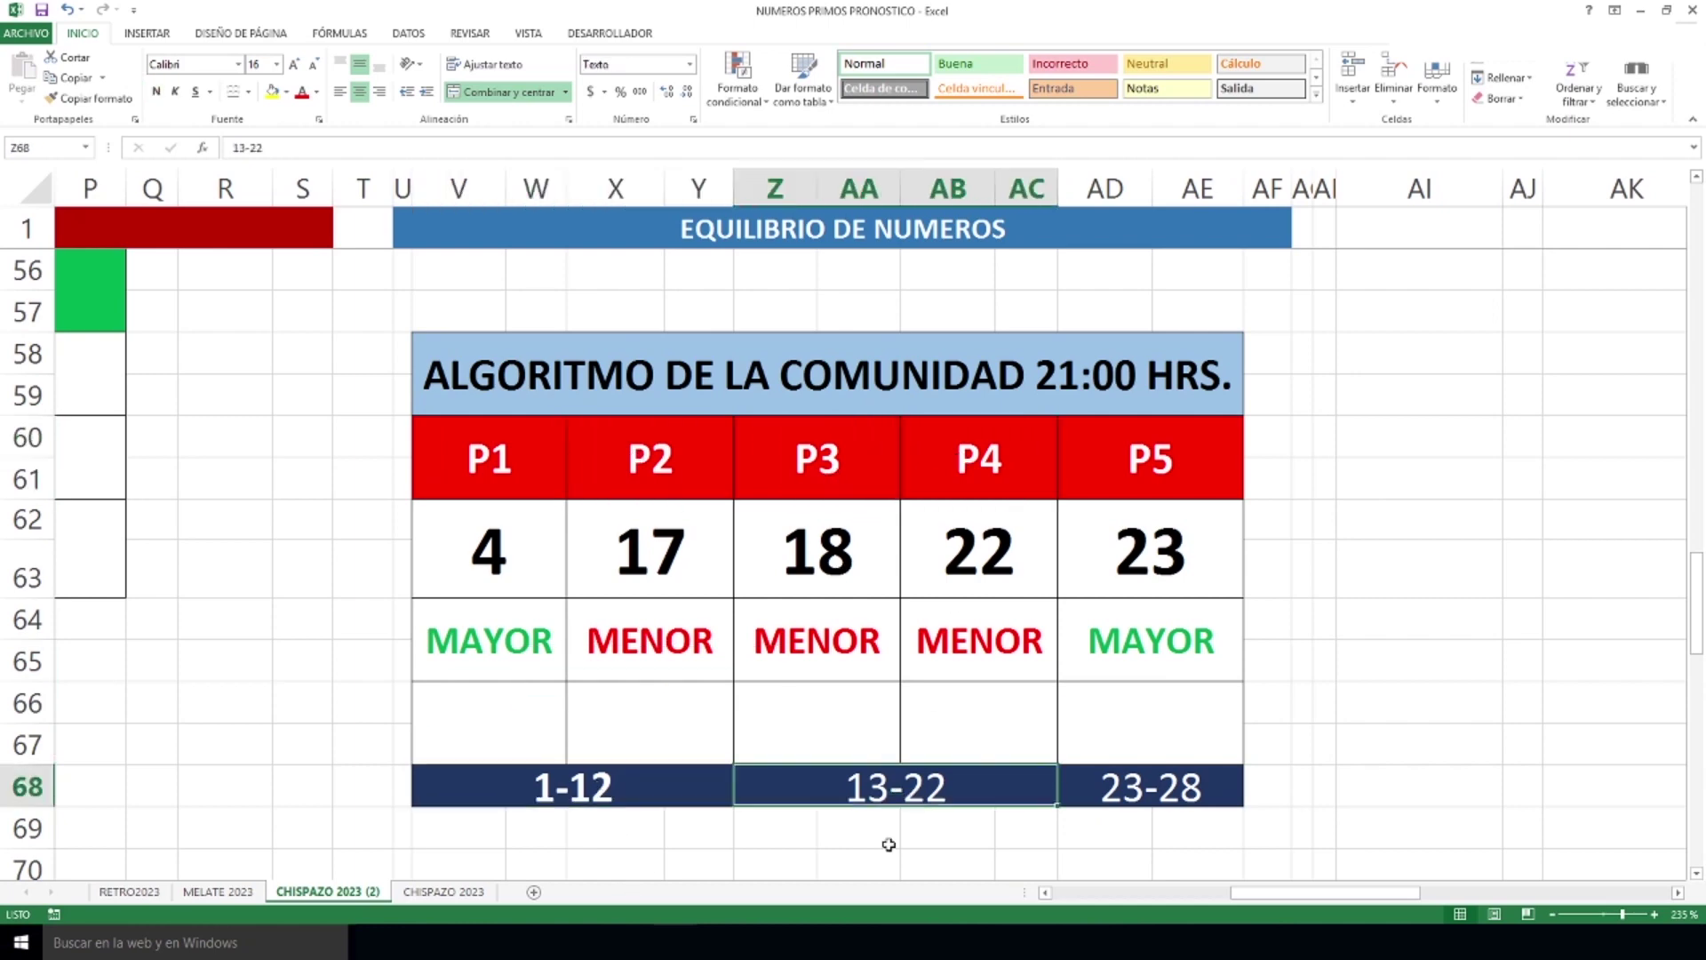
left_click(1214, 443)
left_click(1160, 789)
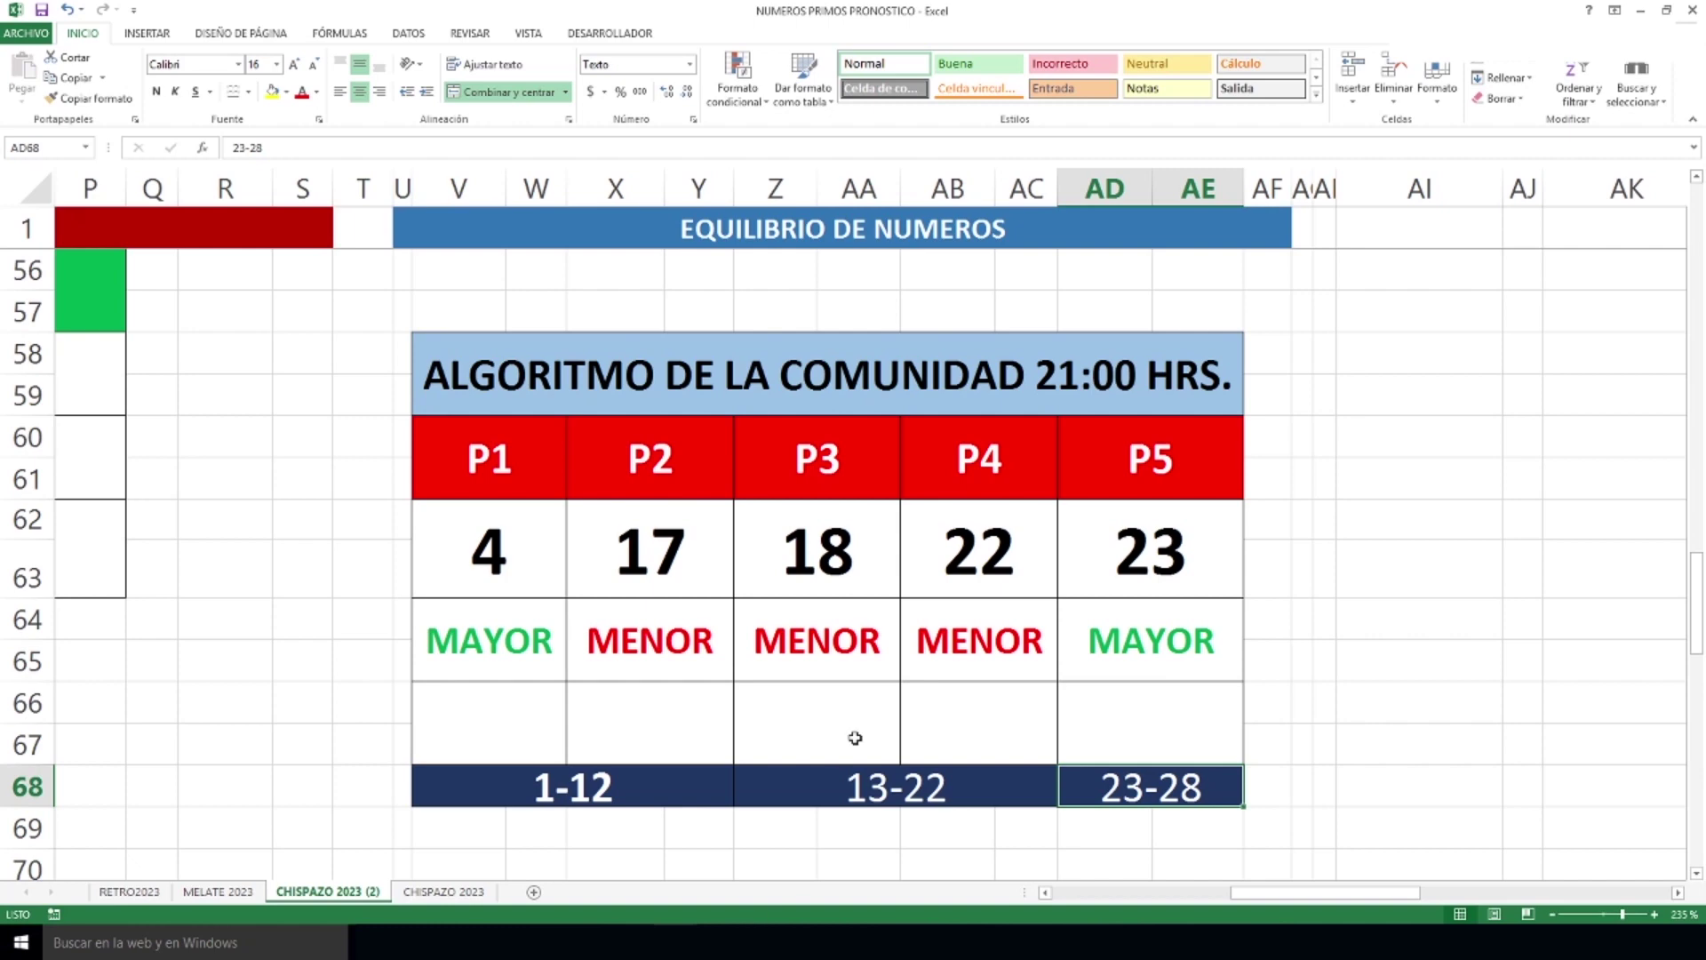
Return to the empty DE LAS 3 and DE LAS 9 prediction rows below the combination statistics.
scroll(862, 650, "down", 1)
scroll(863, 656, "down", 2)
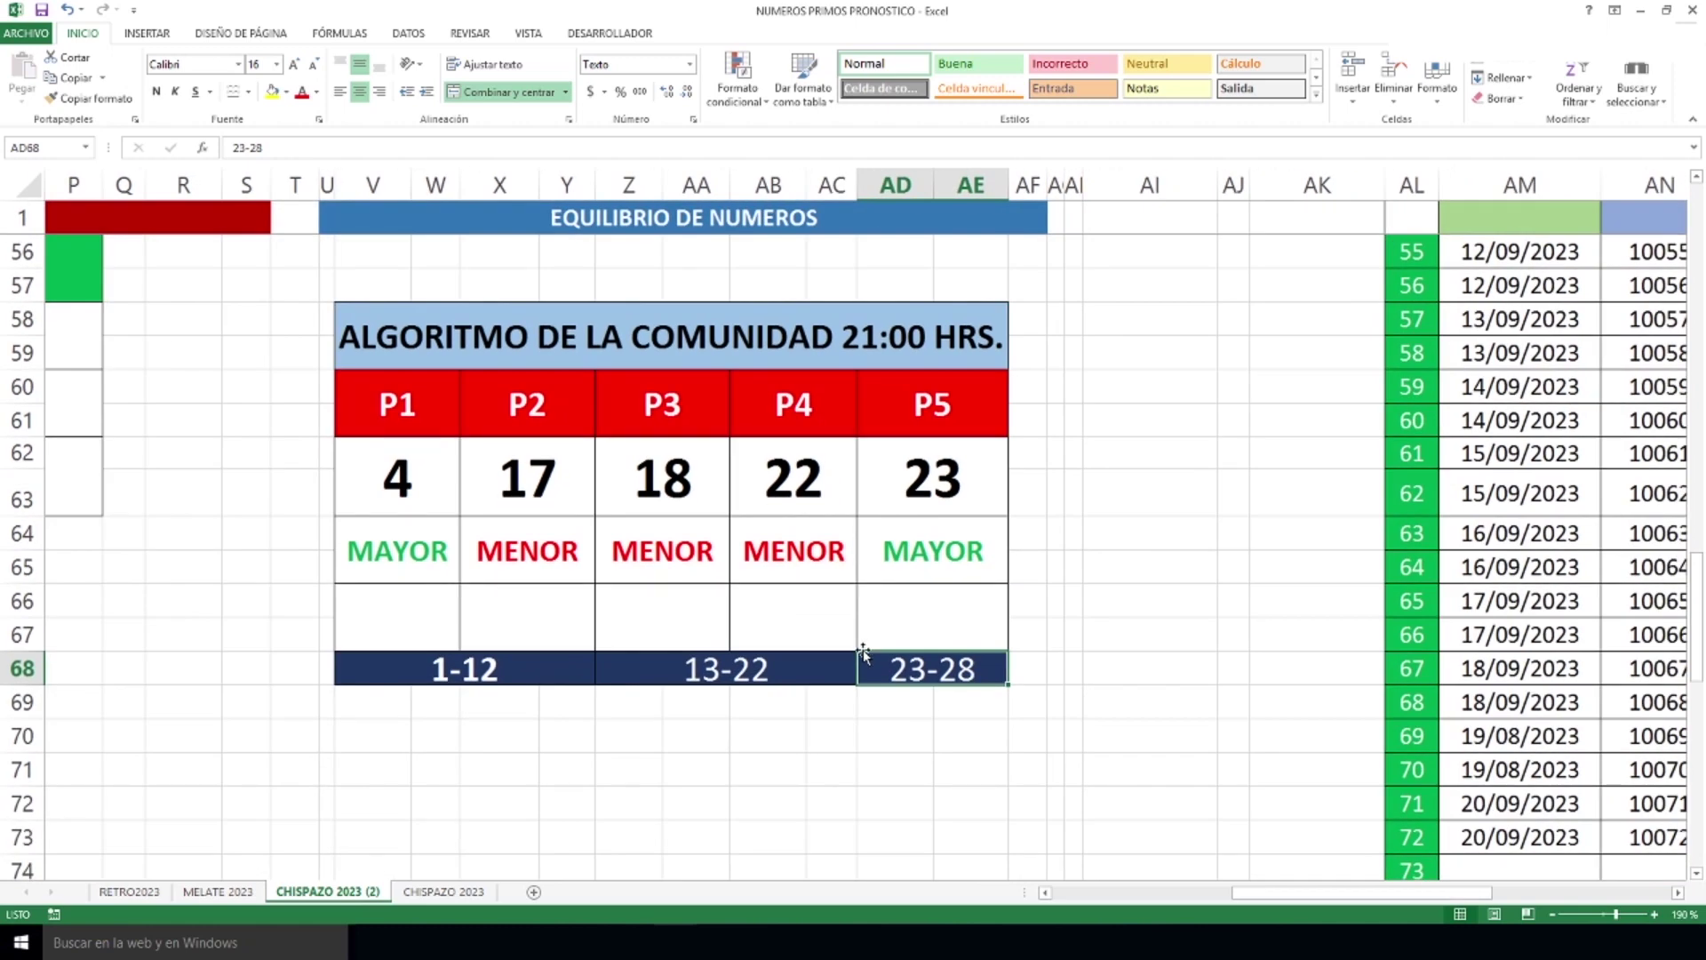
scroll(863, 653, "up", 14)
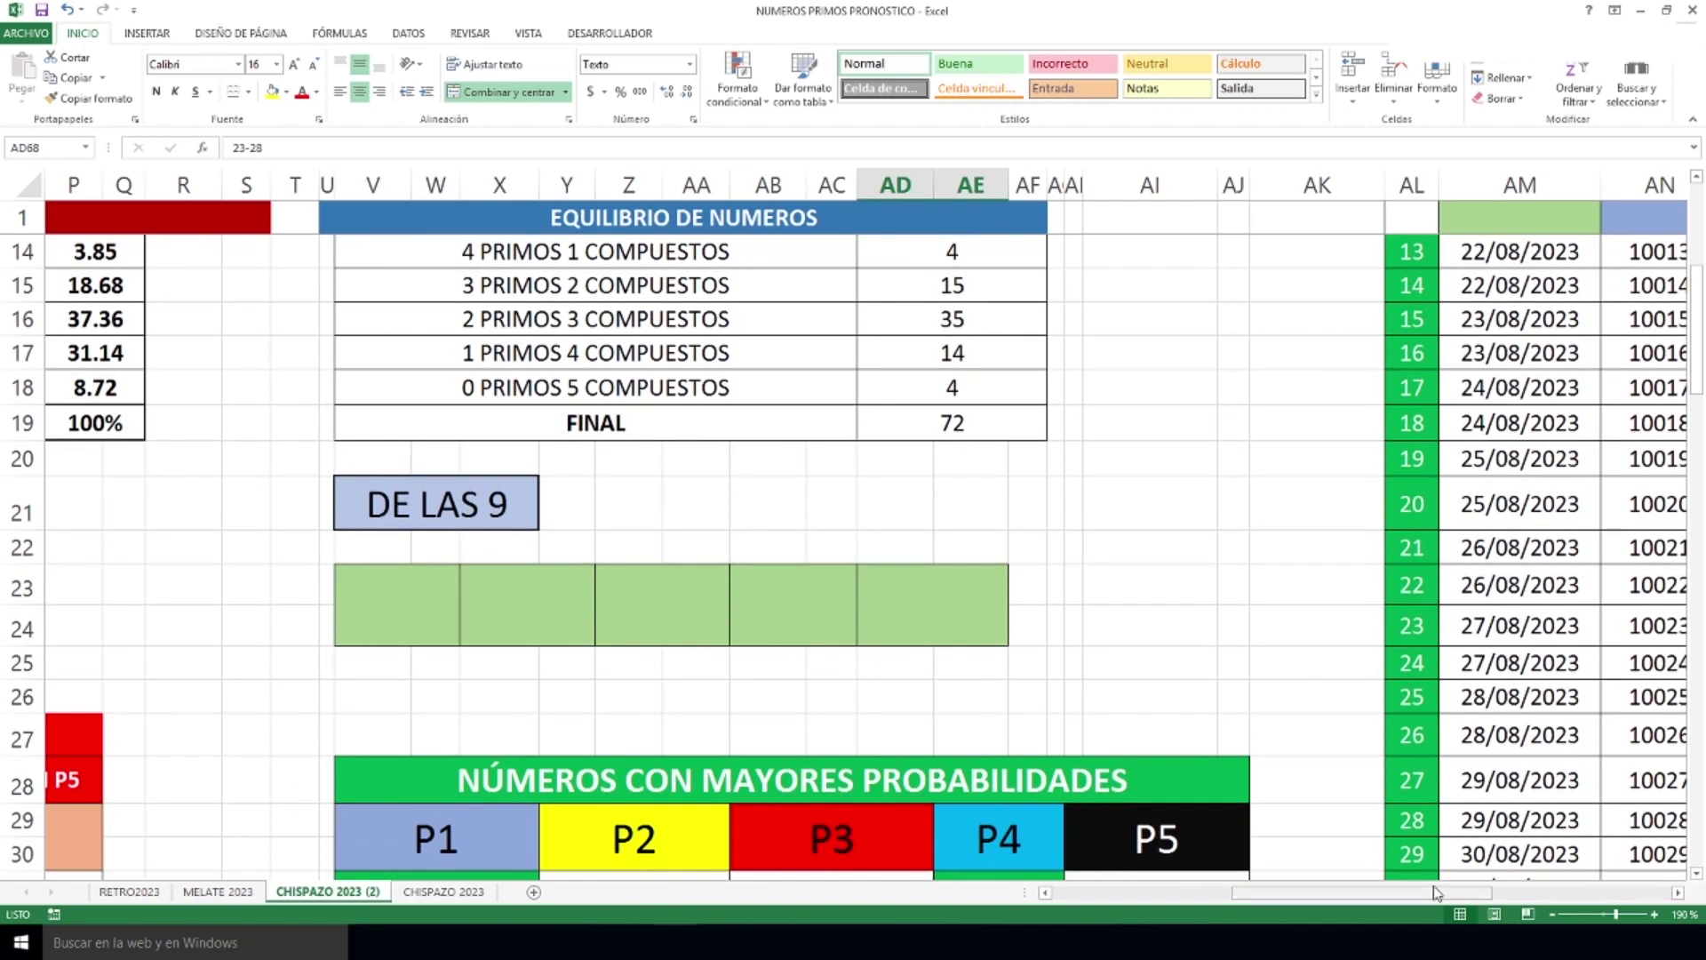
left_click_drag(1430, 898, 1274, 902)
scroll(1025, 631, "down", 2)
scroll(1246, 793, "up", 1)
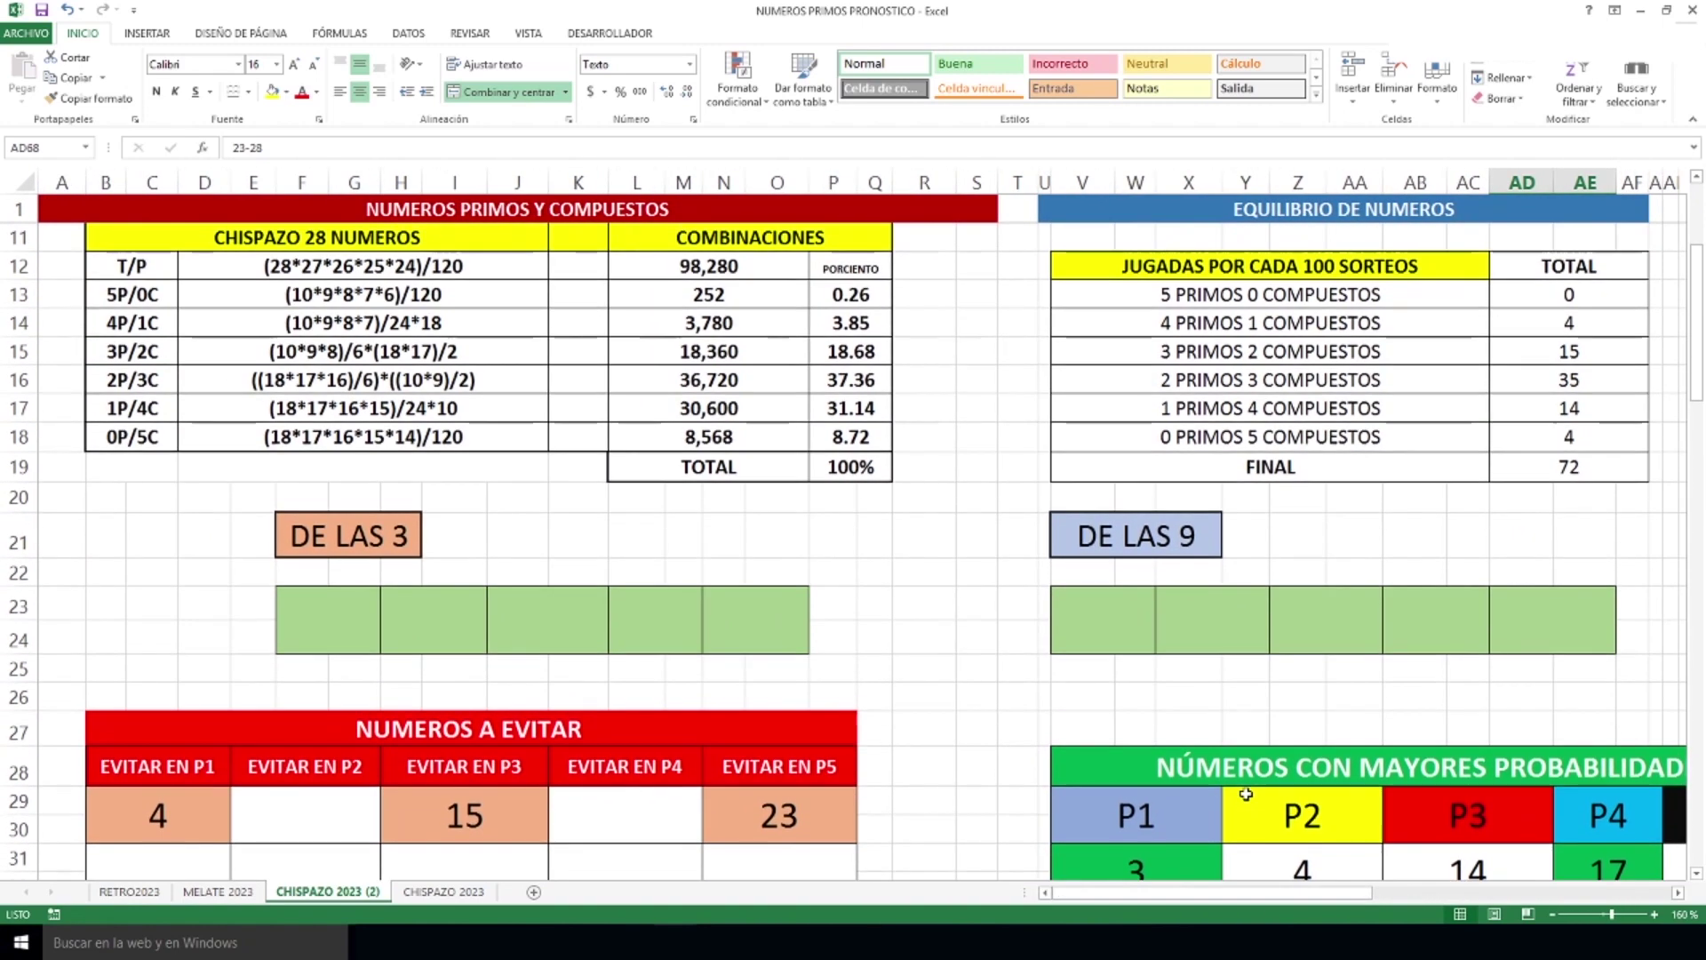